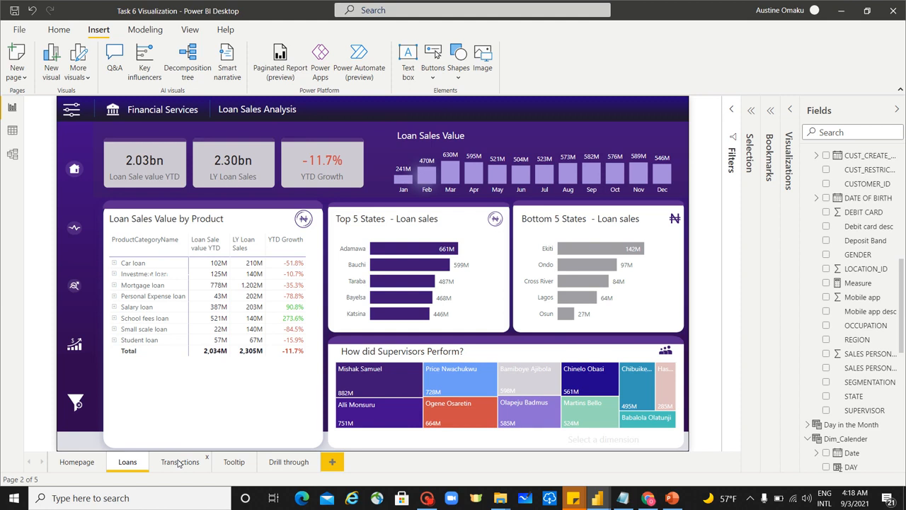
- Insert a rectangle on the Loans page and enlarge it to cover the entire report canvas
left_click(179, 463)
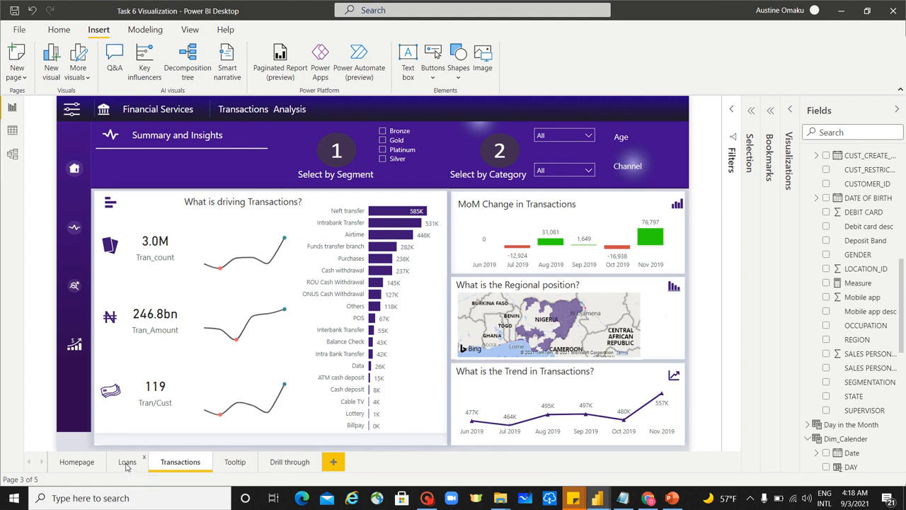
left_click(127, 463)
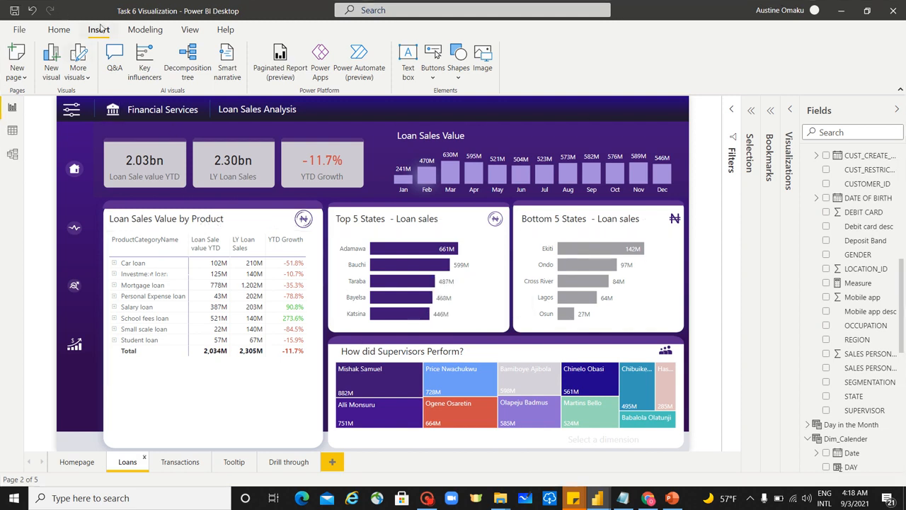
left_click(458, 78)
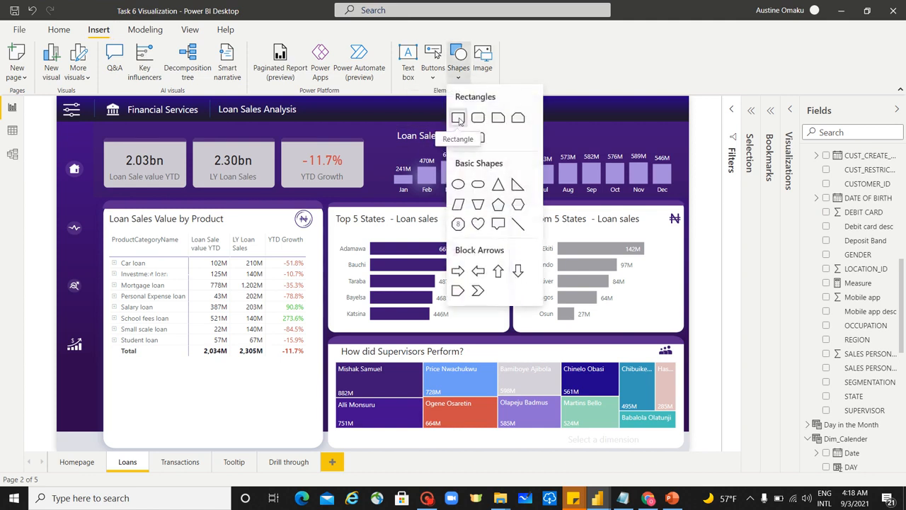
left_click(459, 118)
left_click_drag(150, 228, 95, 173)
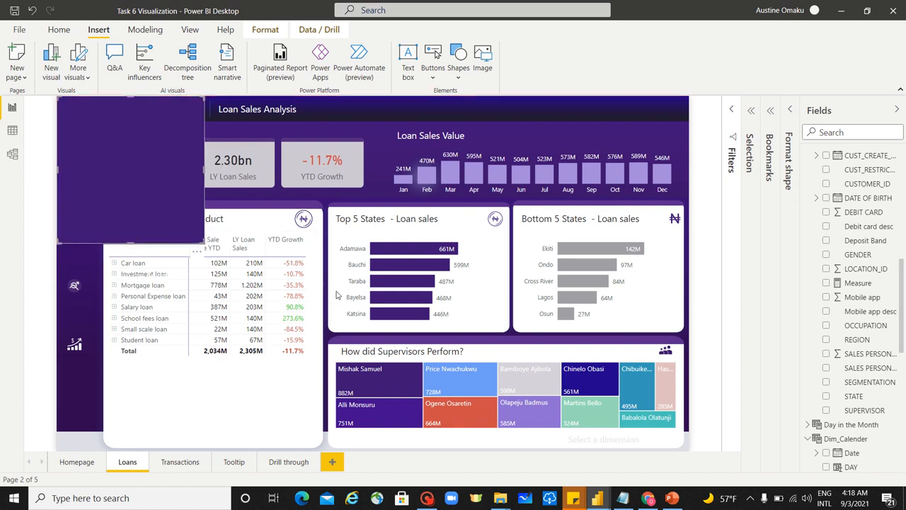
left_click_drag(337, 295, 703, 457)
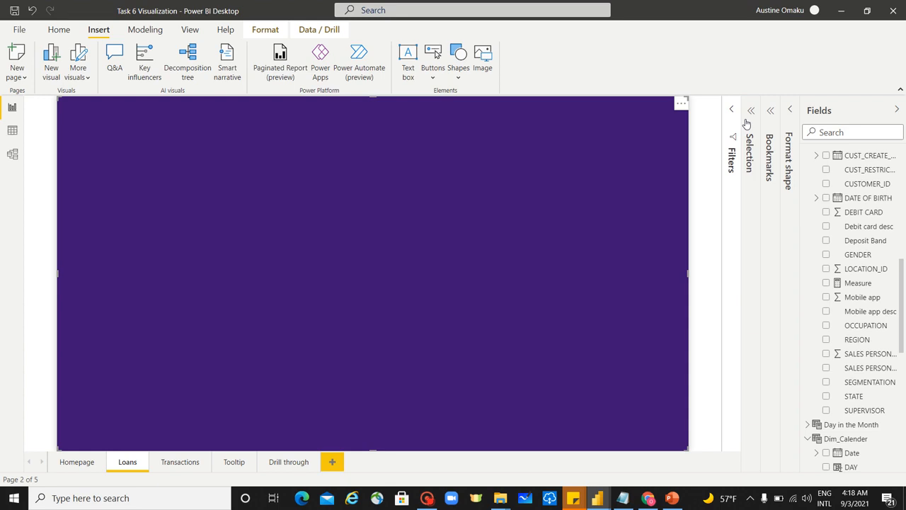
- Set the full-page rectangle's fill transparency to 67% and turn off its outline
left_click(791, 112)
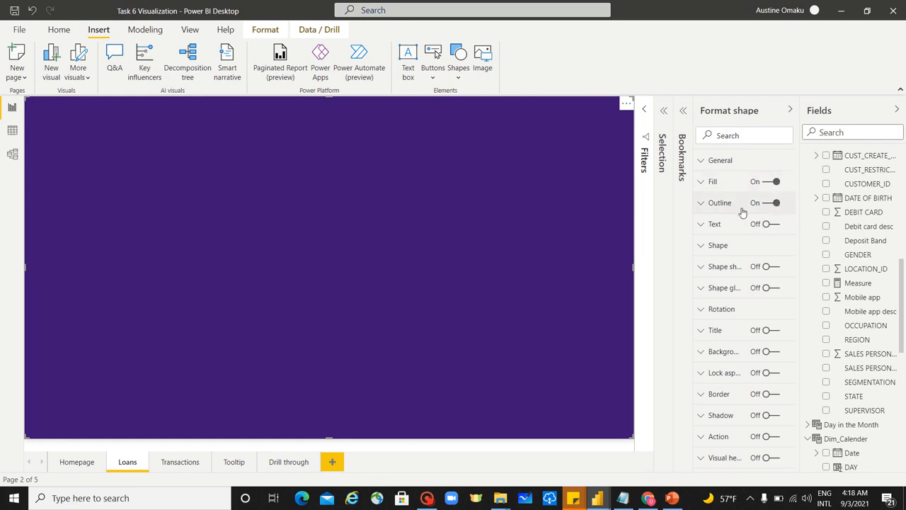
left_click(701, 184)
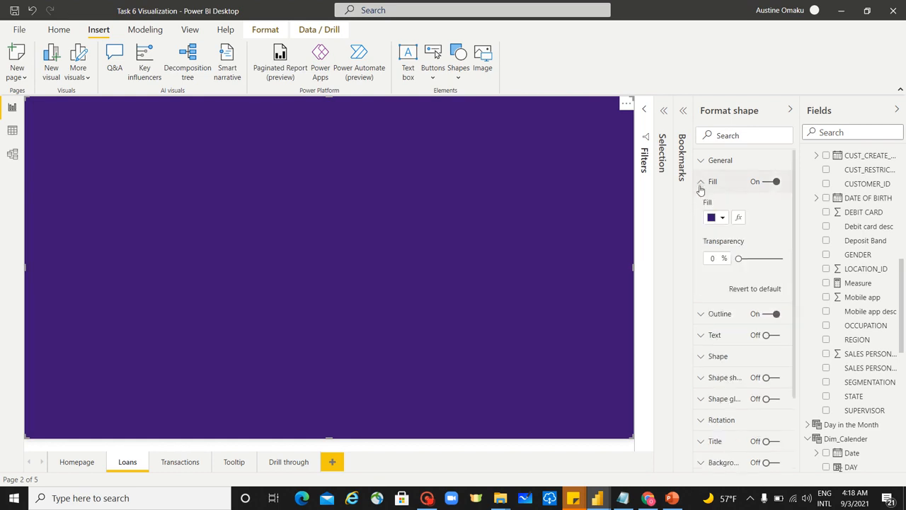
left_click_drag(740, 259, 768, 261)
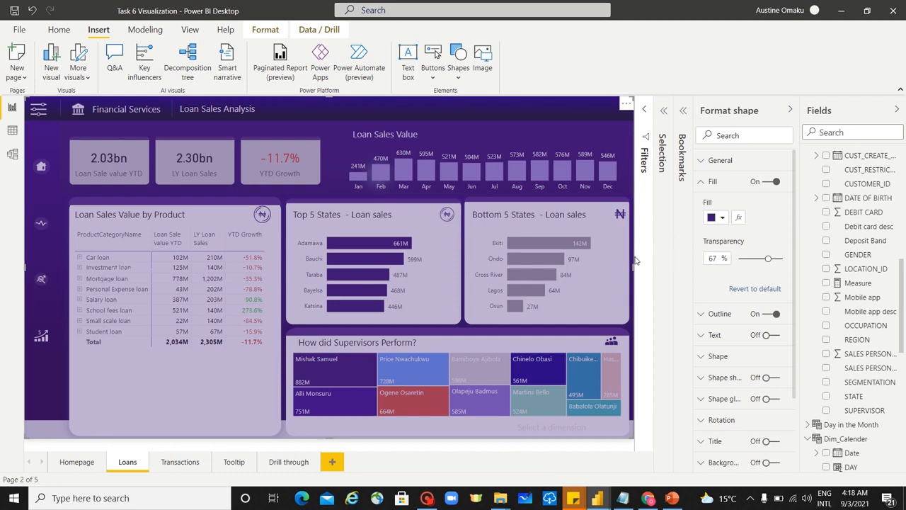
left_click(434, 450)
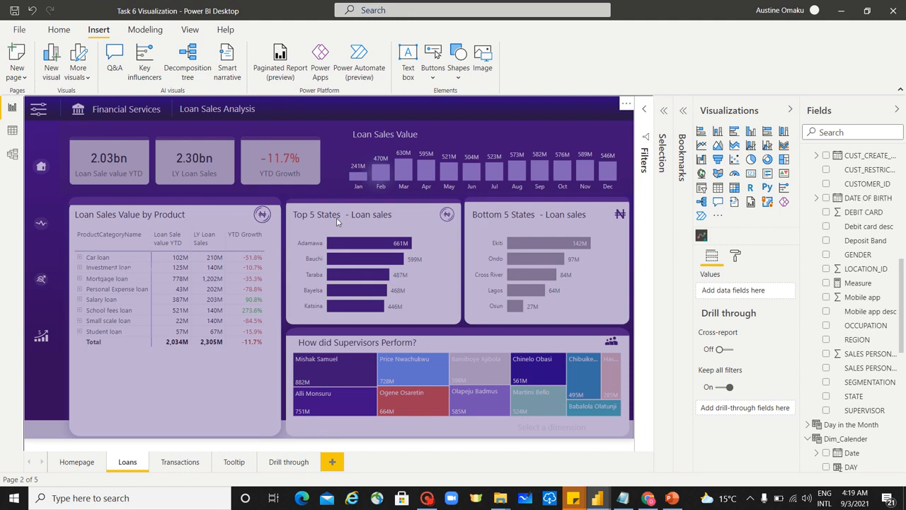
left_click(632, 155)
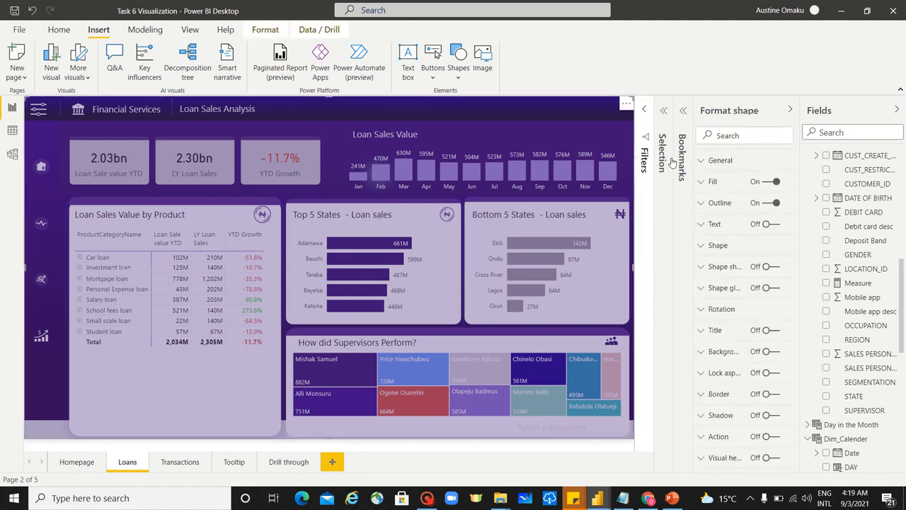
left_click(766, 203)
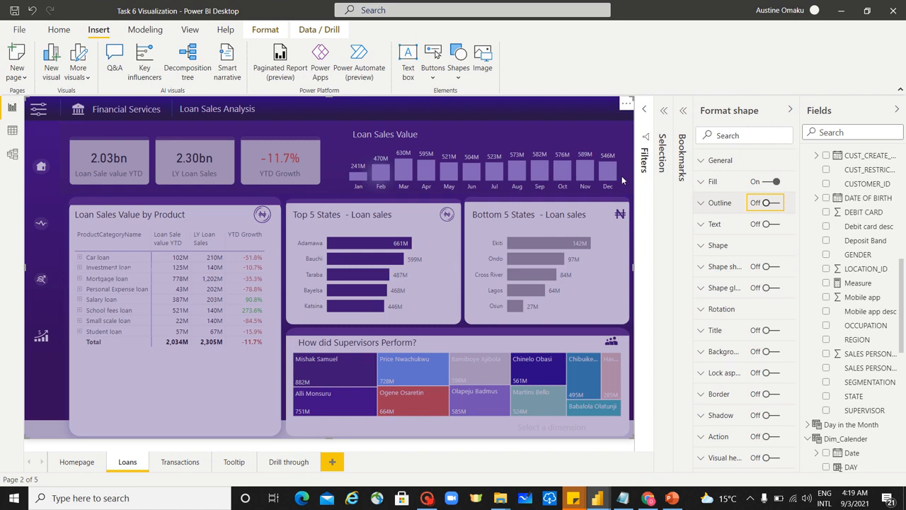
left_click(584, 467)
left_click(485, 455)
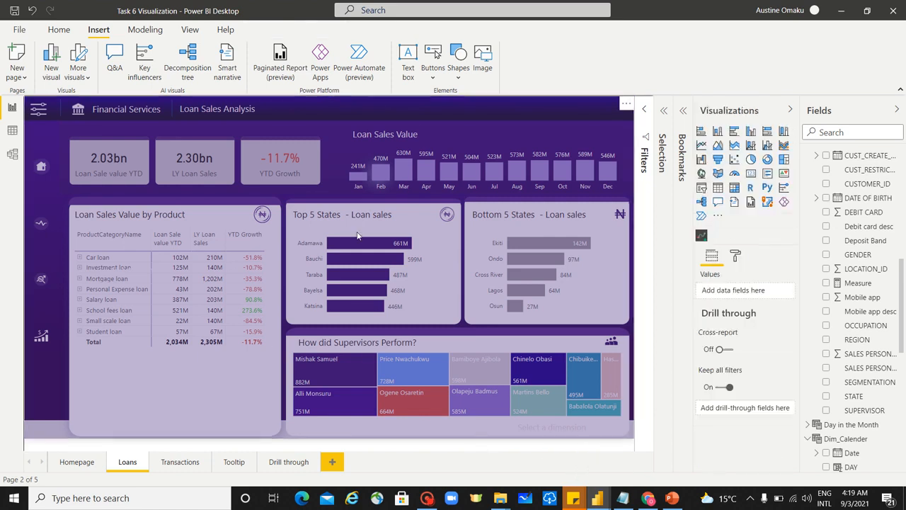
- Insert a second rectangle as a tall opaque panel beside the navigation icons, covering most of the product table, with its outline turned off
left_click(458, 58)
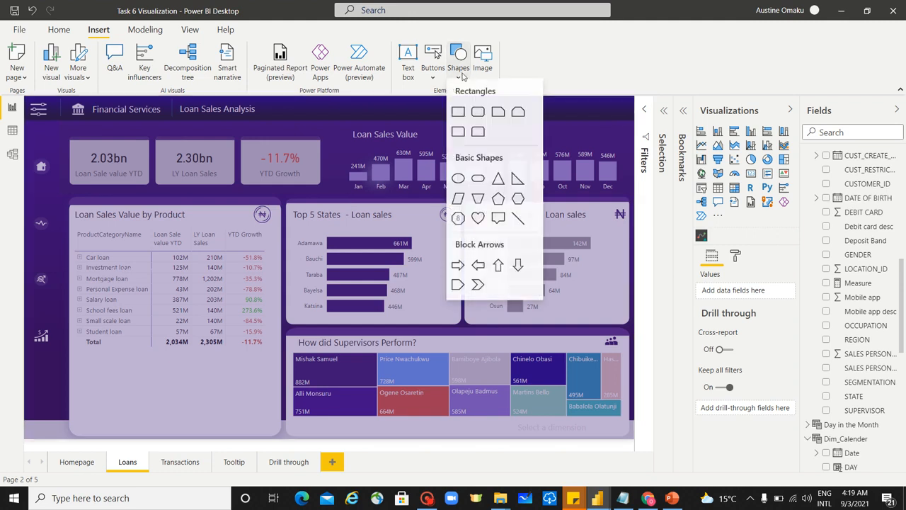
left_click(457, 118)
left_click_drag(109, 236, 100, 184)
left_click_drag(196, 238, 252, 380)
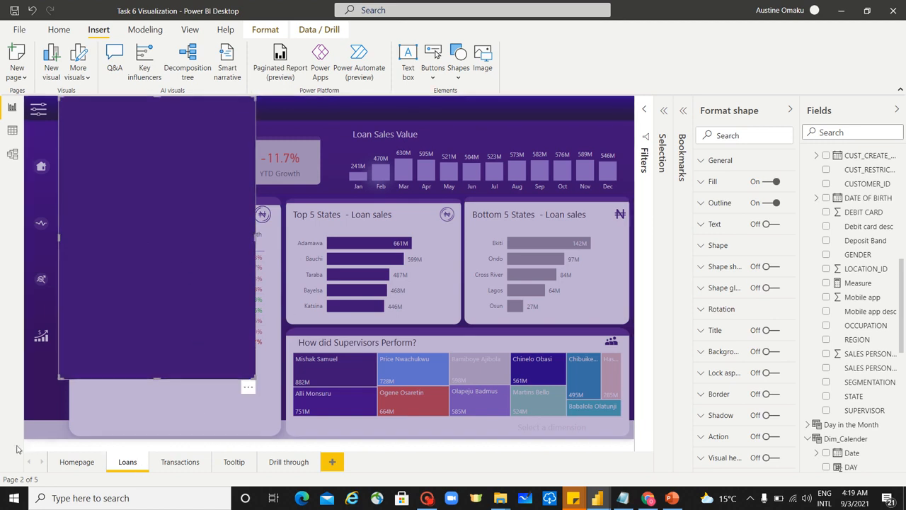
left_click(606, 448)
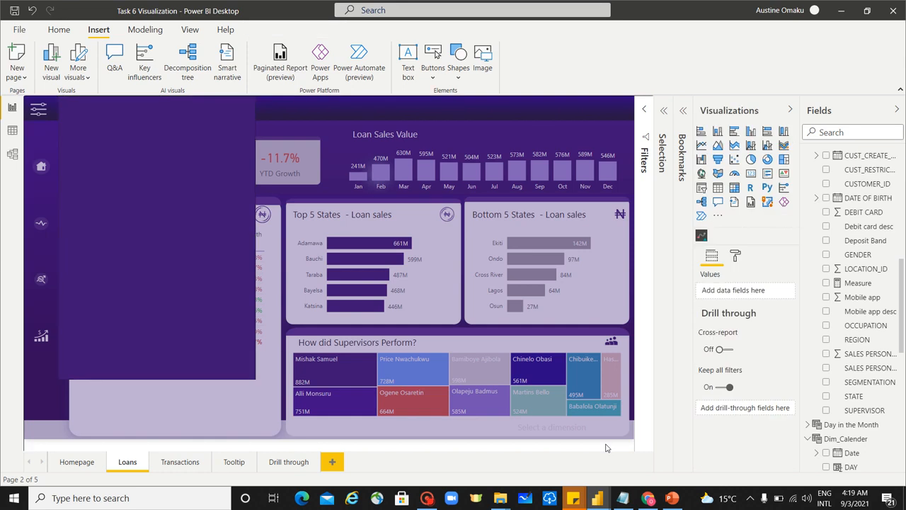
left_click(226, 338)
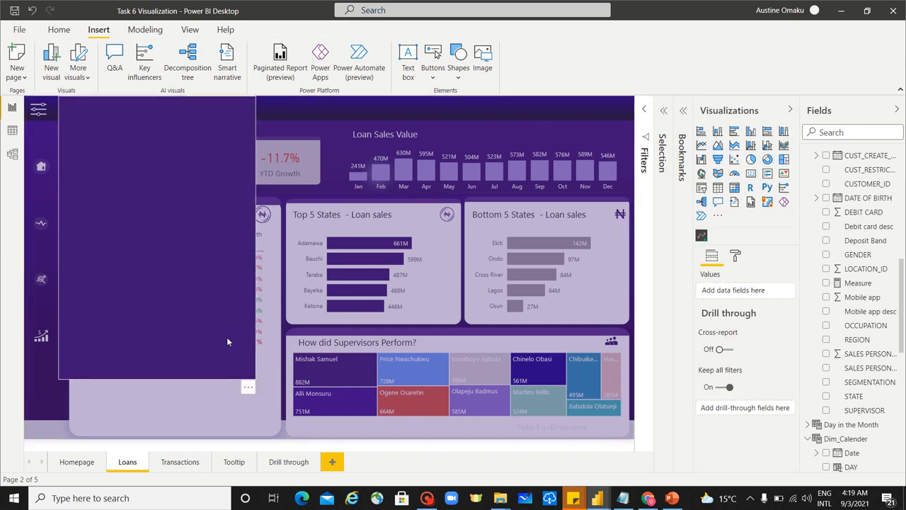
left_click_drag(255, 379, 278, 383)
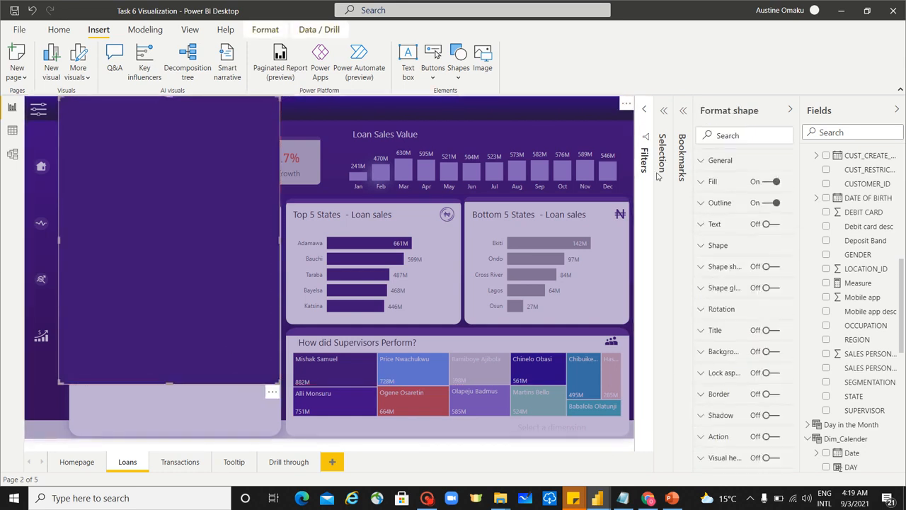
left_click(776, 204)
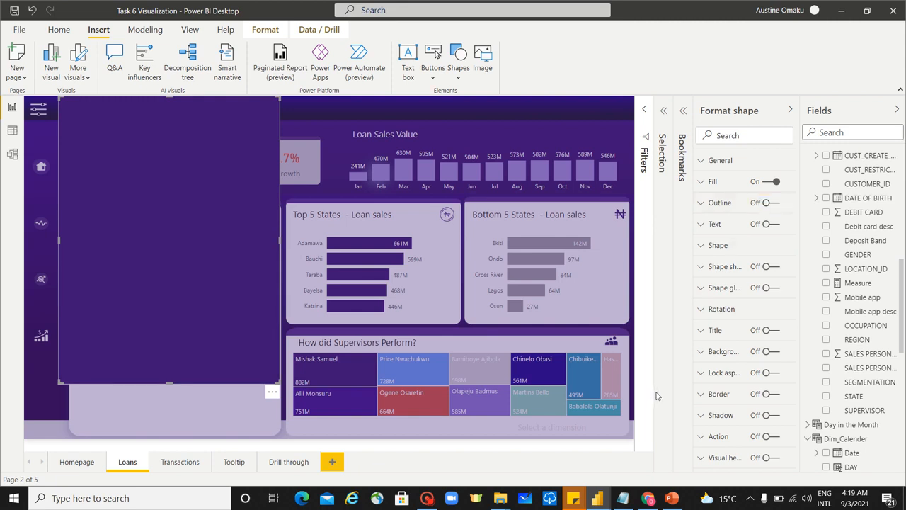
left_click(357, 450)
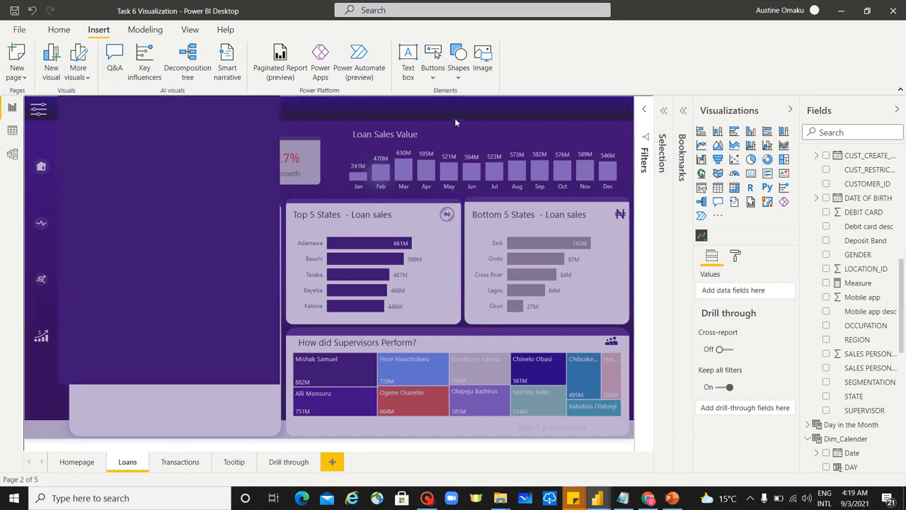
- Insert a Reset button and place it in the upper-left corner of the new panel
left_click(432, 71)
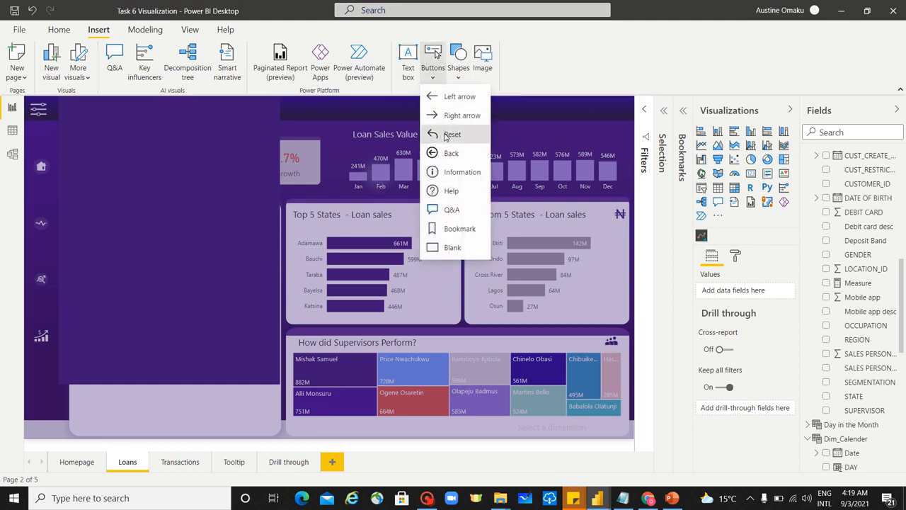
left_click(446, 136)
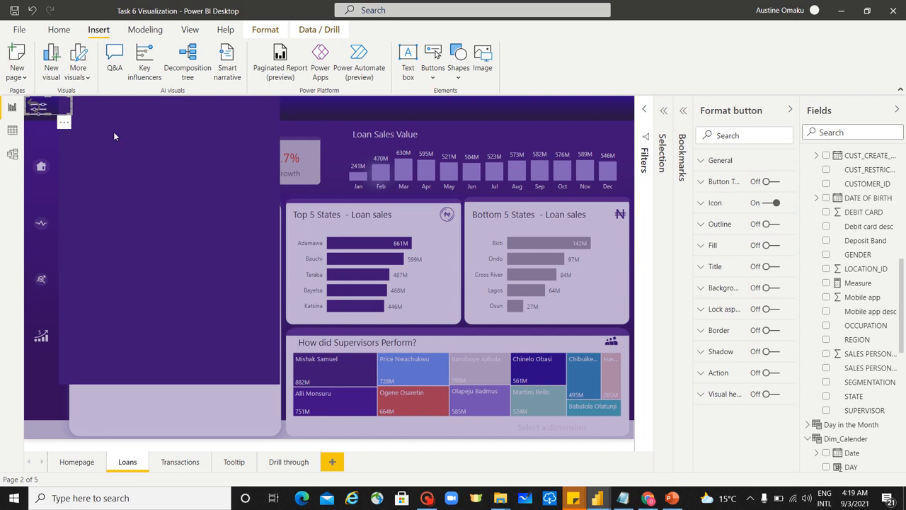
left_click_drag(59, 112, 112, 111)
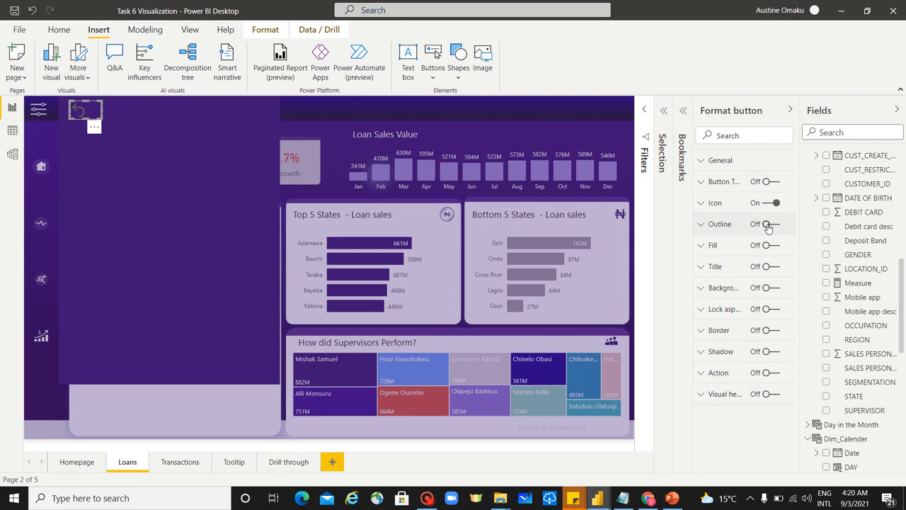
- Change the Reset button's icon line color to white and narrow the button around the arrow
left_click(713, 204)
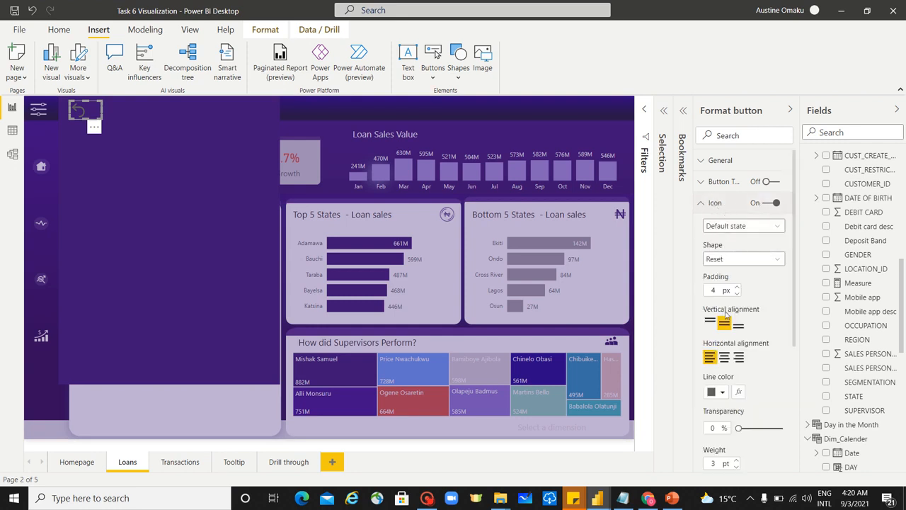
left_click(720, 393)
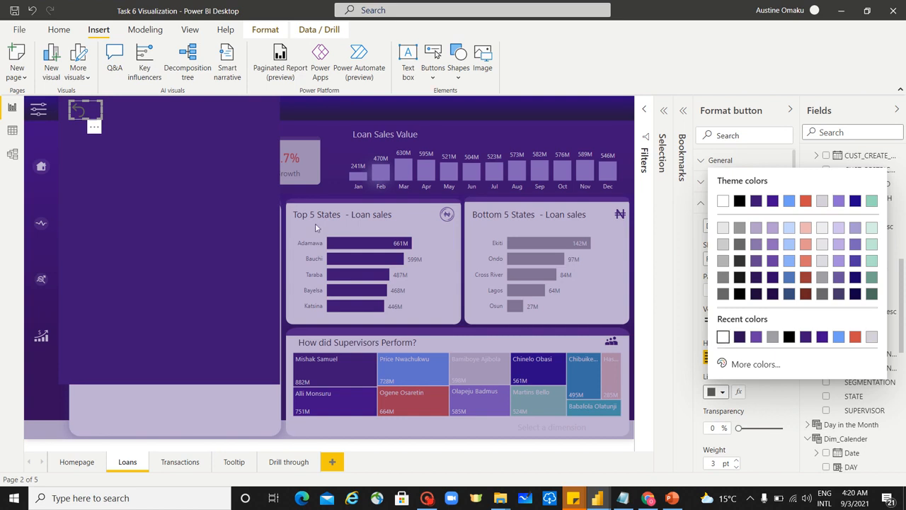
left_click(722, 338)
left_click_drag(97, 116, 97, 117)
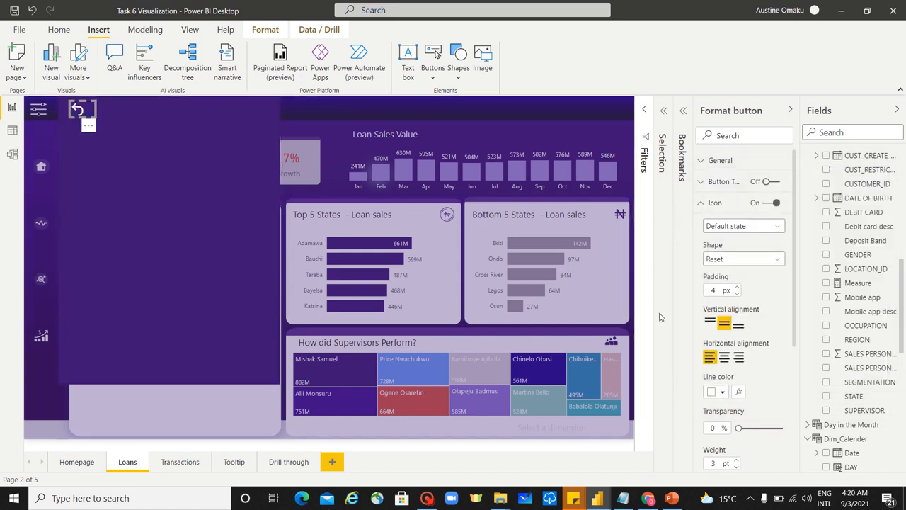
left_click(423, 448)
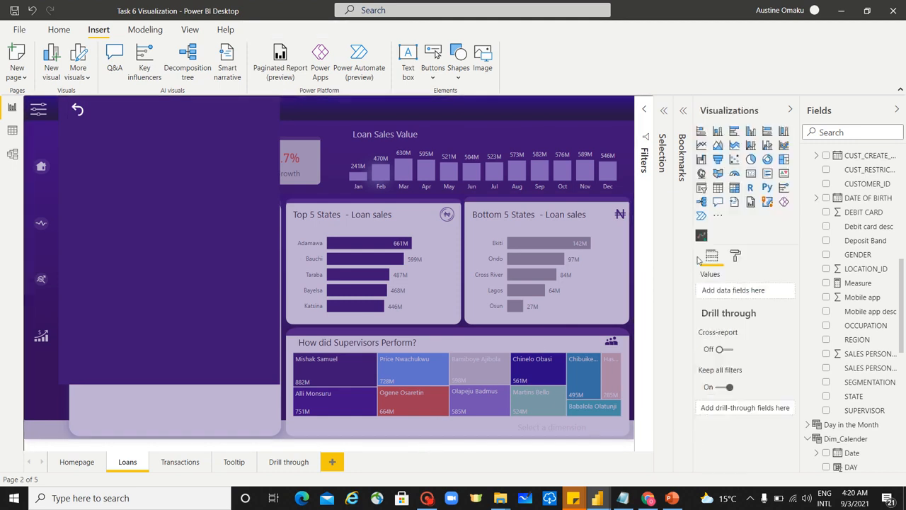
- Add a slicer visual and fit it inside the panel just below the reset arrow
left_click(702, 190)
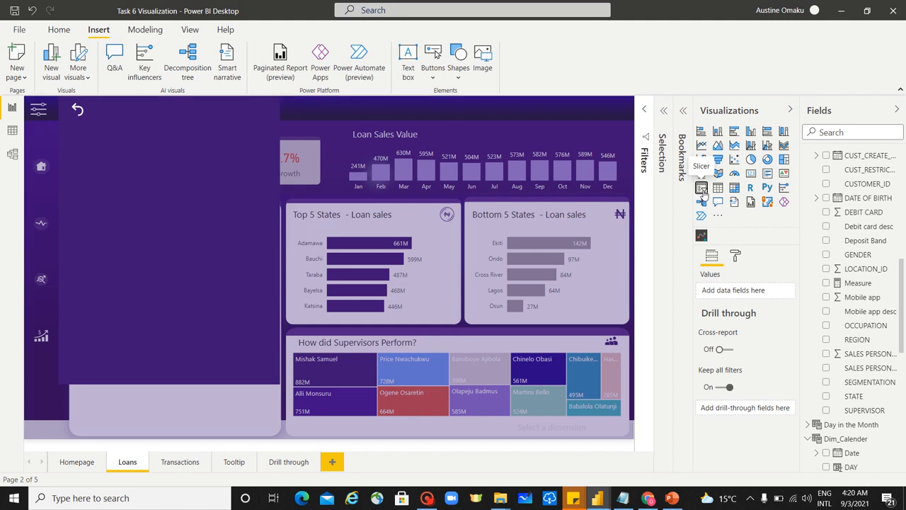
left_click_drag(212, 274, 222, 194)
left_click_drag(141, 176, 164, 162)
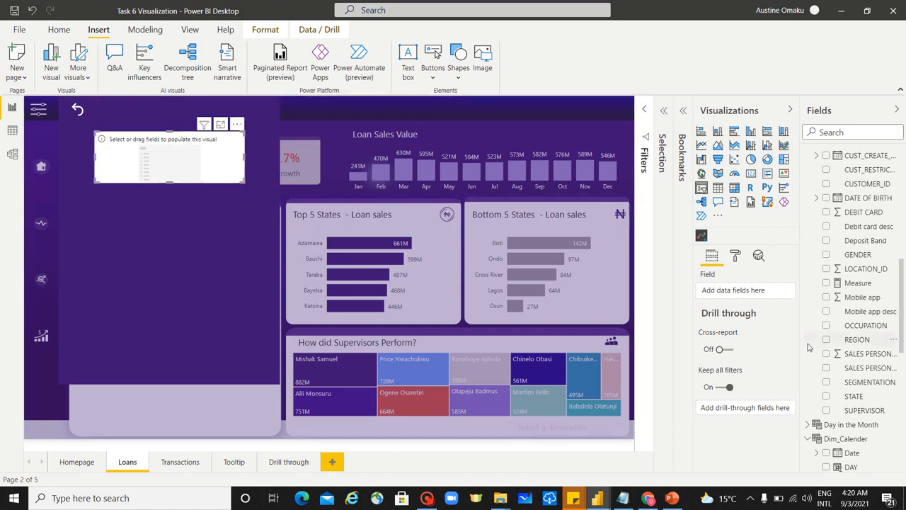
- Assign the calendar table's Year field to the slicer, removing the Month field tried first
scroll(850, 317, "down", 10)
scroll(849, 317, "up", 2)
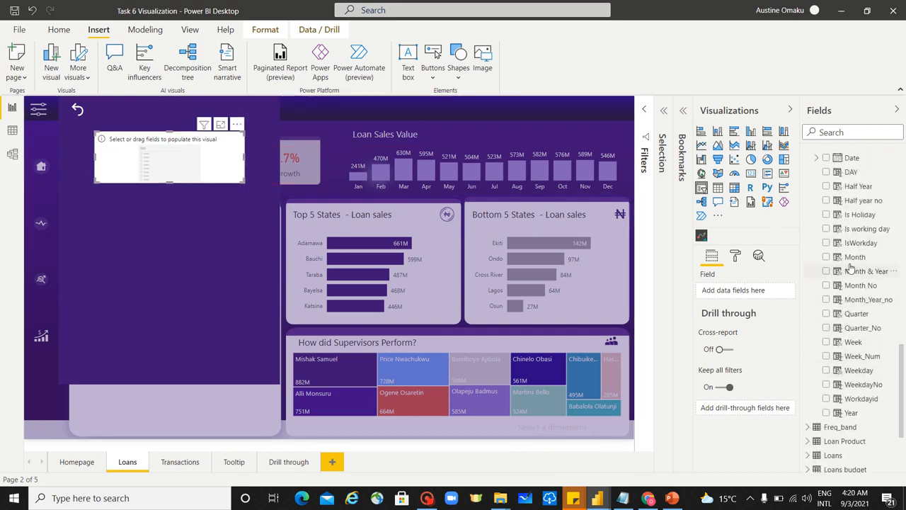
left_click_drag(853, 259, 747, 294)
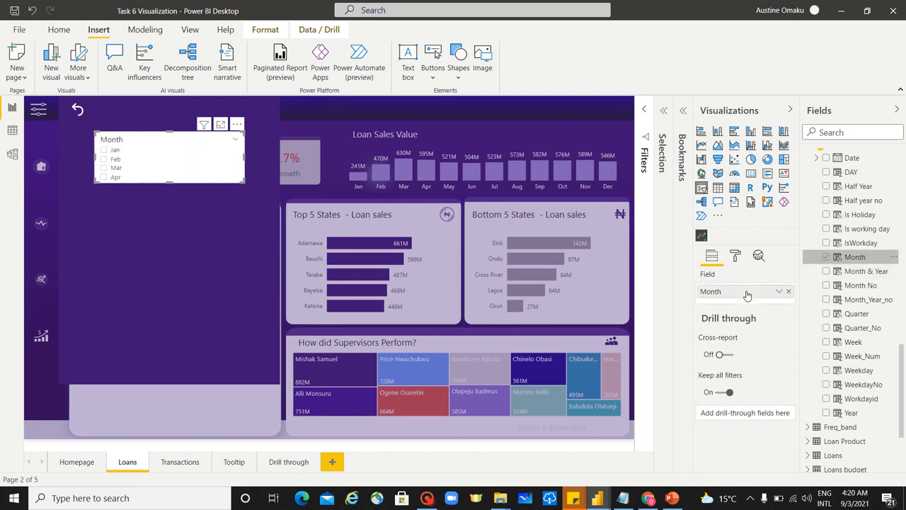
left_click(788, 291)
left_click_drag(855, 418, 749, 300)
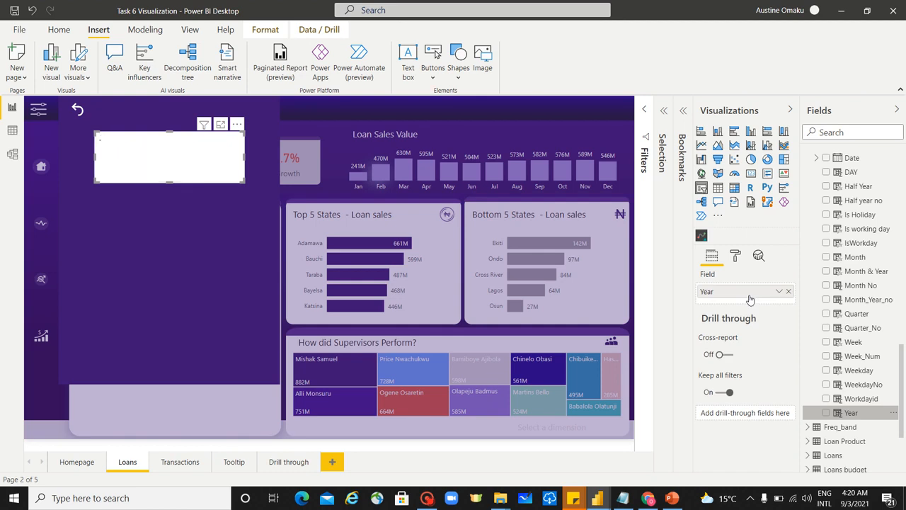
- Set the Year slicer's orientation to Horizontal
left_click(735, 258)
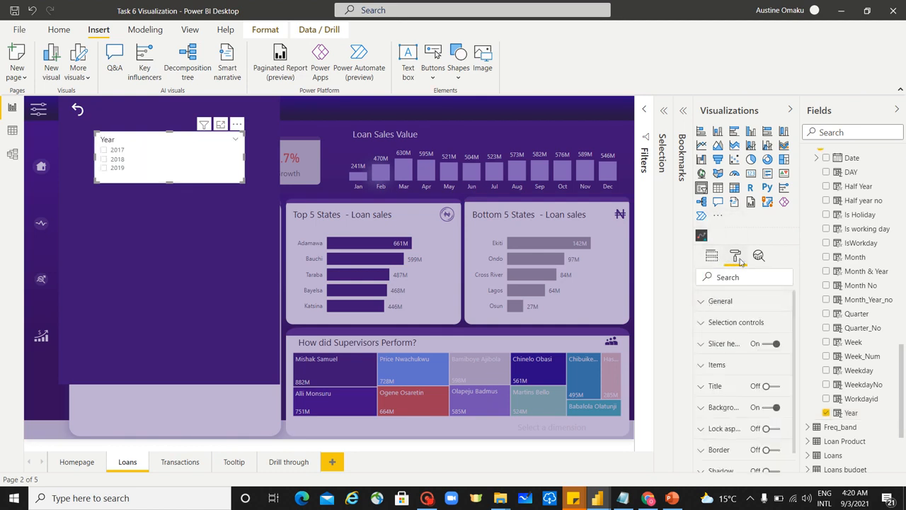
left_click(713, 306)
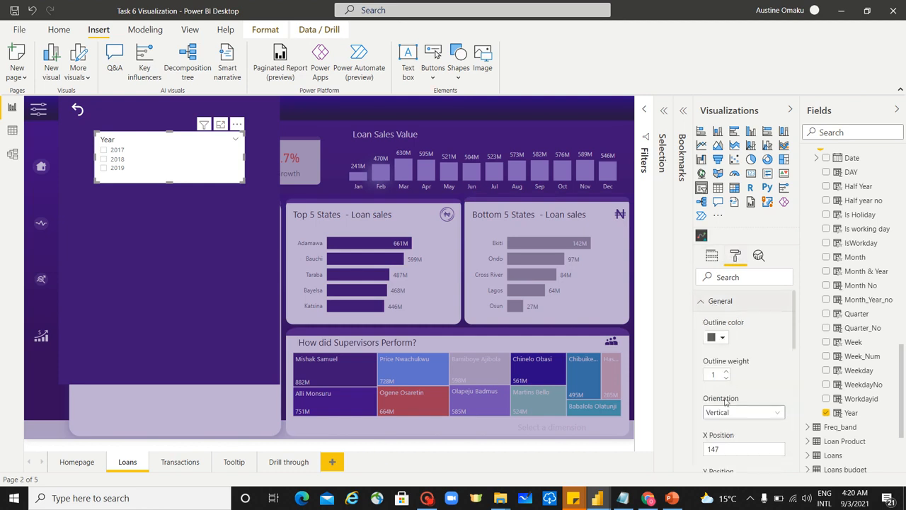
left_click(745, 410)
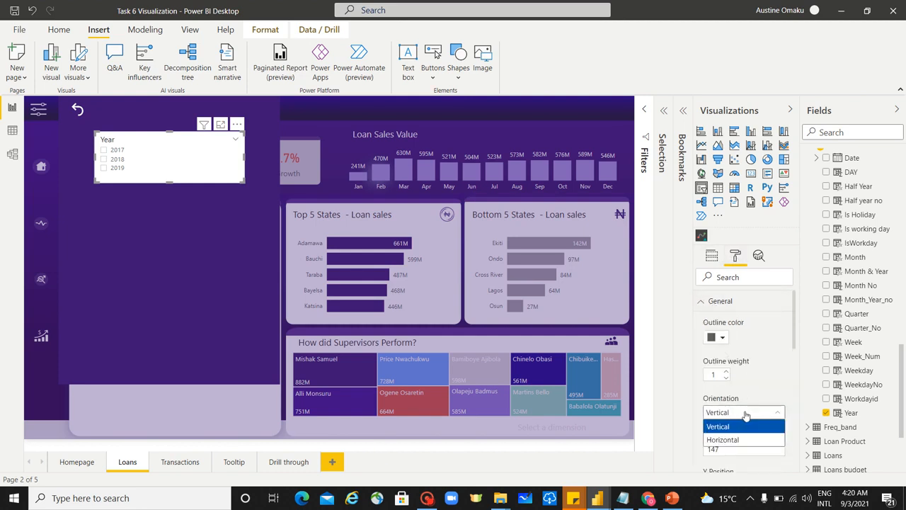
left_click(742, 441)
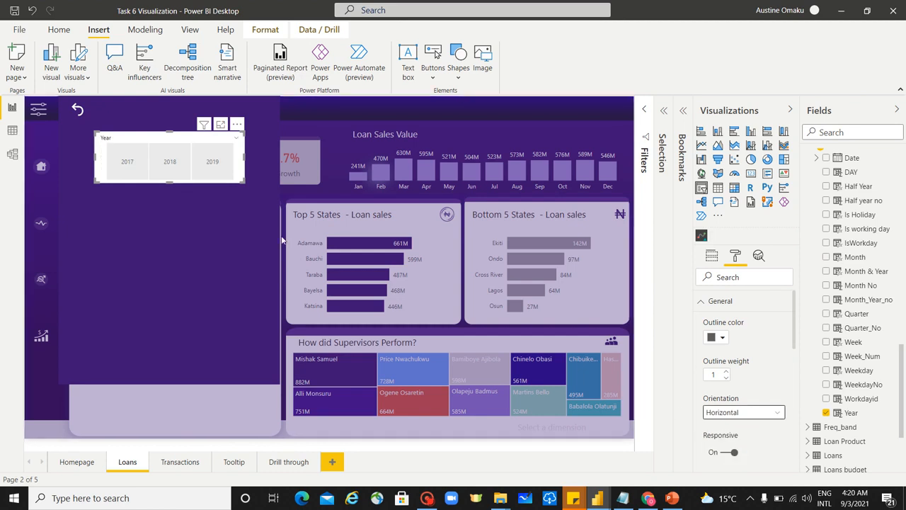
- Resize the Year slicer to a compact height that fits a single row of year tiles
left_click_drag(240, 179, 245, 160)
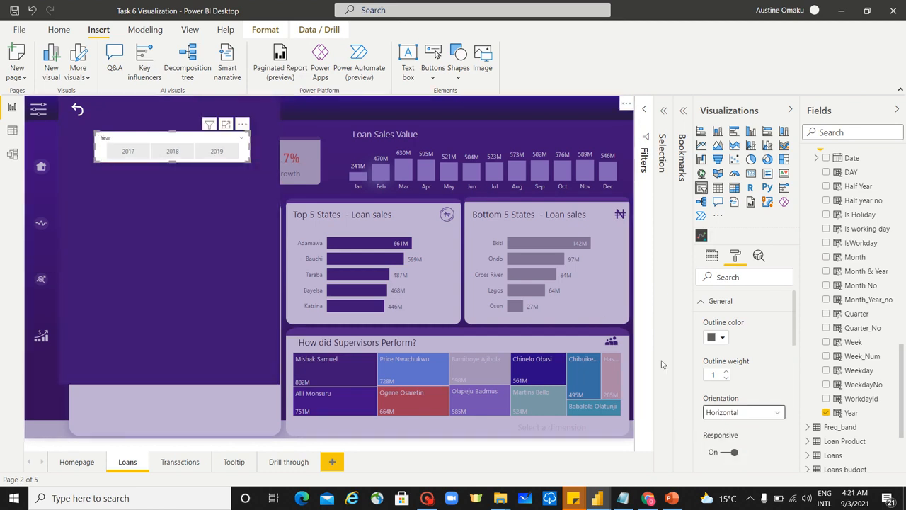
left_click(711, 258)
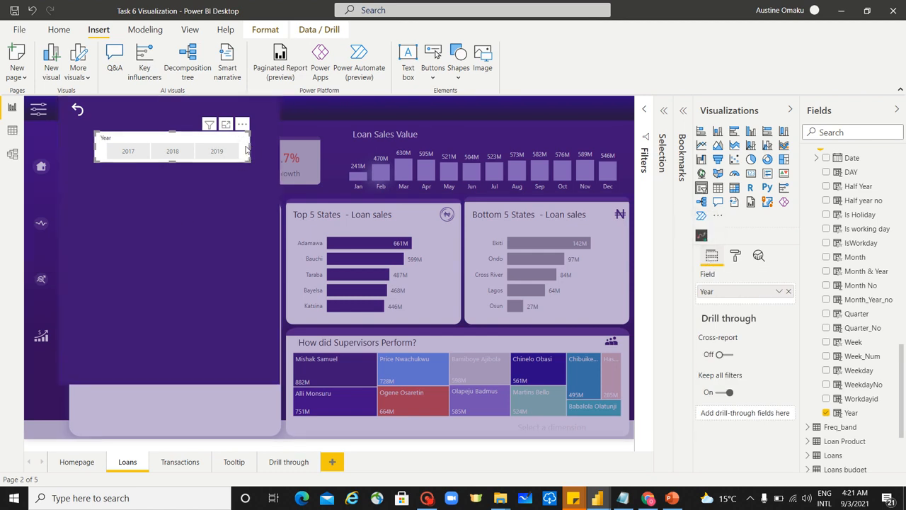
left_click_drag(245, 148, 237, 160)
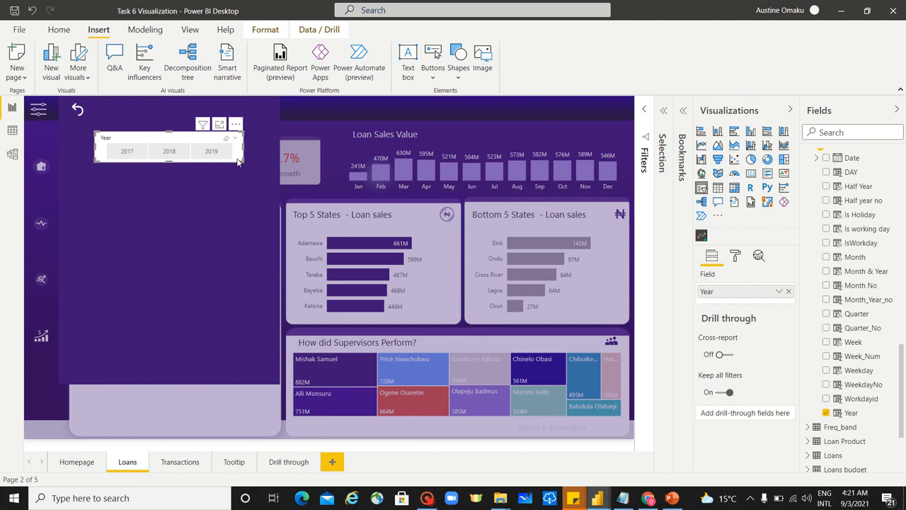
- Duplicate the Year slicer, place the copy just below the original and change the copy to a dropdown
key("ctrl+z")
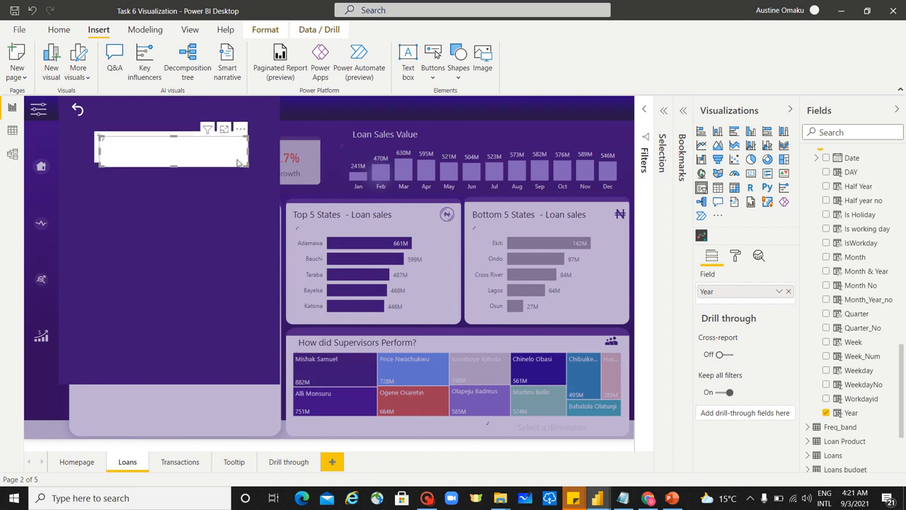
left_click_drag(230, 200, 221, 196)
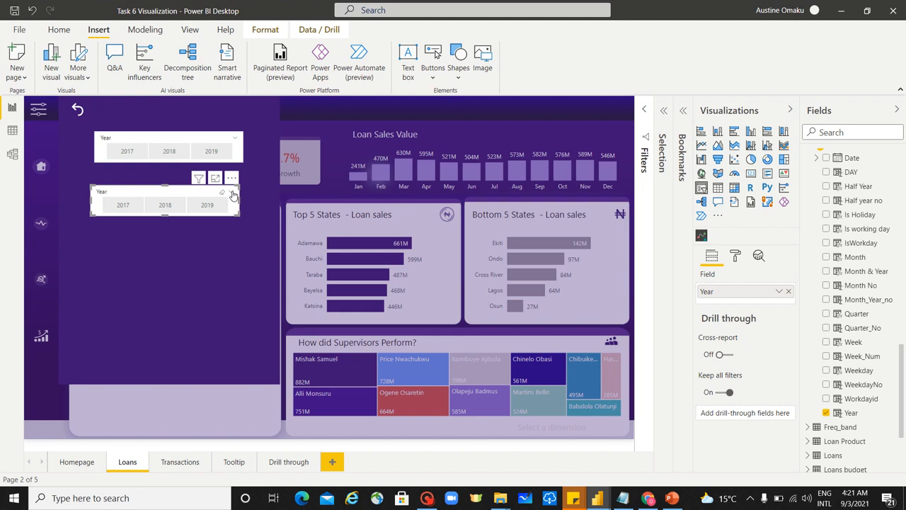
left_click(231, 192)
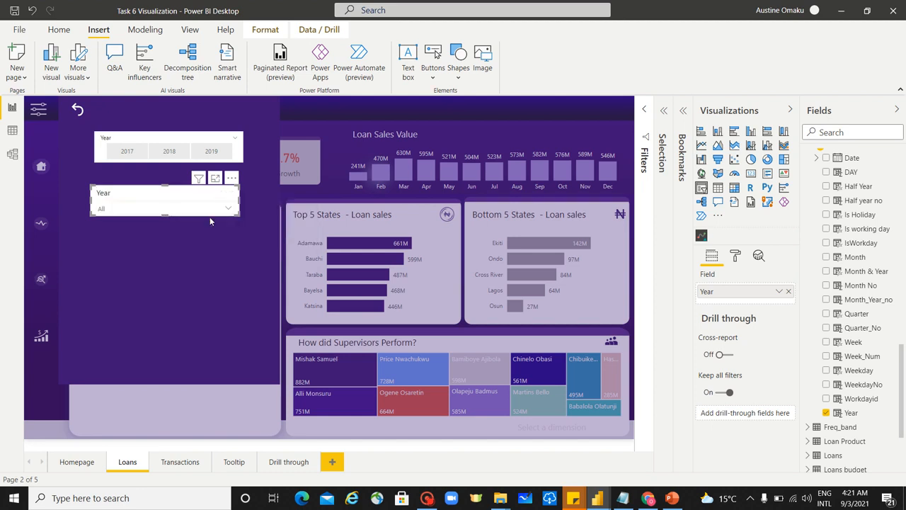
- Replace the Year field in the dropdown slicer with the Customer table's REGION field and check its dropdown list
left_click(788, 292)
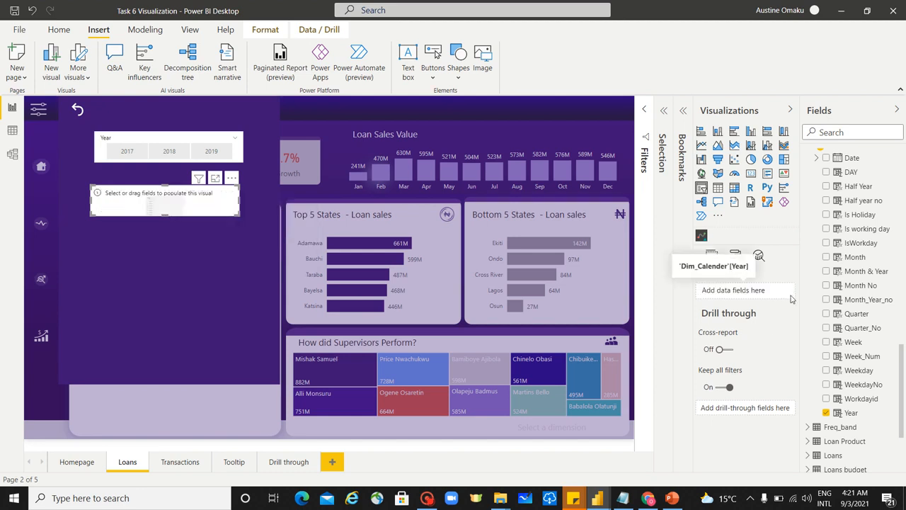
scroll(873, 322, "down", 3)
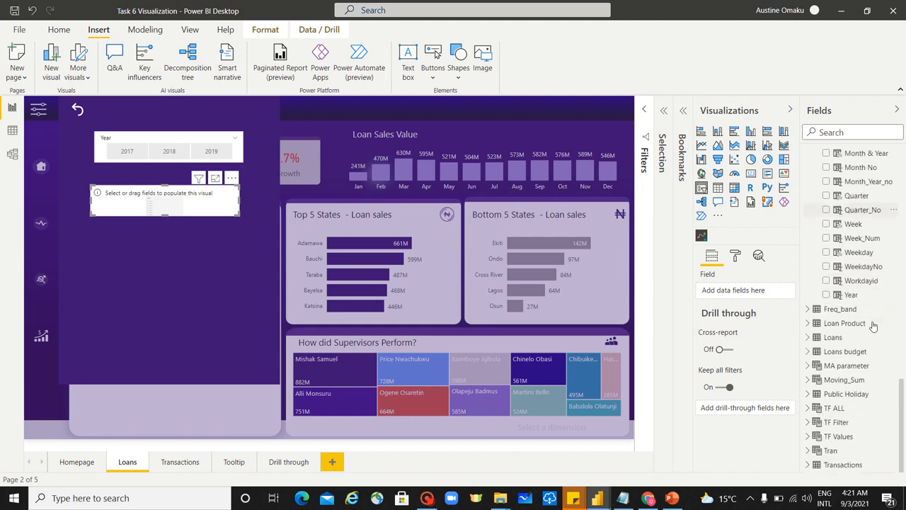
scroll(873, 324, "up", 15)
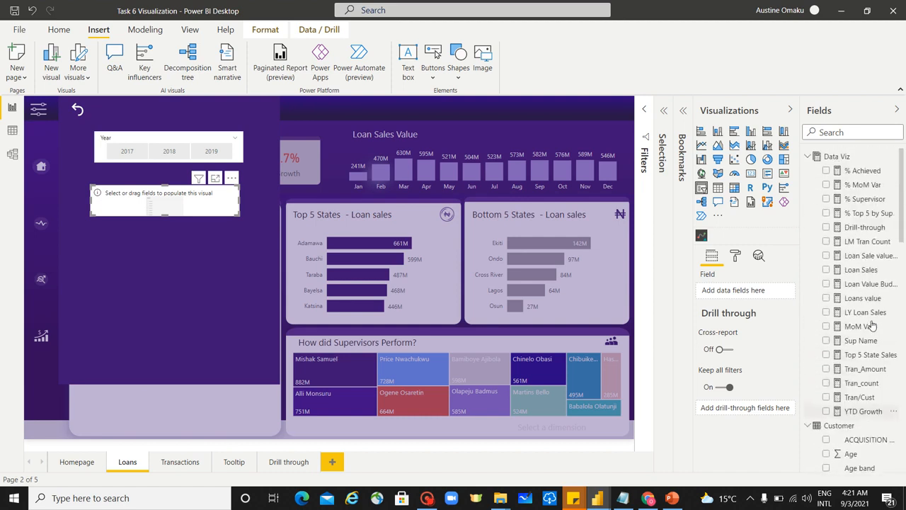
scroll(873, 325, "down", 5)
scroll(873, 324, "down", 3)
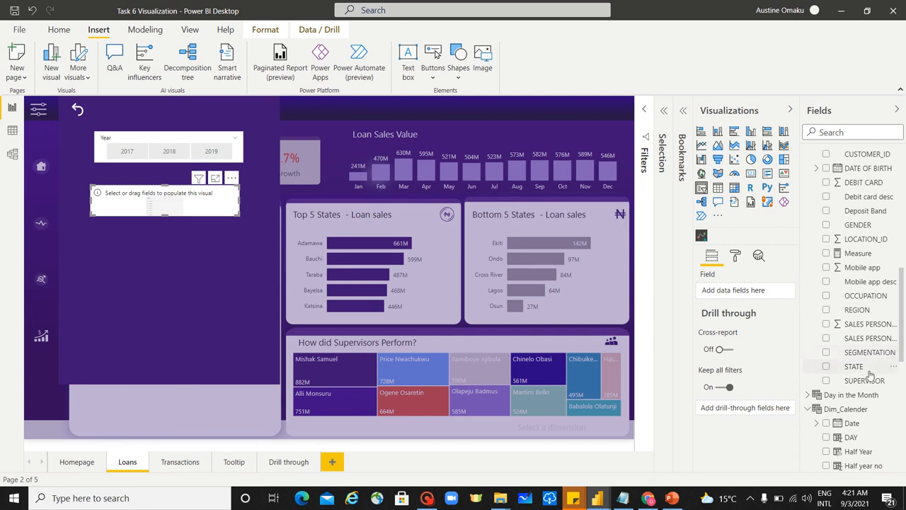
left_click_drag(787, 306, 759, 291)
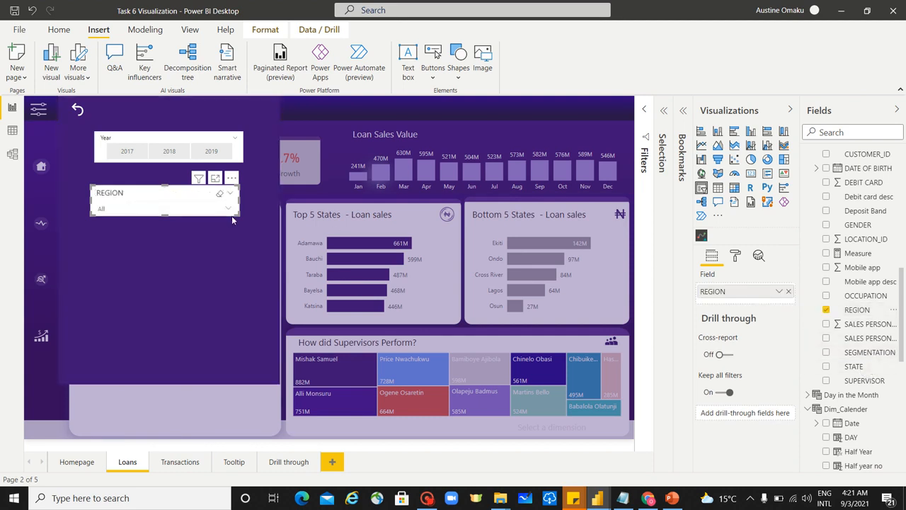
left_click(209, 213)
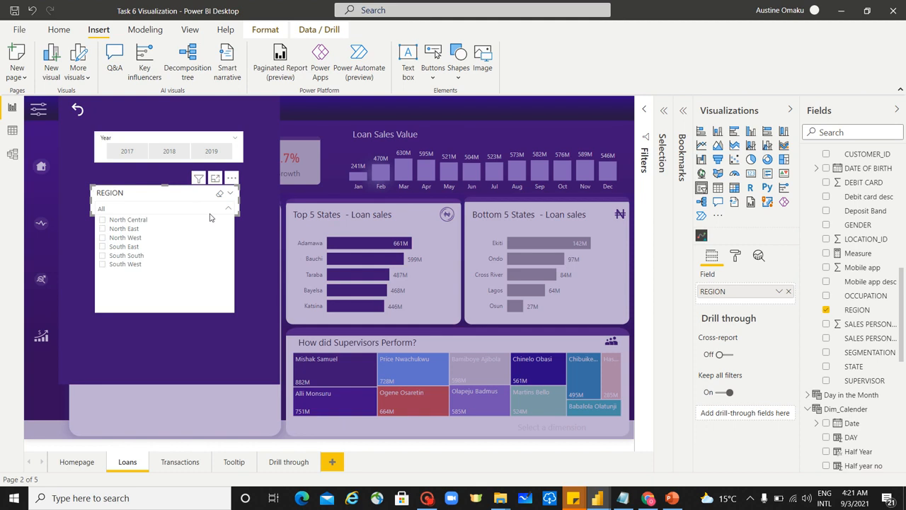
left_click(165, 197)
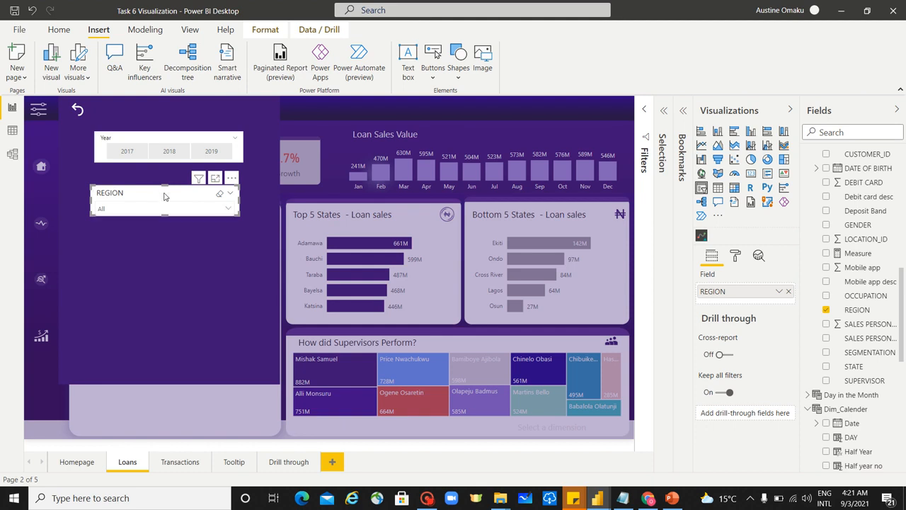
- Duplicate the Region slicer into the lower part of the panel and move the original midway below the Year slicer
left_click_drag(161, 203, 163, 302)
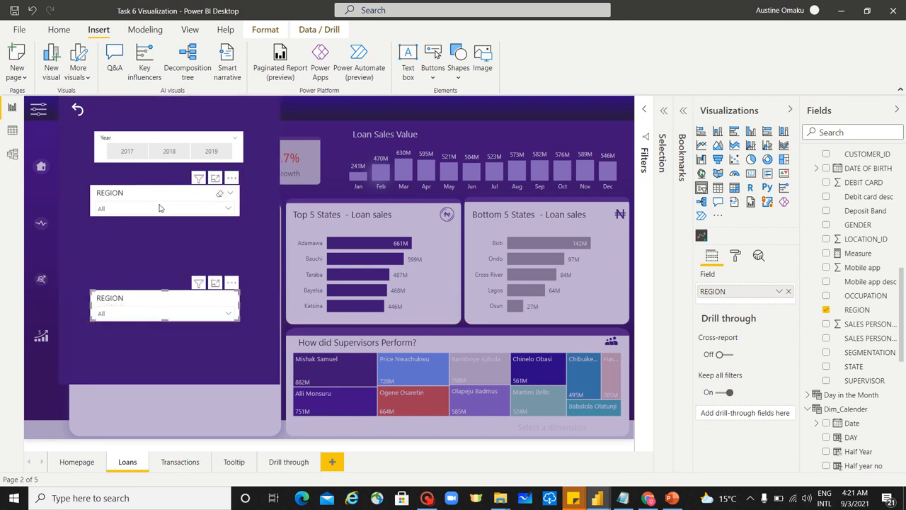
left_click_drag(159, 208, 162, 223)
- Select all three slicers and move them together further down inside the purple panel
left_click(135, 143, "ctrl")
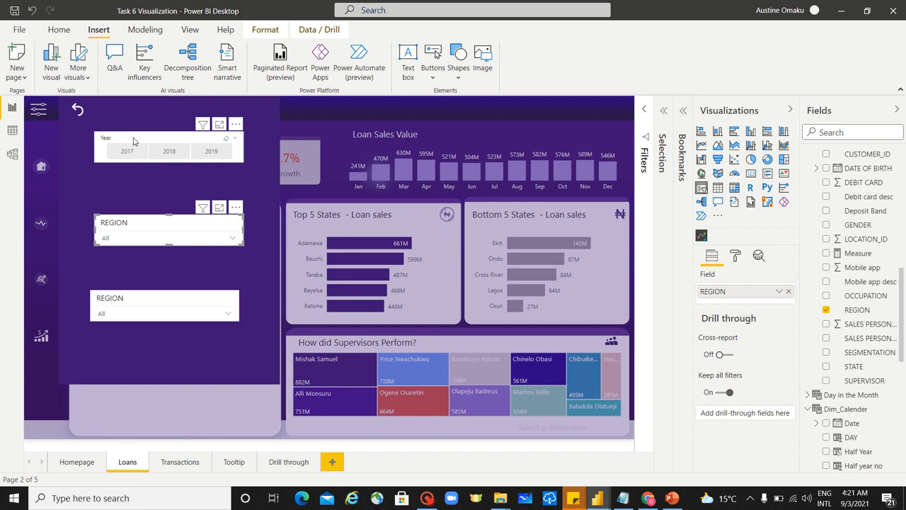
left_click(152, 225, "ctrl")
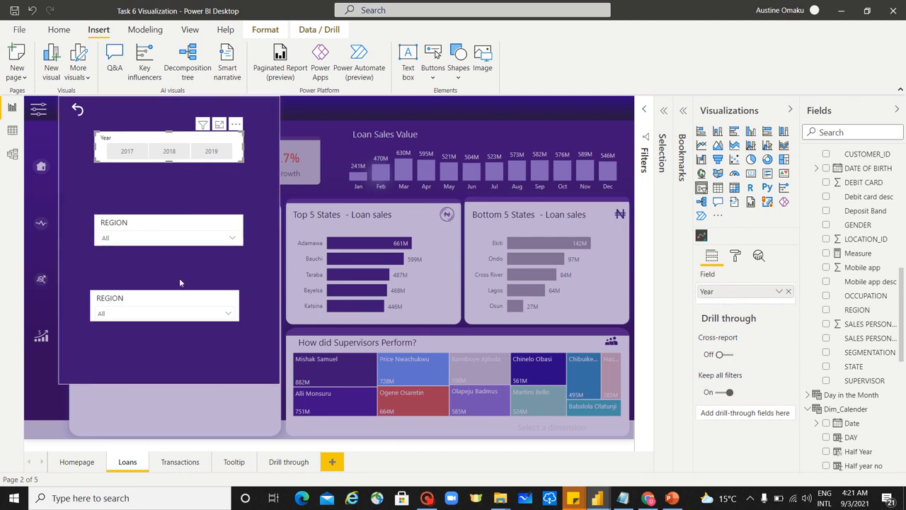
left_click(164, 224, "ctrl")
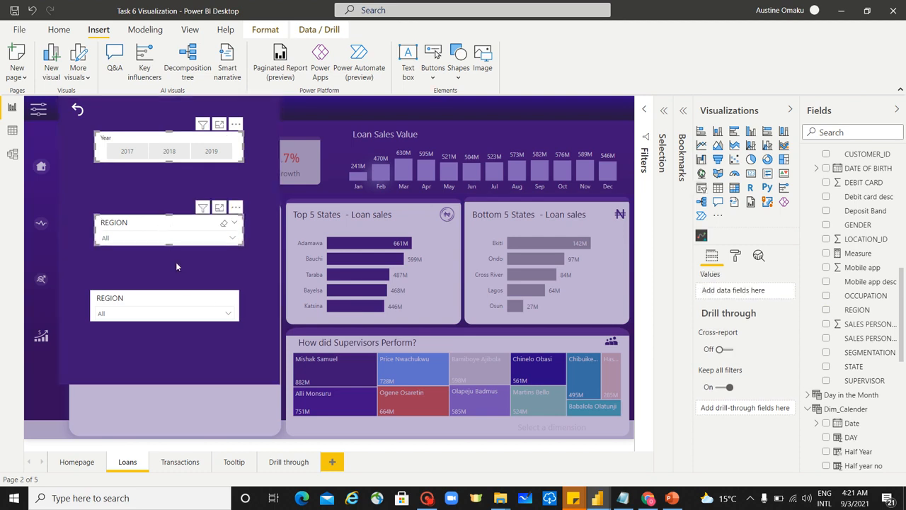
left_click(179, 305, "ctrl")
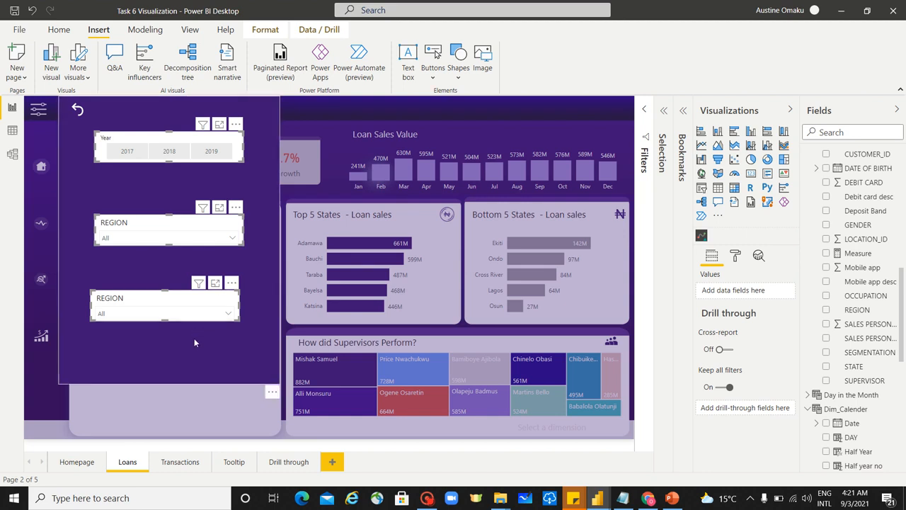
left_click_drag(216, 323, 219, 352)
- Replace REGION with the SEGMENTATION field in the lowest slicer and widen that slicer slightly
left_click(212, 337)
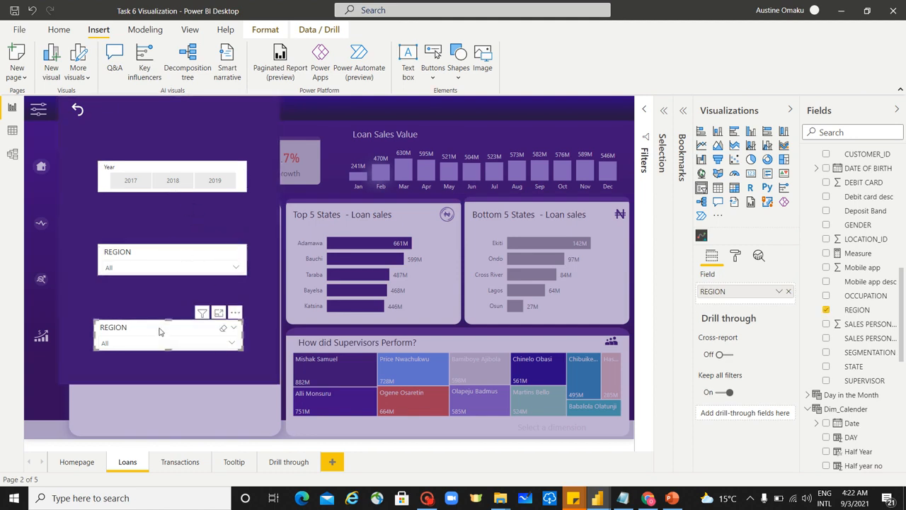
left_click(788, 292)
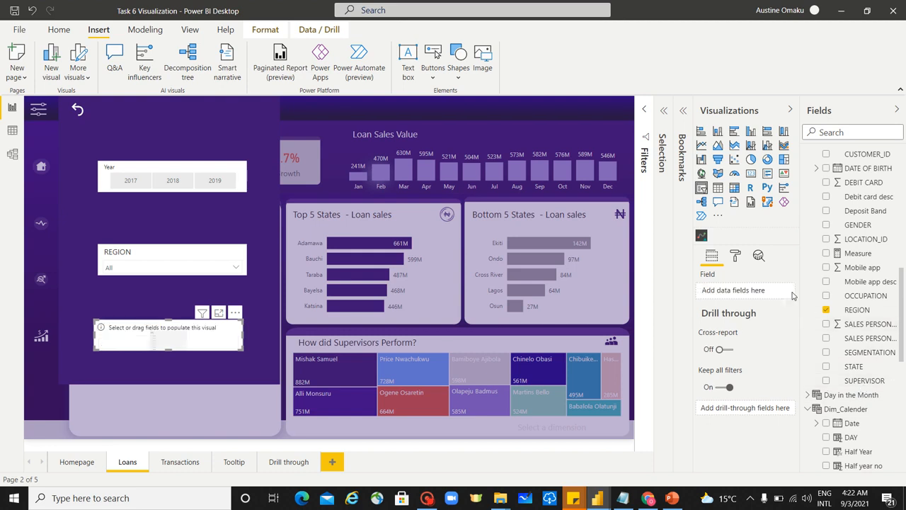
left_click_drag(876, 356, 744, 291)
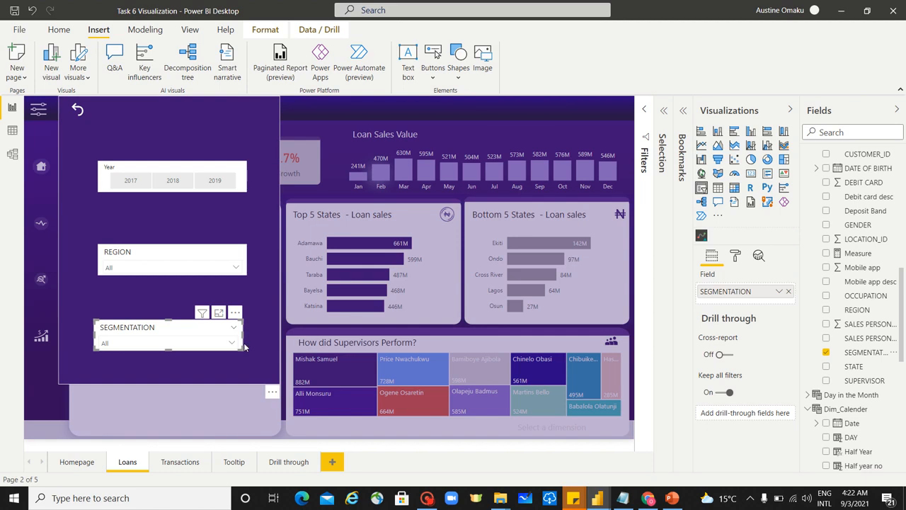
left_click_drag(242, 349, 244, 352)
- Select the Year, Region and Segmentation slicers together and turn off their slicer headers
left_click(172, 249, "ctrl")
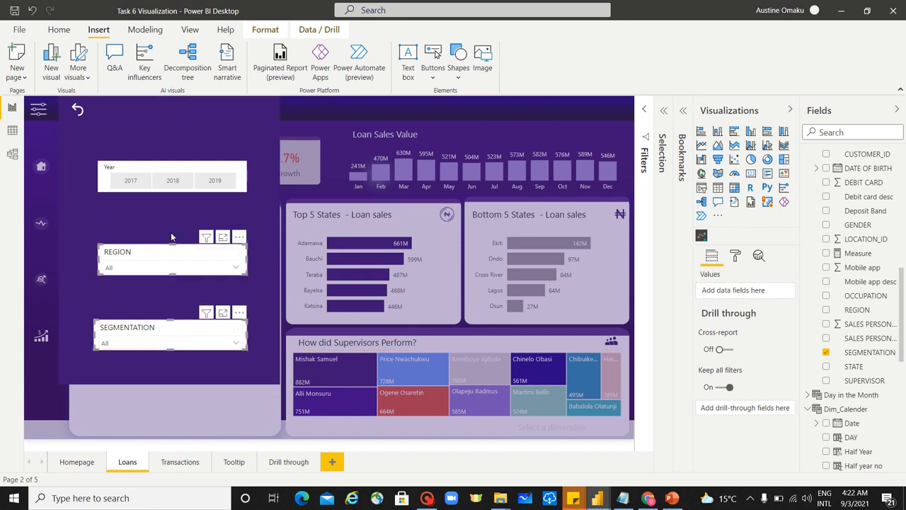
left_click(163, 168, "ctrl")
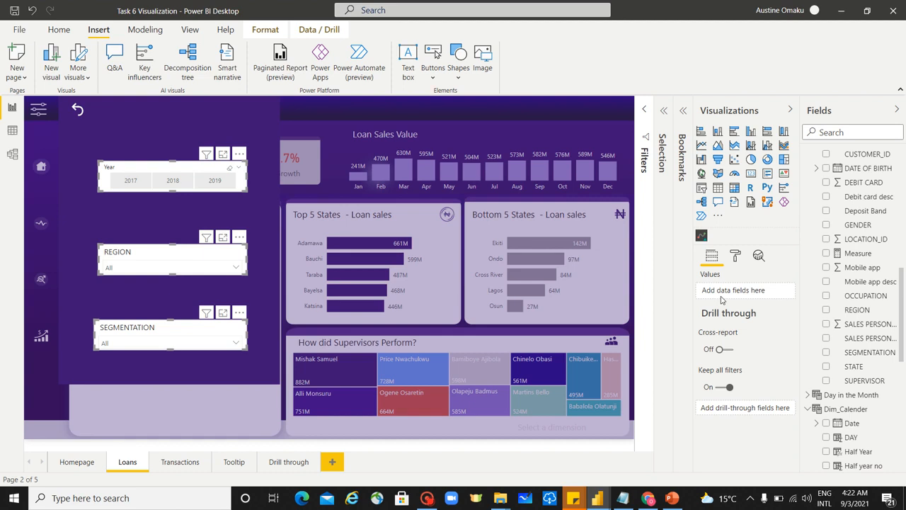
left_click(735, 256)
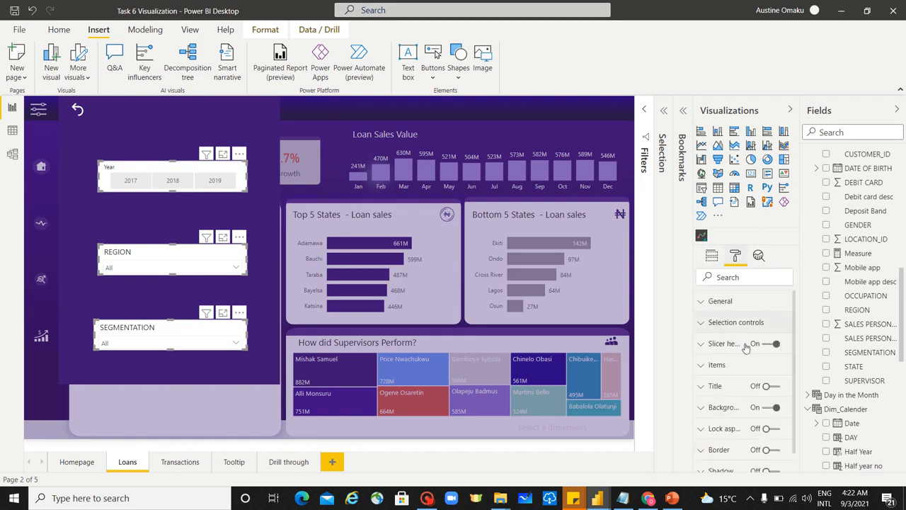
left_click(770, 344)
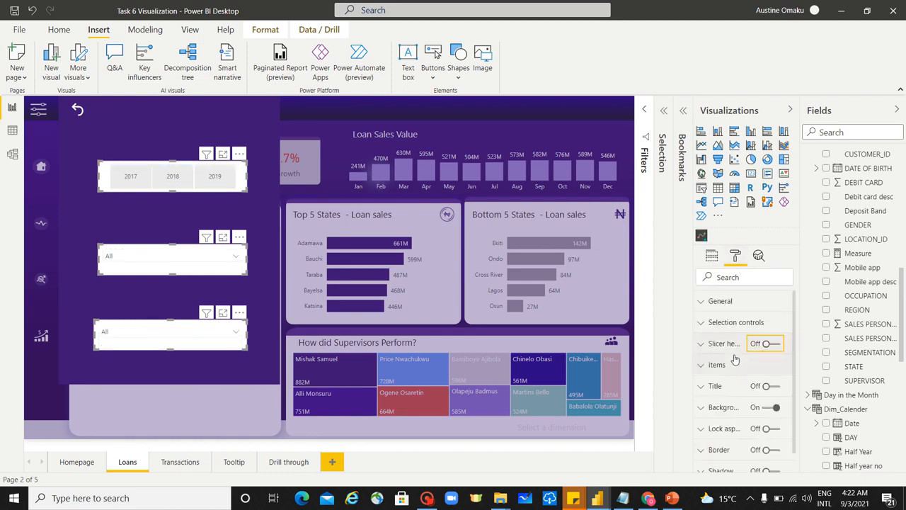
- Set the items of the three slicers to a white font color and a dark purple background
left_click(705, 371)
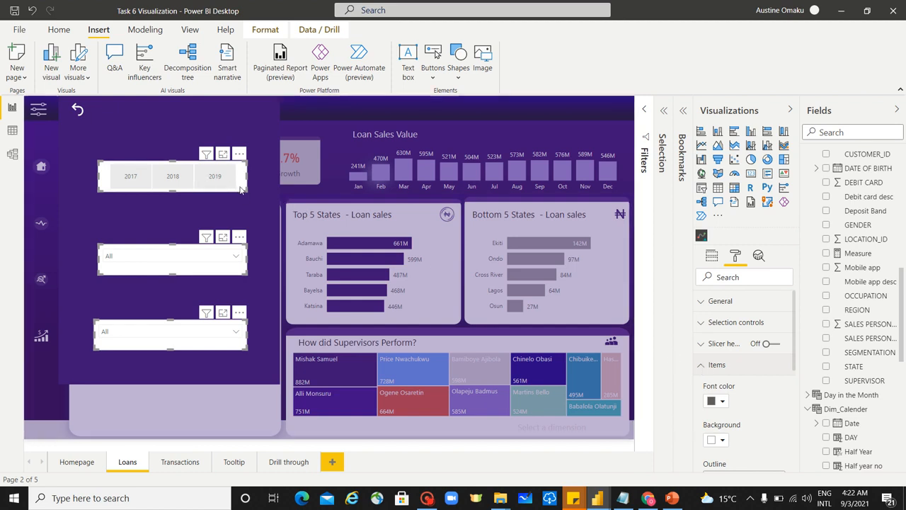
left_click(722, 401)
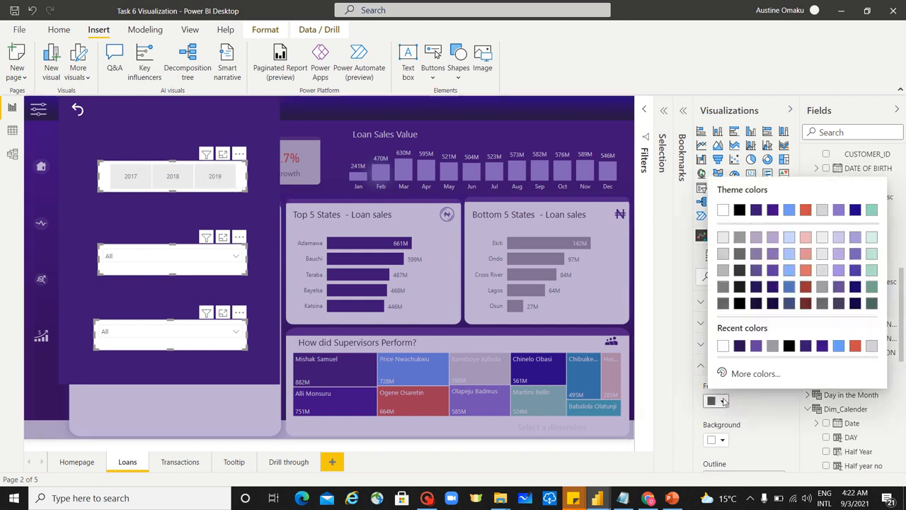
left_click(722, 346)
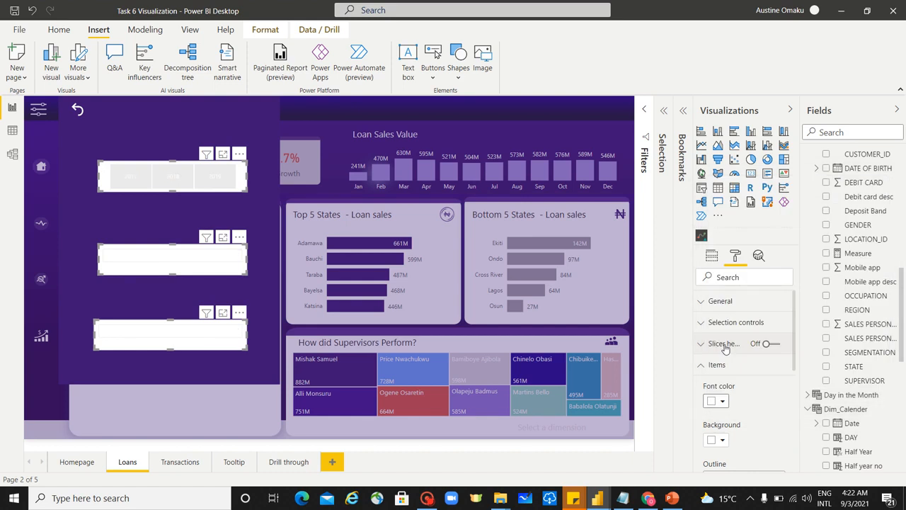
left_click(722, 440)
left_click(740, 385)
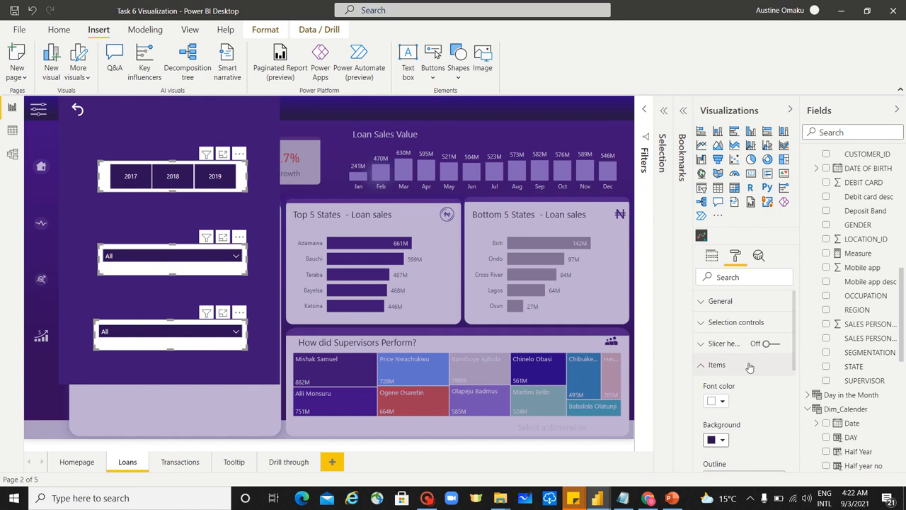
- Turn off the visual background of the three selected slicers
left_click(707, 367)
left_click(774, 408)
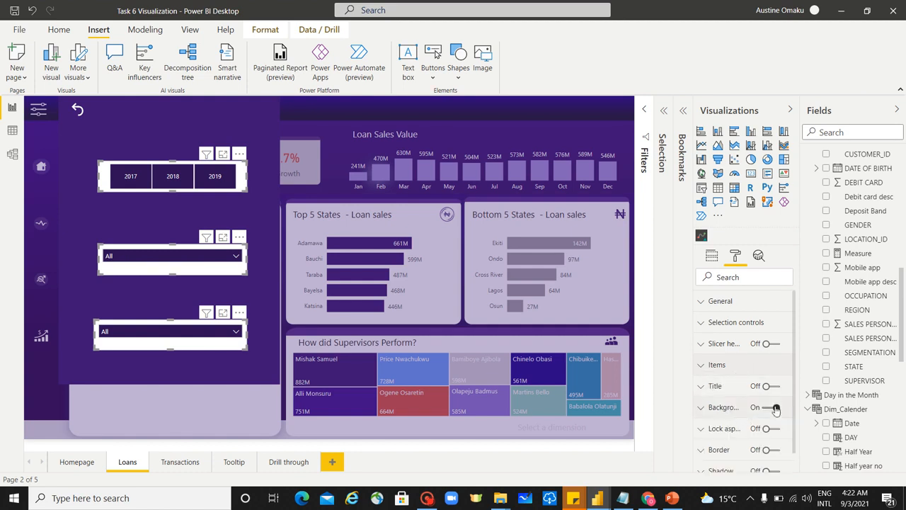
left_click(775, 409)
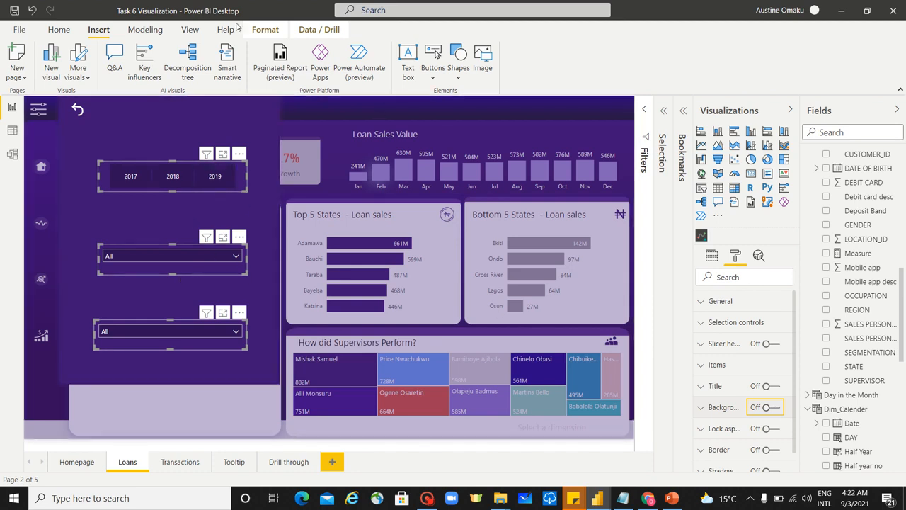
- Distribute the three slicers vertically inside the panel and deselect them
left_click(267, 31)
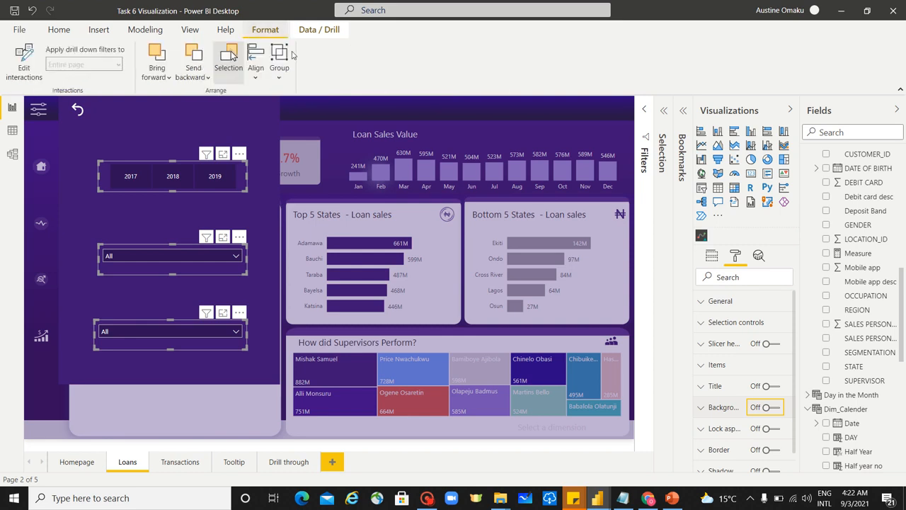
left_click(256, 78)
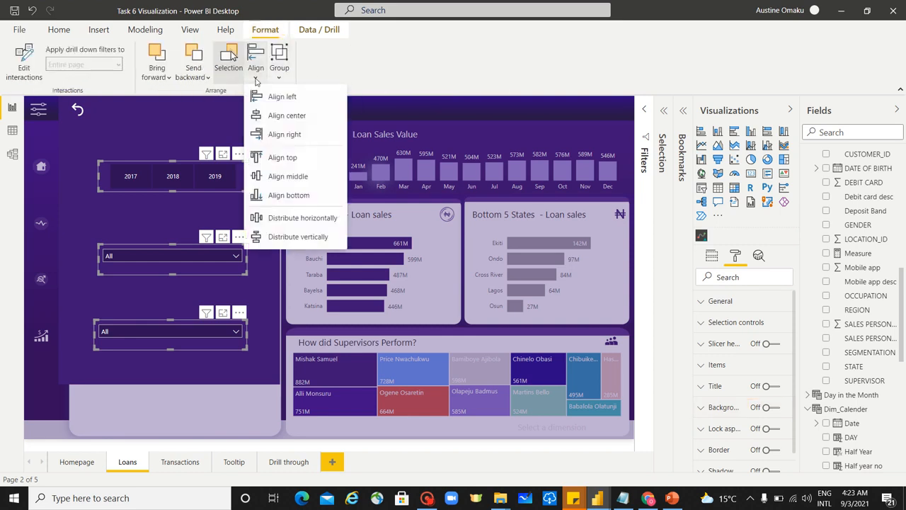
left_click(312, 237)
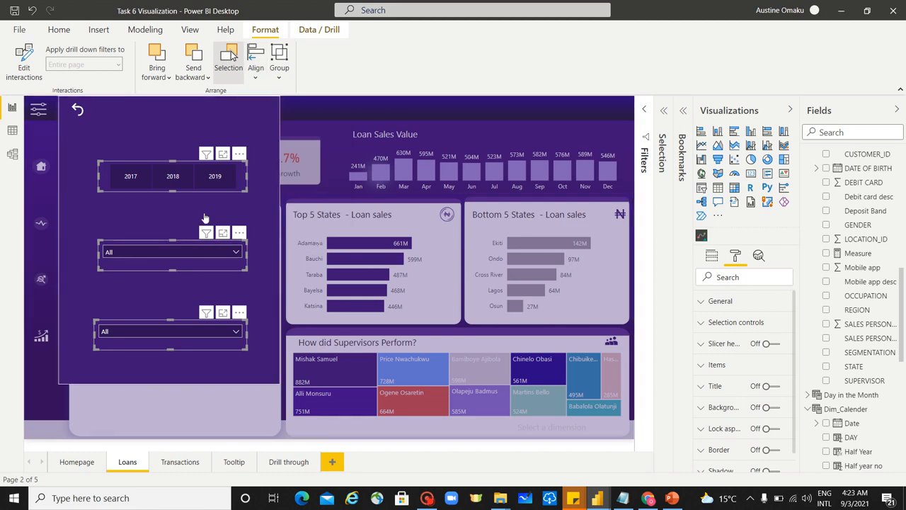
left_click(471, 122)
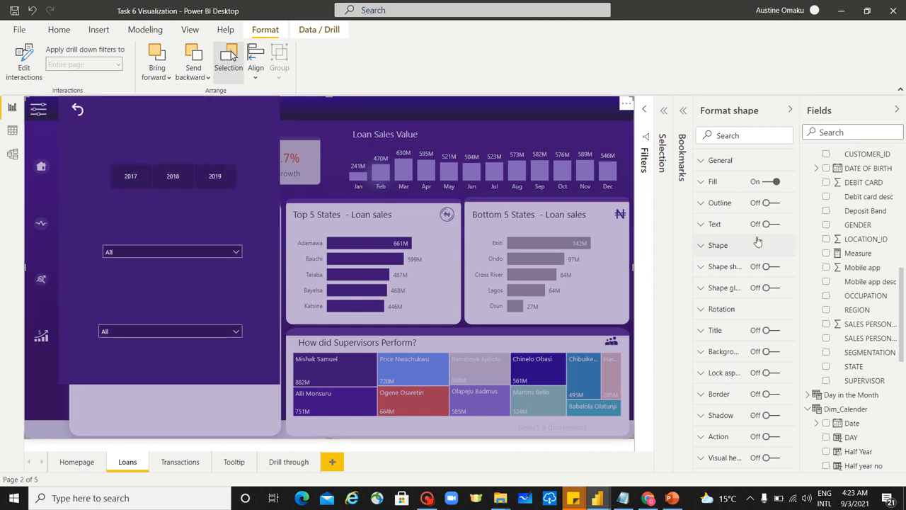
- Insert a text box and shrink it to a small box inside the filter panel
left_click(80, 450)
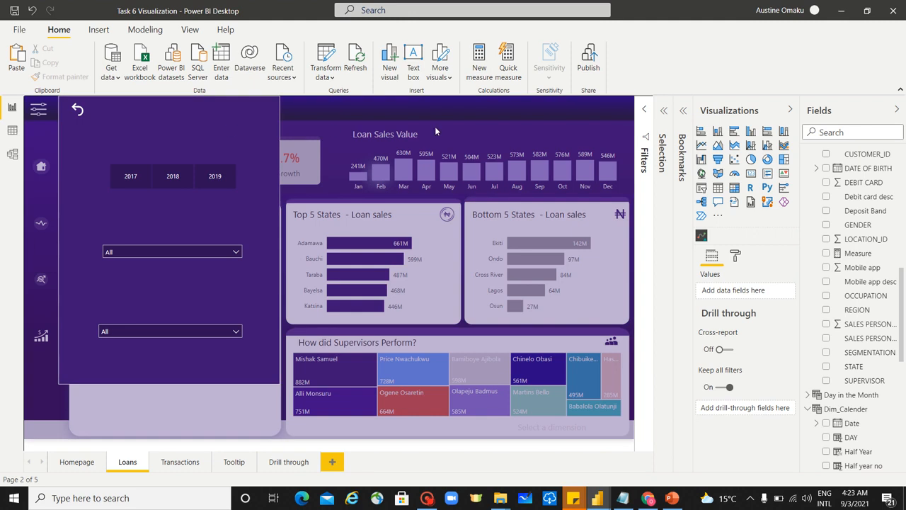
left_click(99, 29)
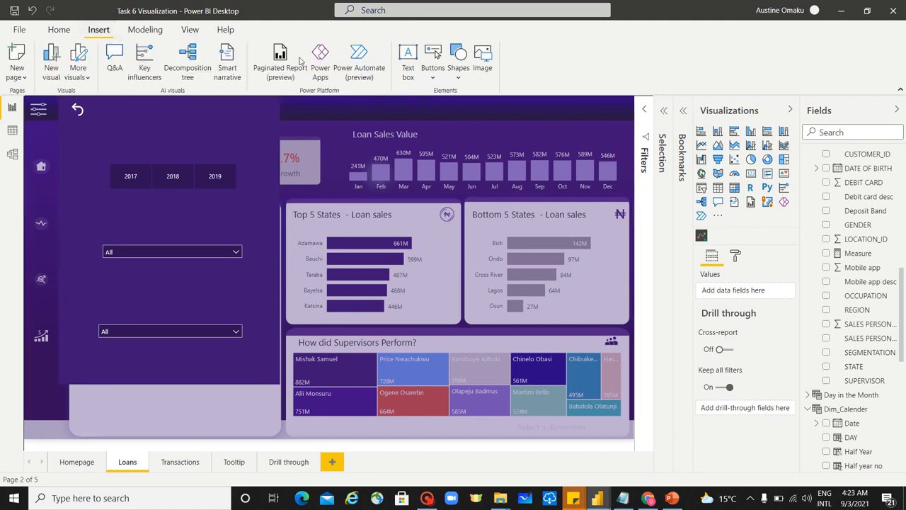
left_click(409, 62)
left_click_drag(214, 285, 205, 180)
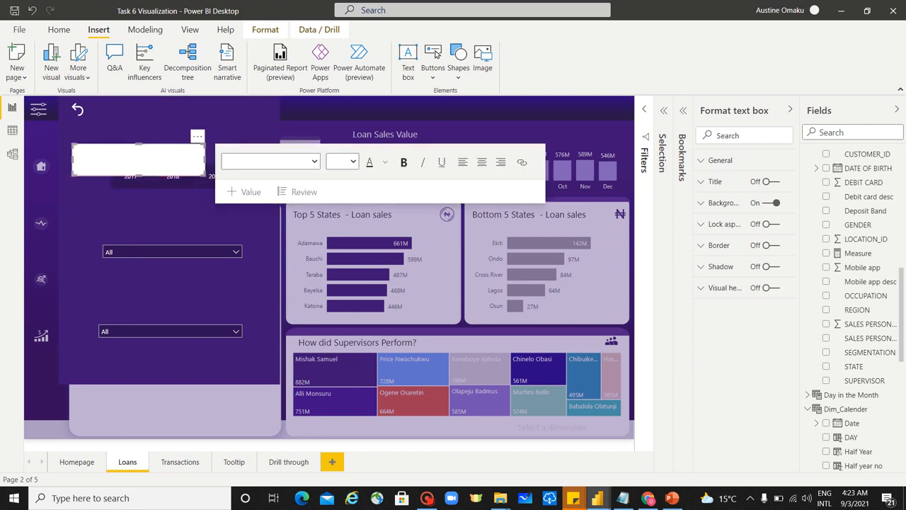
left_click_drag(187, 133, 202, 112)
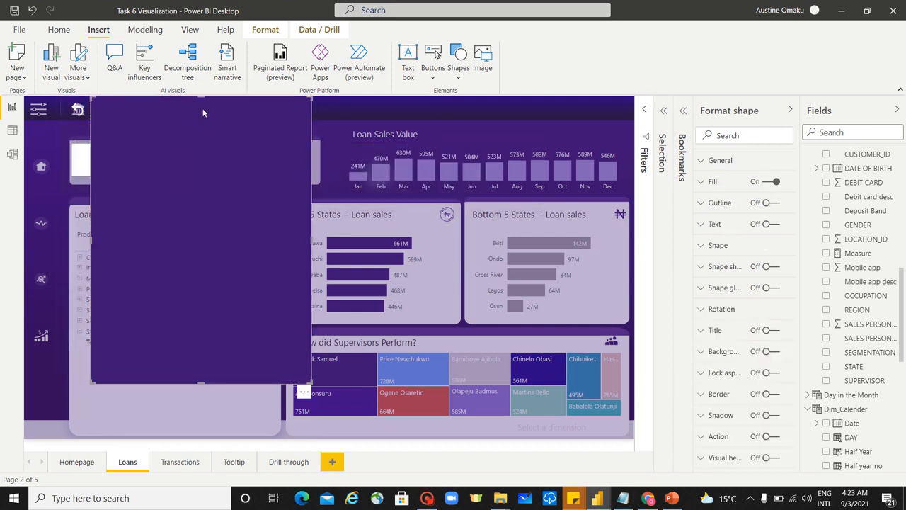
key("ctrl+z")
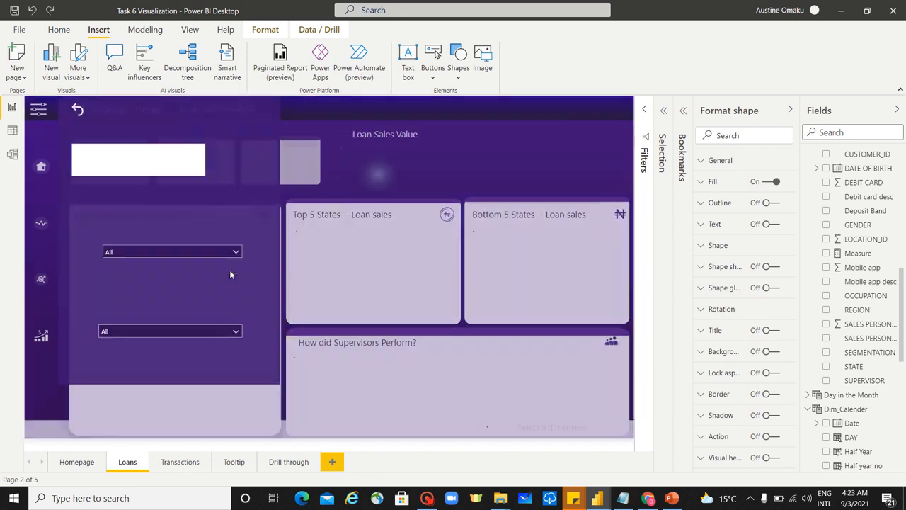
left_click(160, 172)
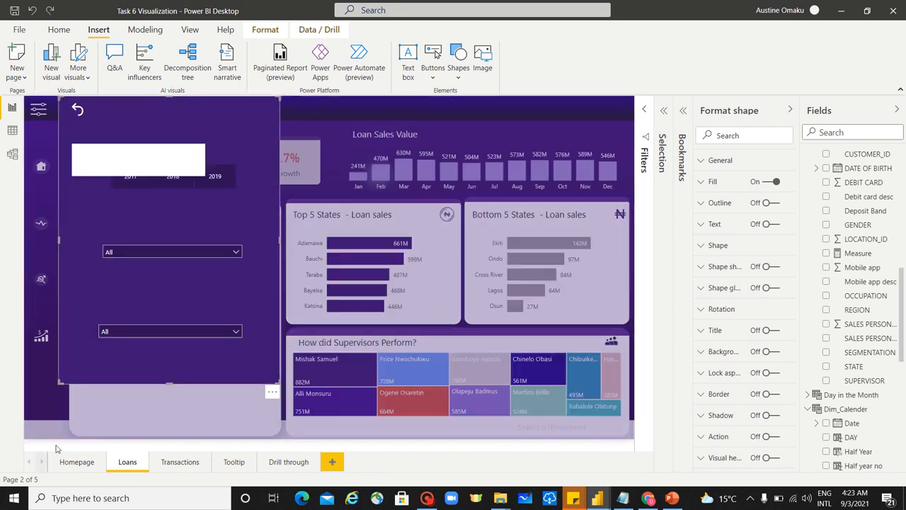
left_click(56, 446)
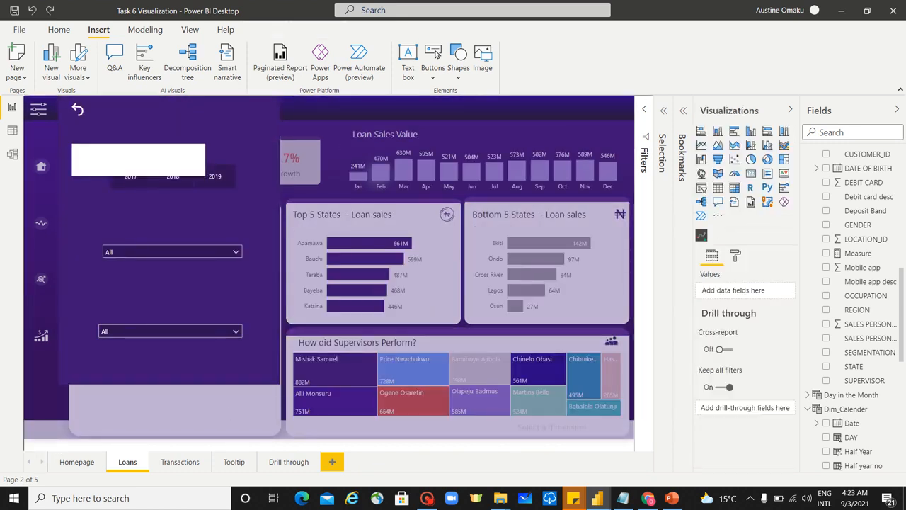
- Resize the text box to a slim strip, place it beside the reset arrow, and enter the title "Filters"
left_click(138, 170)
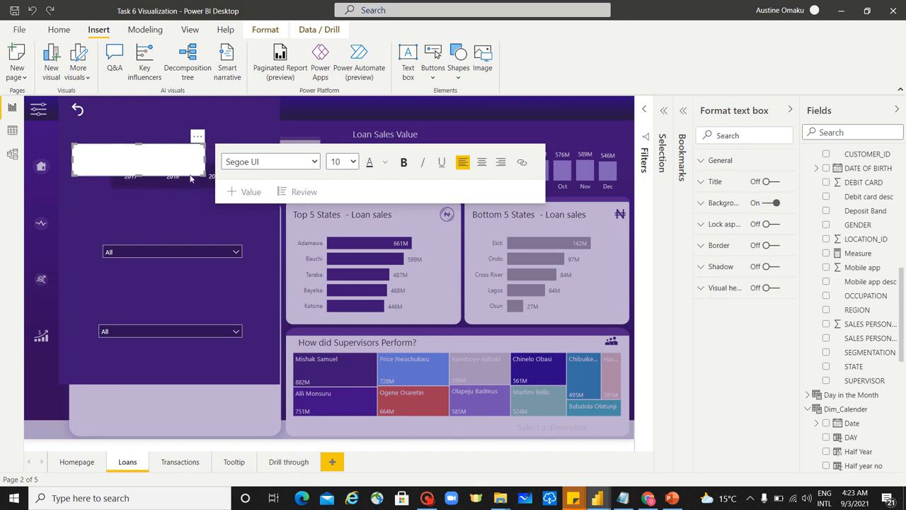
left_click_drag(213, 175, 182, 126)
left_click(225, 127)
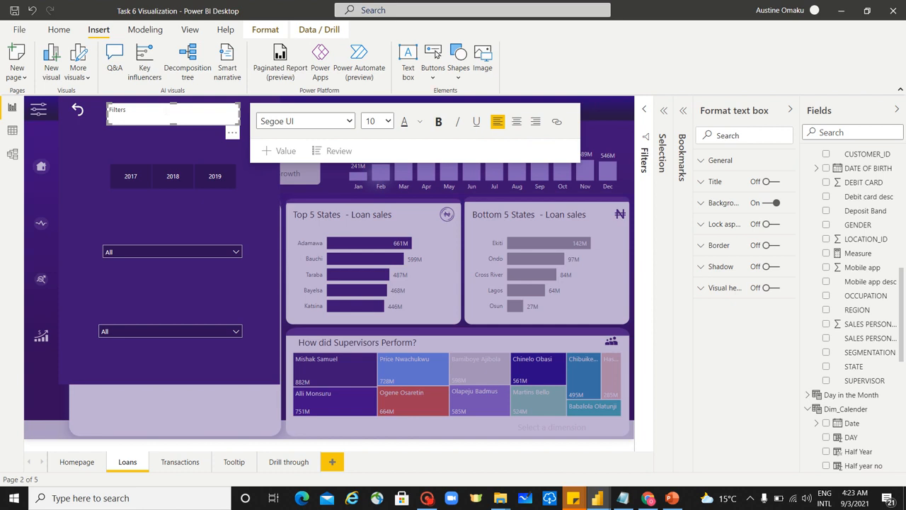
- Format the "Filters" title at font size 14, centered and in white
key("ctrl+a")
left_click(388, 122)
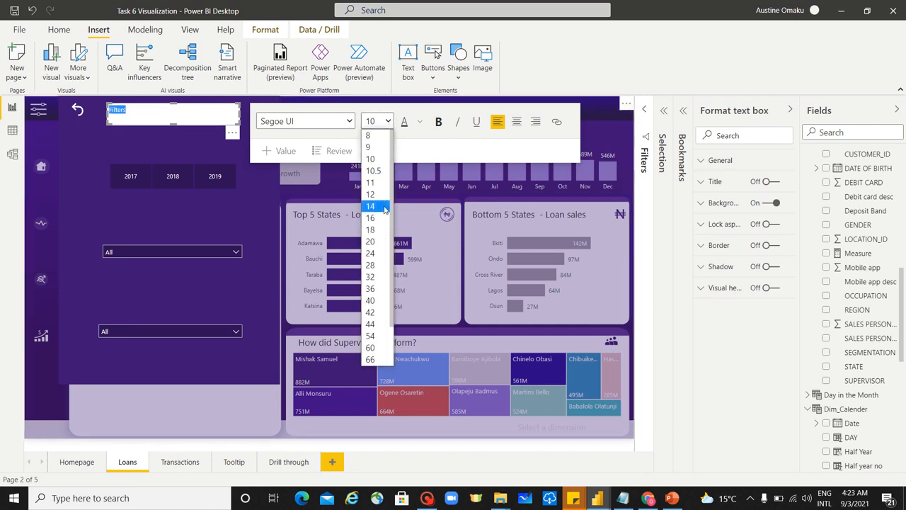
left_click(384, 207)
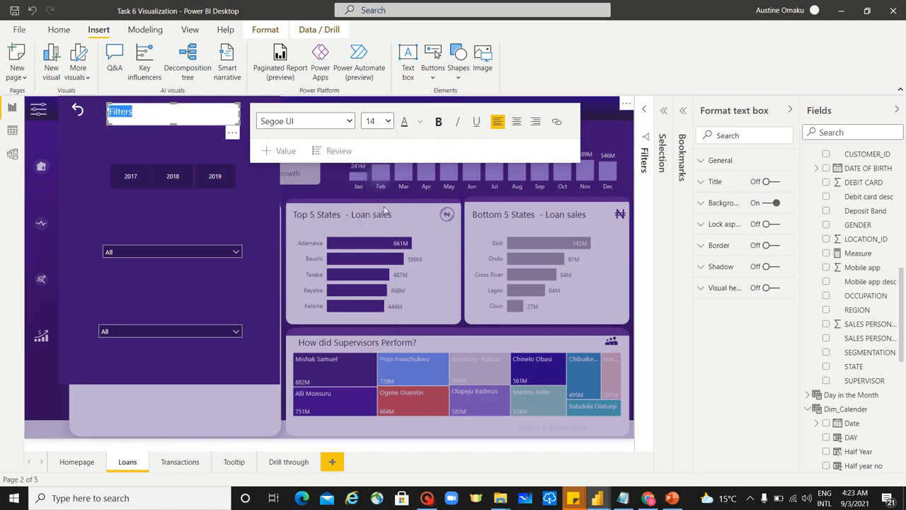
left_click(514, 123)
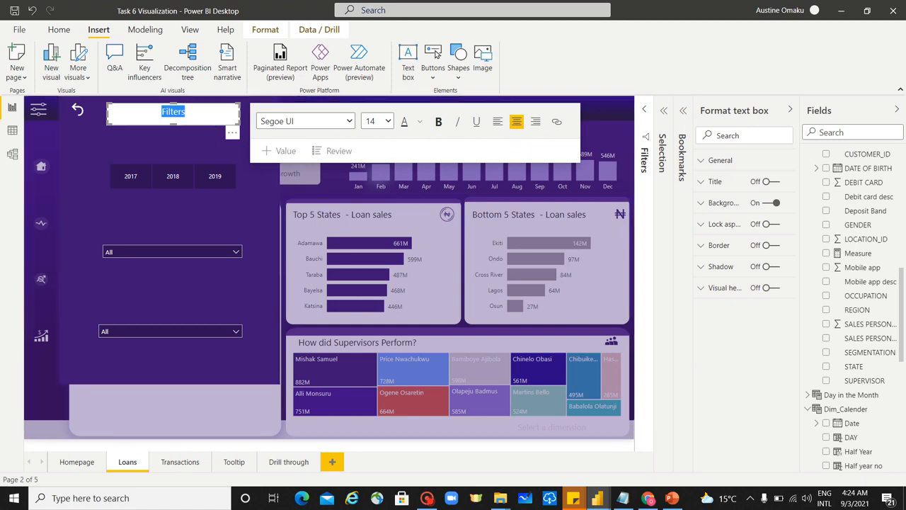
left_click(419, 124)
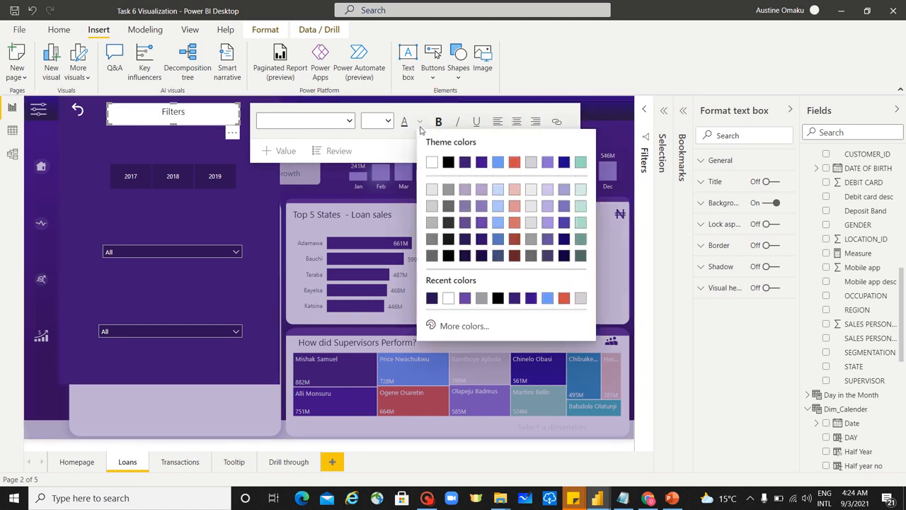
left_click(432, 162)
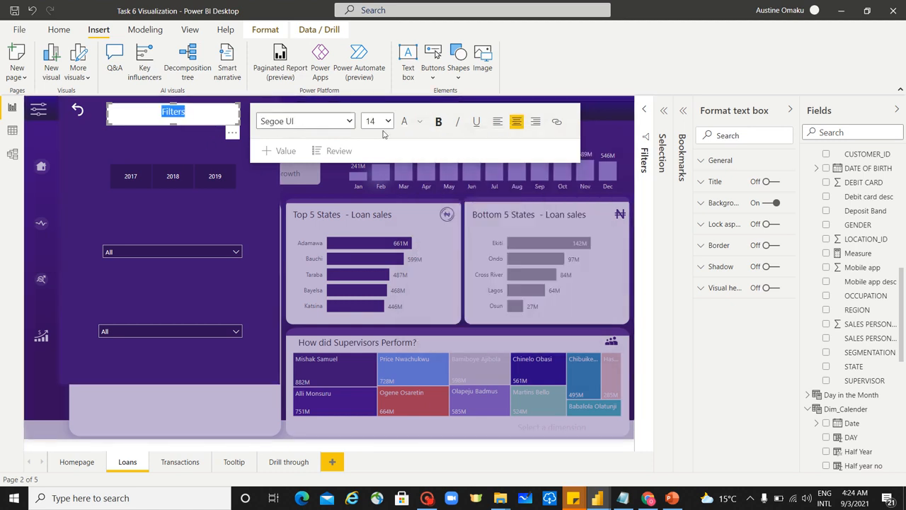
- Turn off the background of the "Filters" text box and deselect everything on the page
left_click(776, 204)
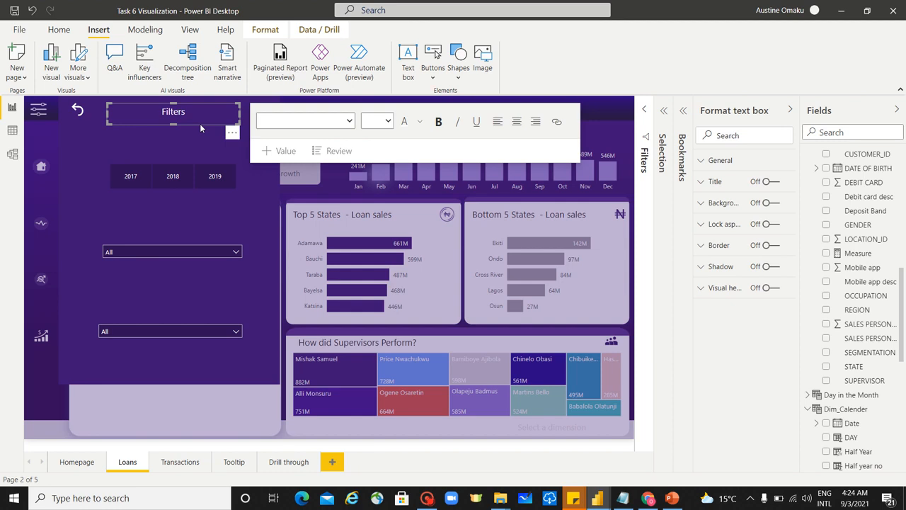
left_click(200, 124)
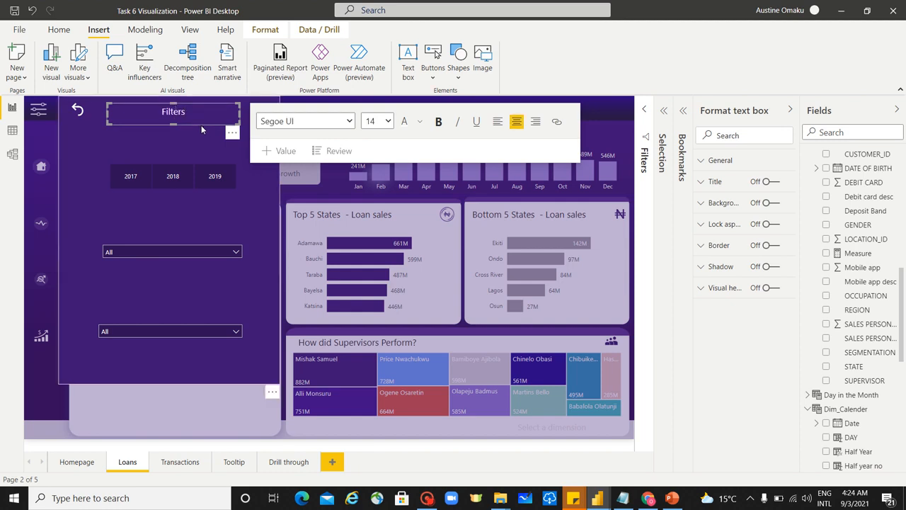
left_click(202, 124)
left_click(193, 136)
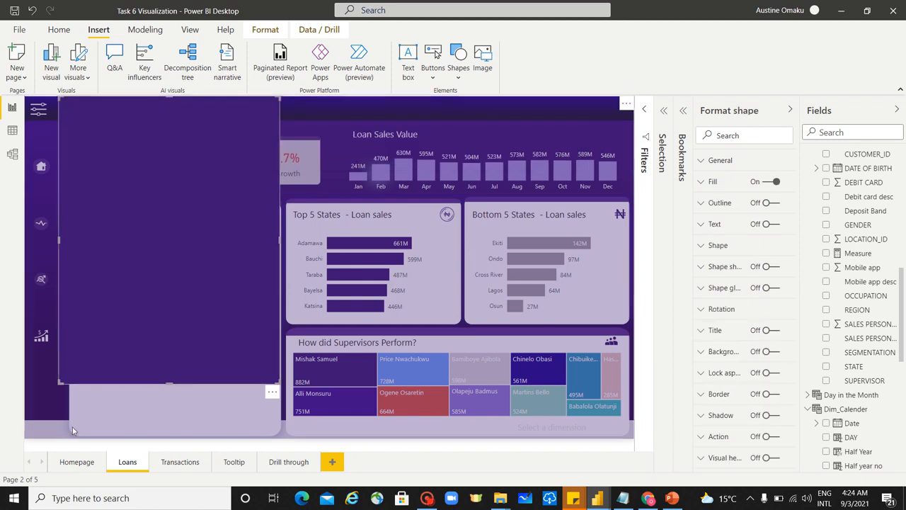
left_click(30, 448)
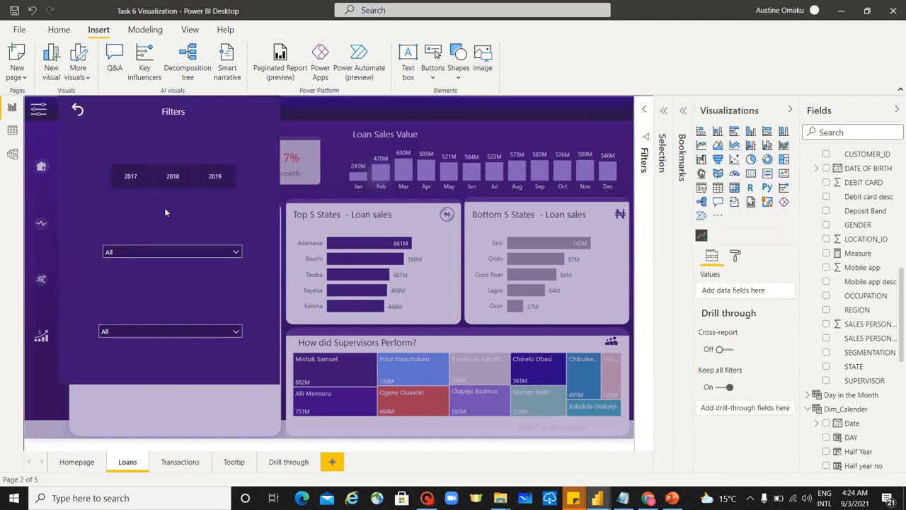
- Paste three copies of the "Filters" text box and place one above each of the three slicers
left_click(169, 146)
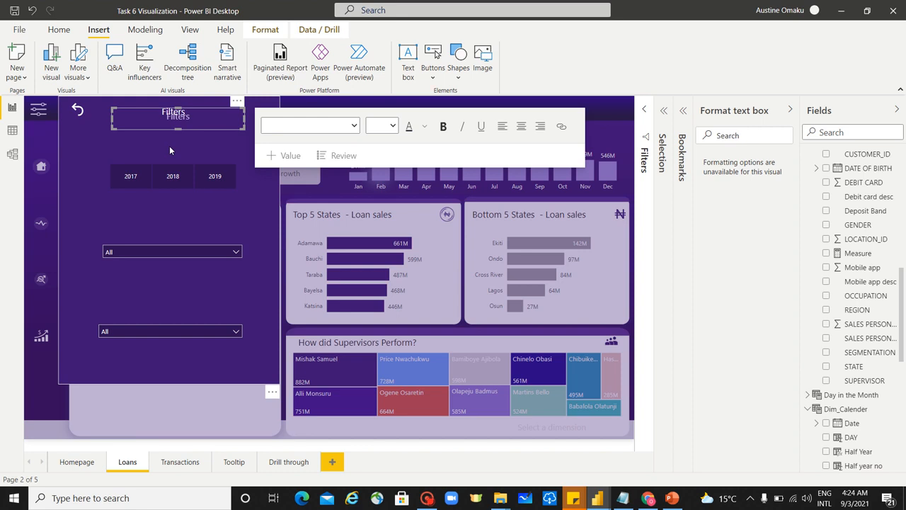
left_click_drag(192, 129, 170, 203)
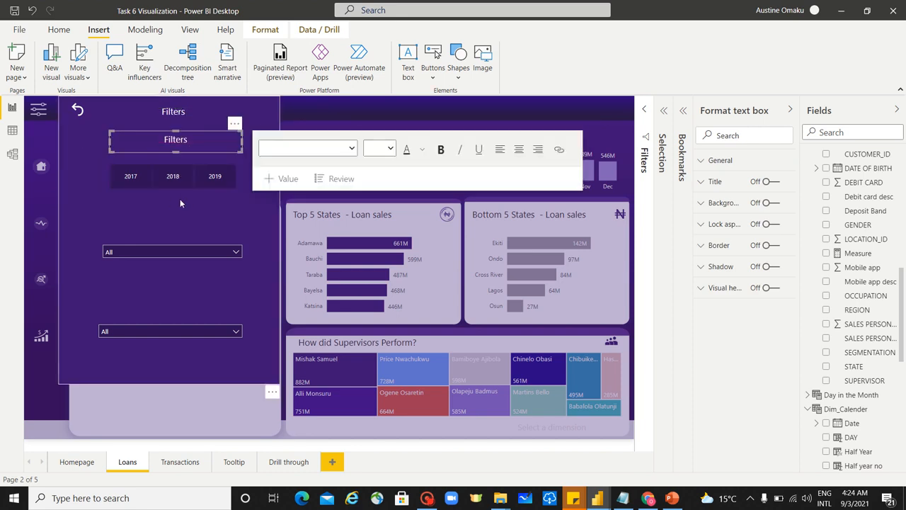
key("ctrl+v")
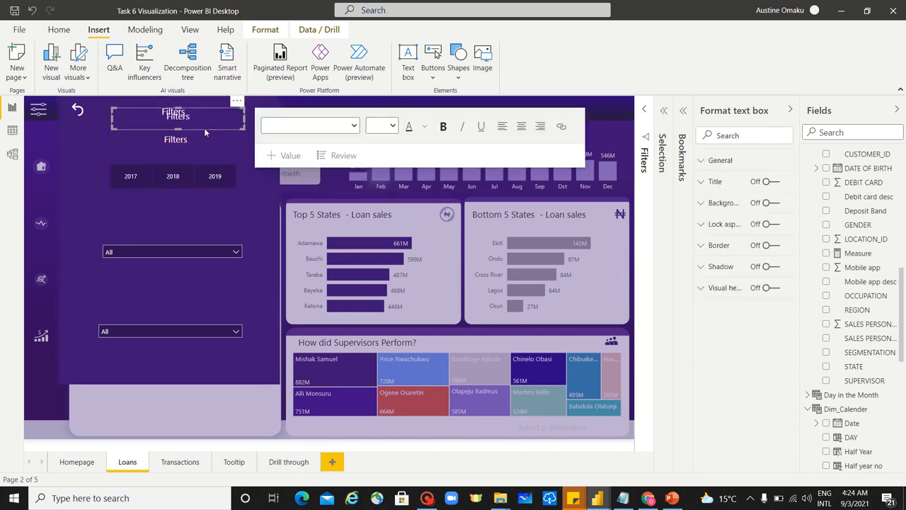
left_click_drag(204, 127, 199, 235)
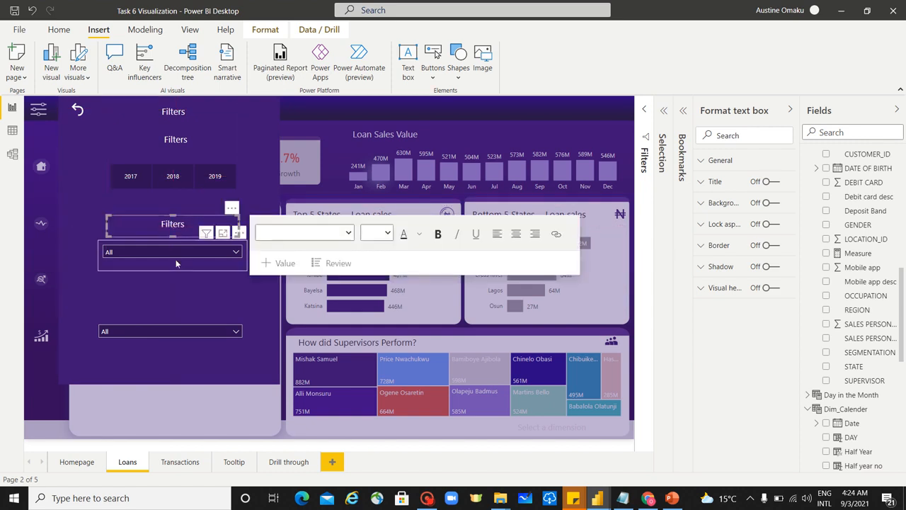
key("ctrl+v")
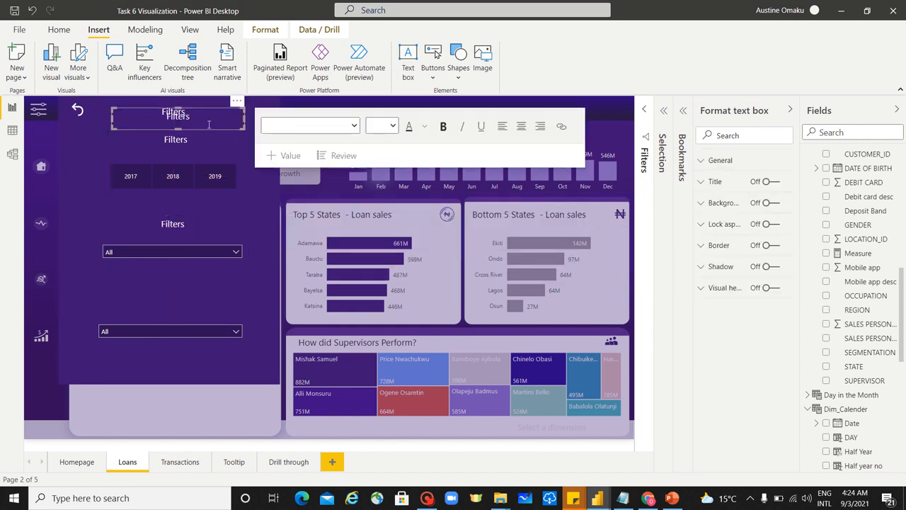
left_click_drag(207, 127, 203, 310)
- Replace the text of the copy above the Year slicer with "Select Year"
left_click(186, 139)
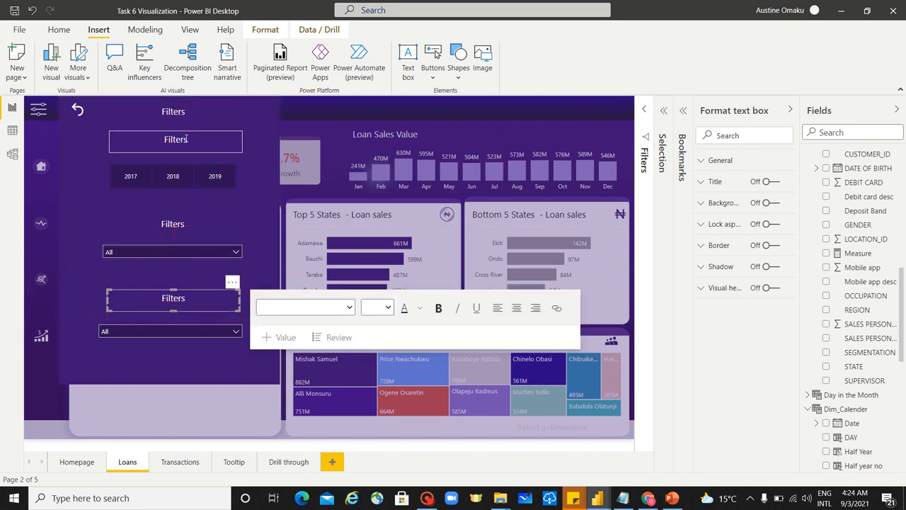
left_click_drag(189, 140, 160, 139)
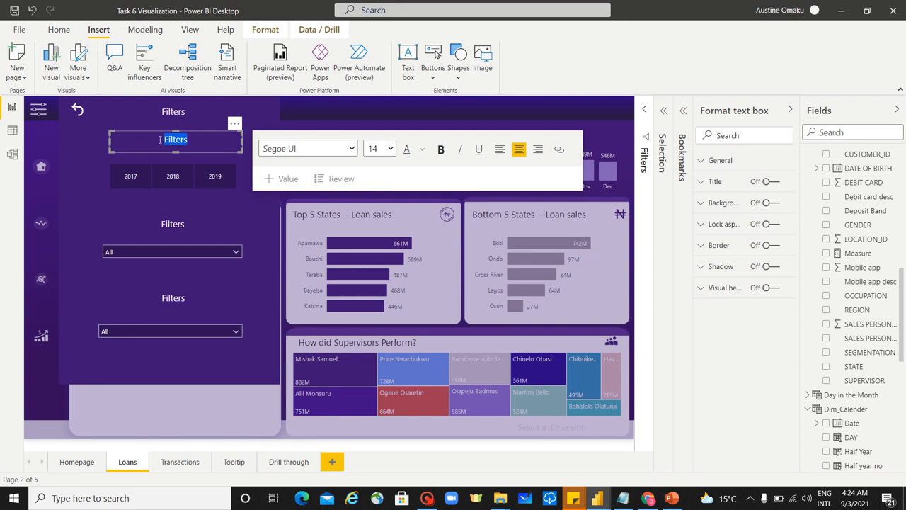
type("Select ")
type("Date")
key("ctrl+a")
key("Right")
key("BackSpace")
key("BackSpace")
key("BackSpace")
key("BackSpace")
key("BackSpace")
type("Year")
- Set the font size of the "Select Year" label to 12
key("ctrl+a")
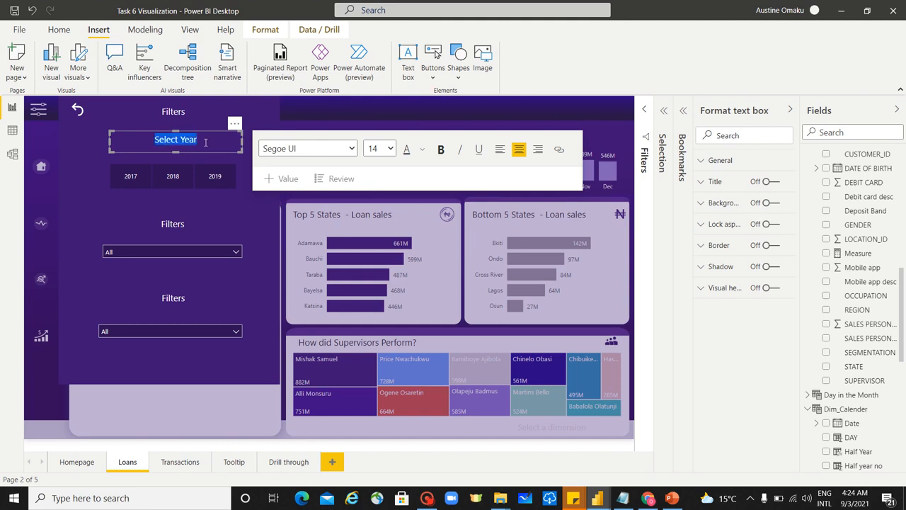
left_click(386, 150)
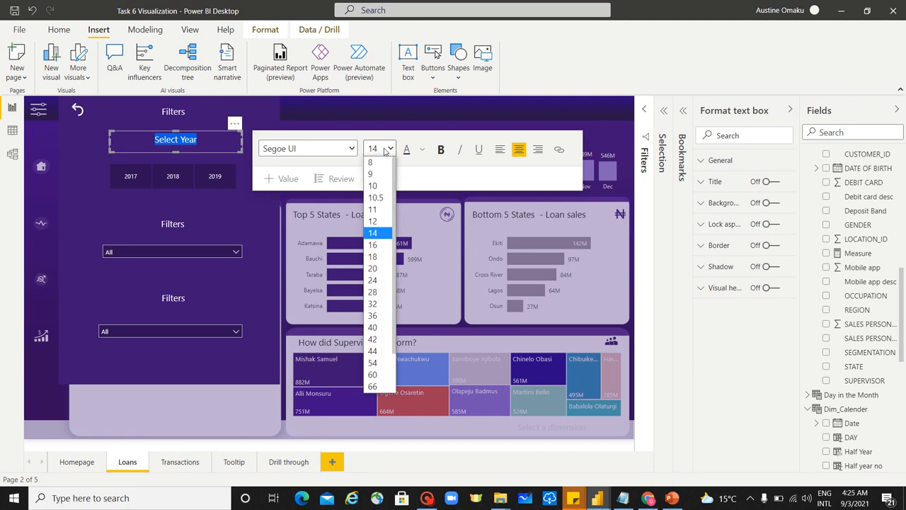
left_click(373, 221)
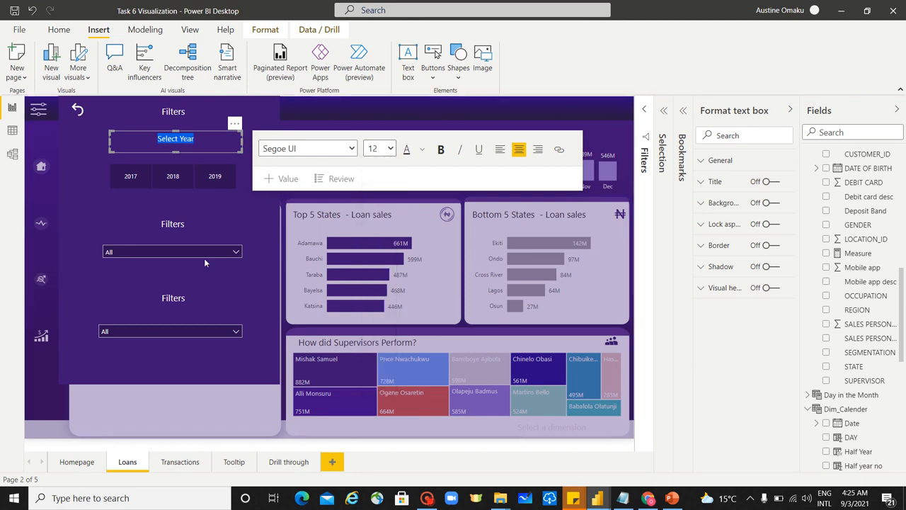
- Set the label above the Region slicer to font size 12 and change its text to "Select Region"
left_click(184, 225)
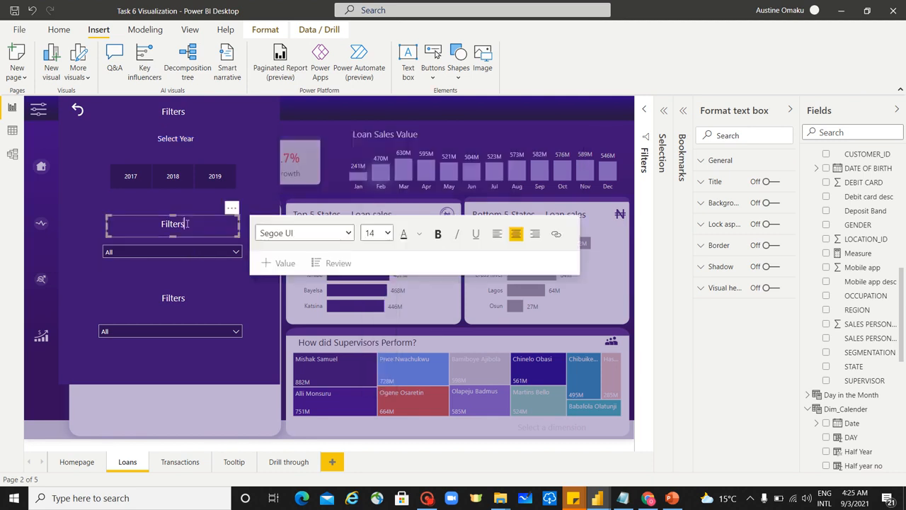
double_click(188, 223)
left_click(375, 232)
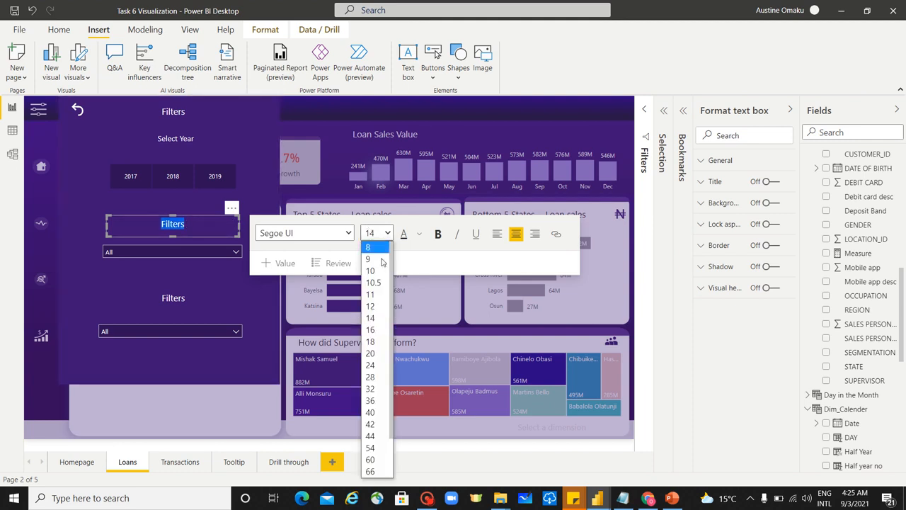
left_click(371, 306)
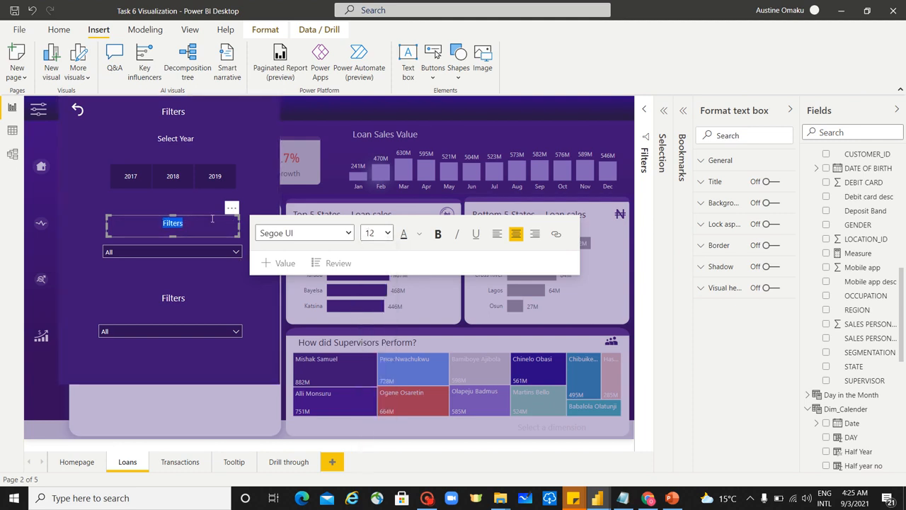
type("Select Region")
- Change the text of the label above the Segmentation slicer to "Select Segment" and set its font size to 12
left_click(183, 298)
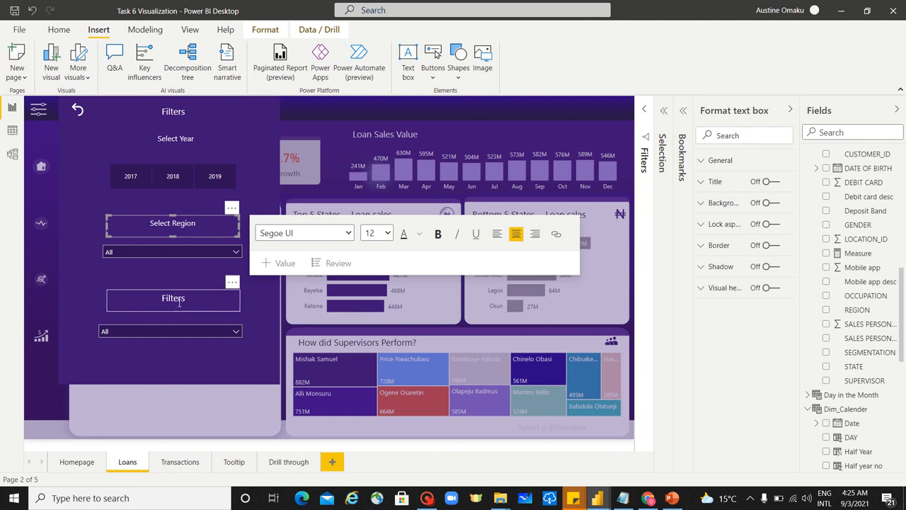
double_click(184, 298)
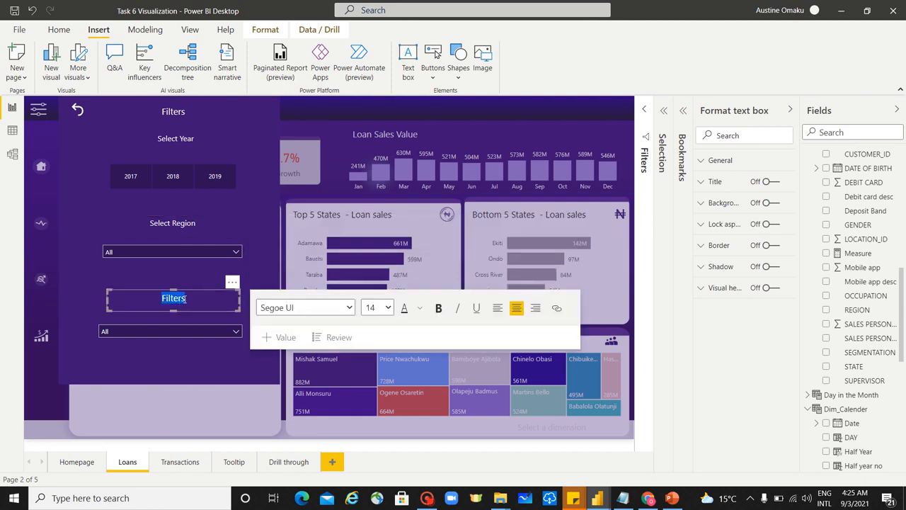
type("Select Segment")
triple_click(183, 299)
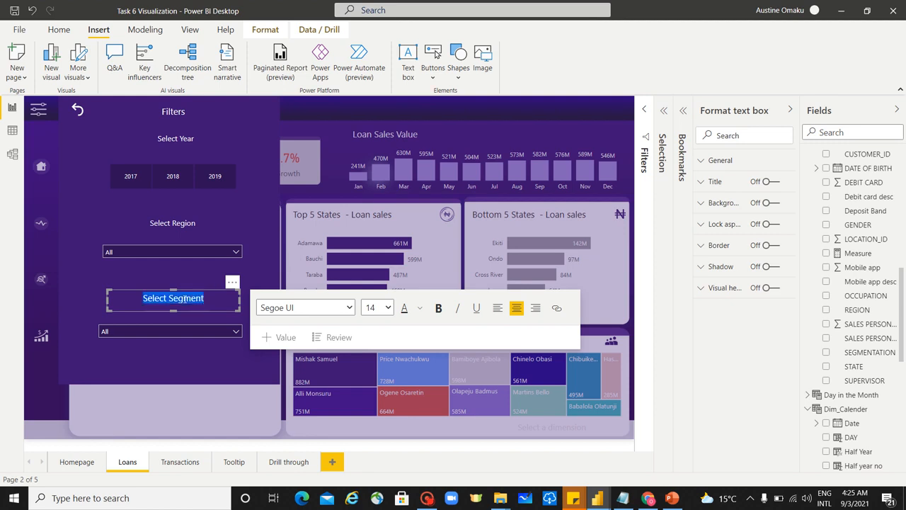
left_click(388, 307)
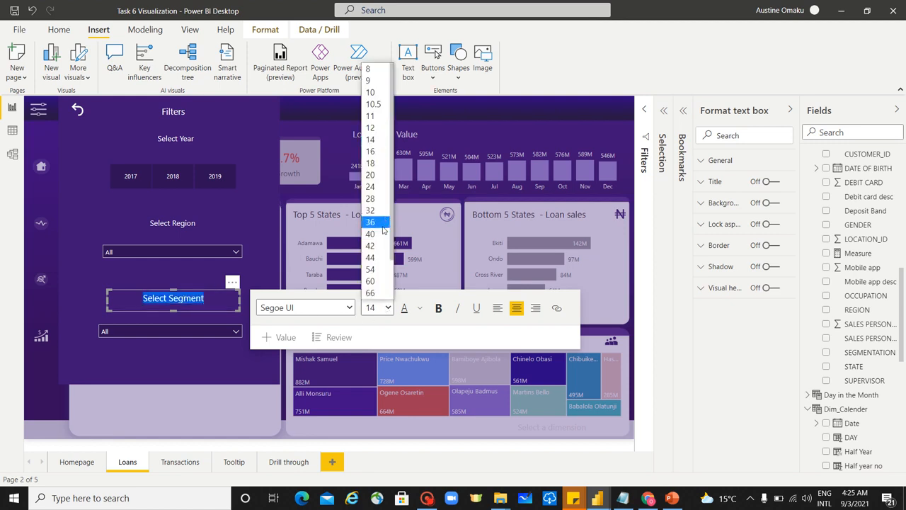
left_click(374, 130)
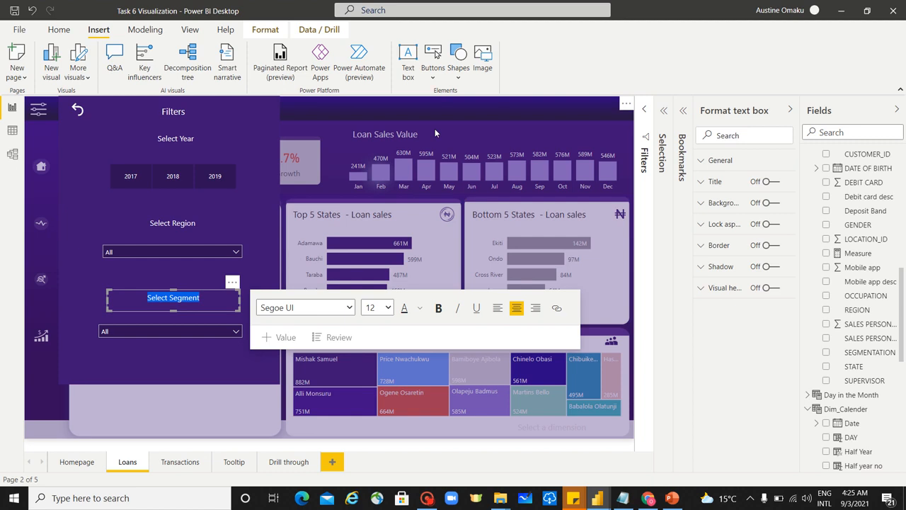
left_click(591, 454)
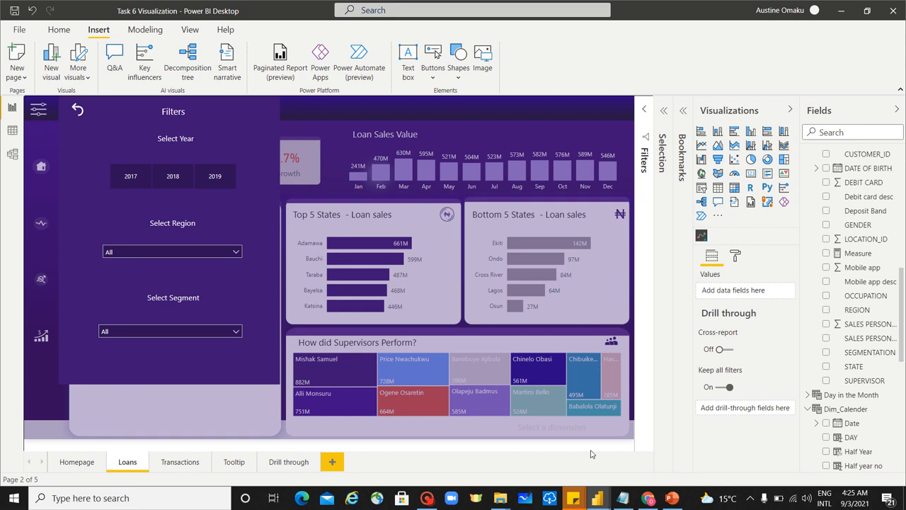
- Show the Selection pane and identify the layers of the overlay, the "Select Segment" label and the filter panel background
left_click(665, 113)
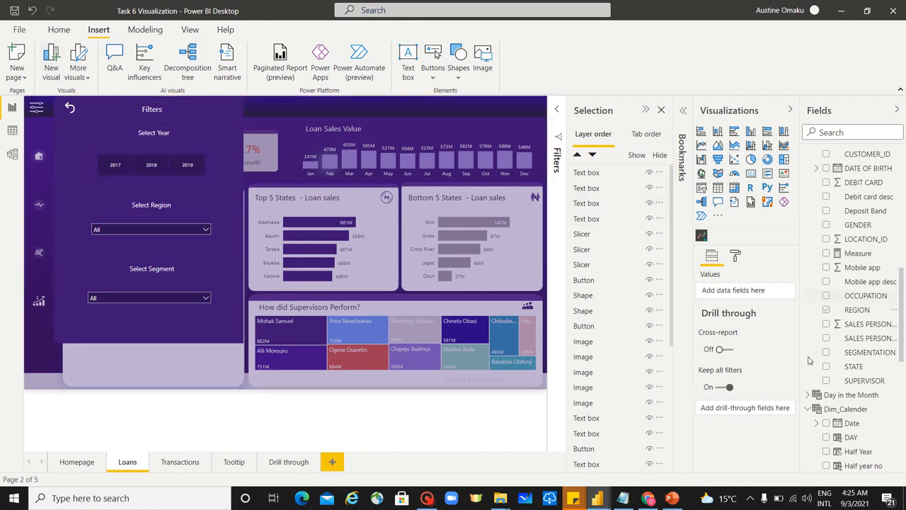
left_click(538, 388)
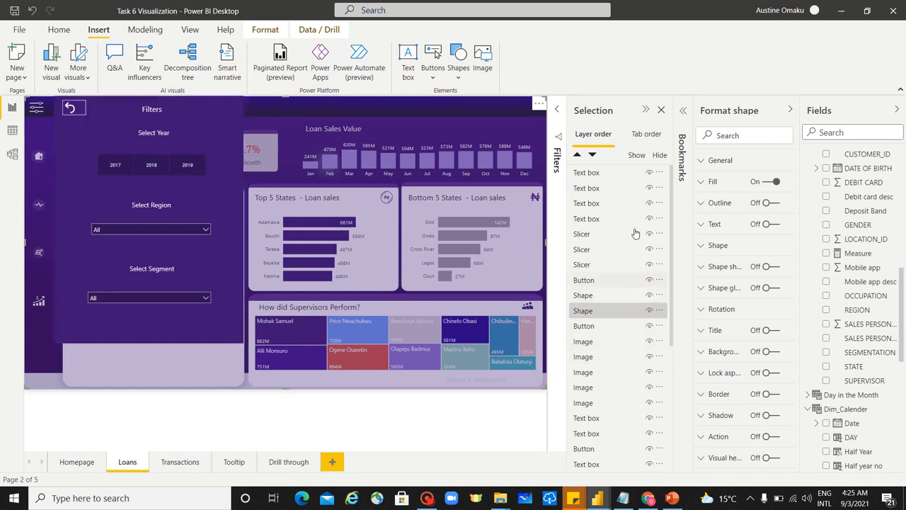
left_click(606, 176)
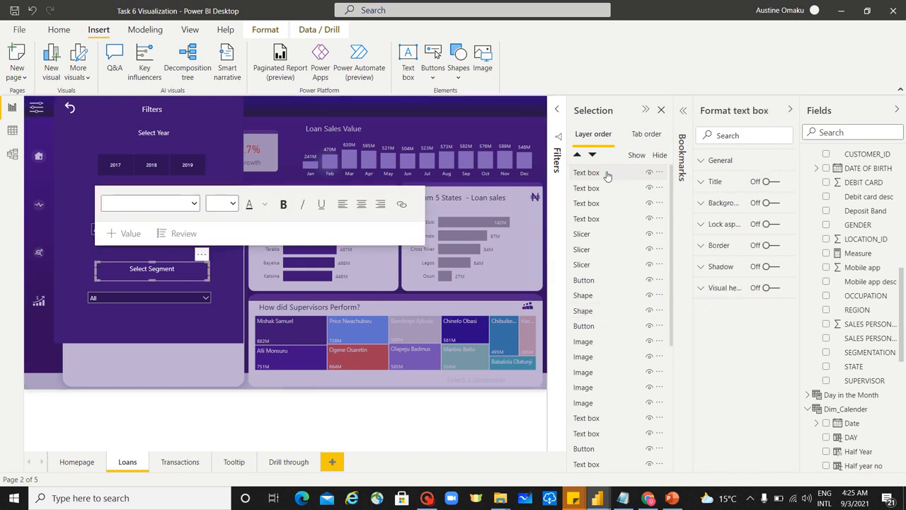
left_click(589, 296)
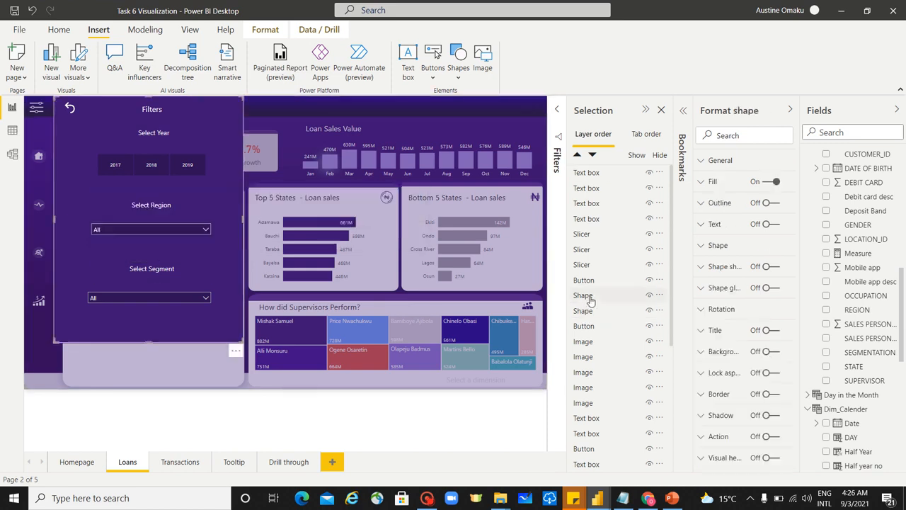
left_click(594, 312)
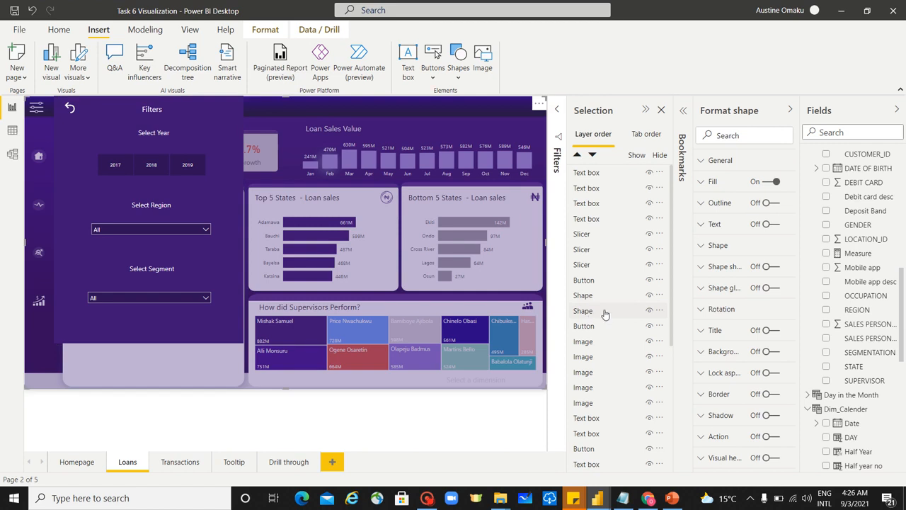
left_click(611, 295, "ctrl")
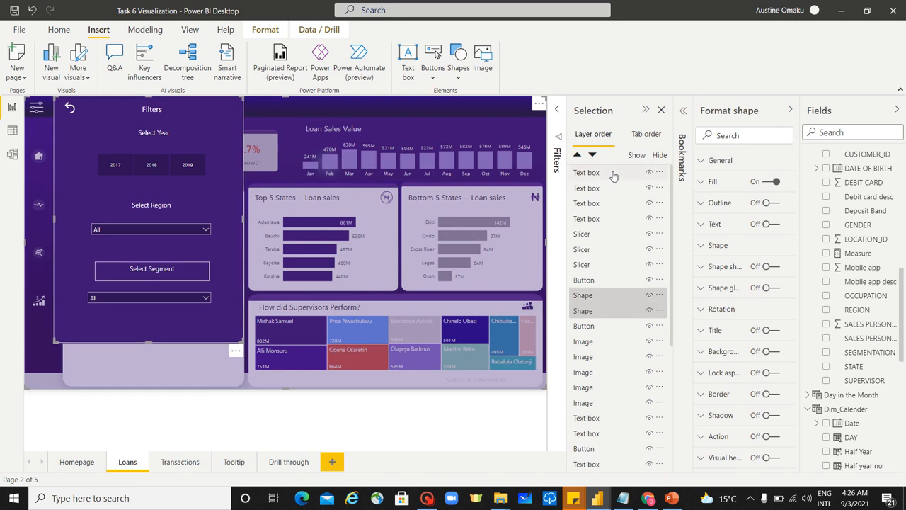
left_click(613, 173, "ctrl")
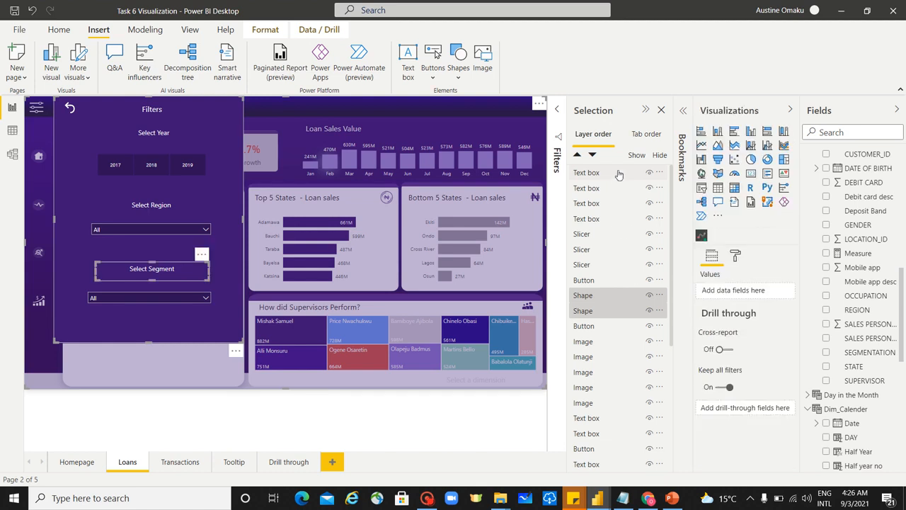
key("ctrl+a")
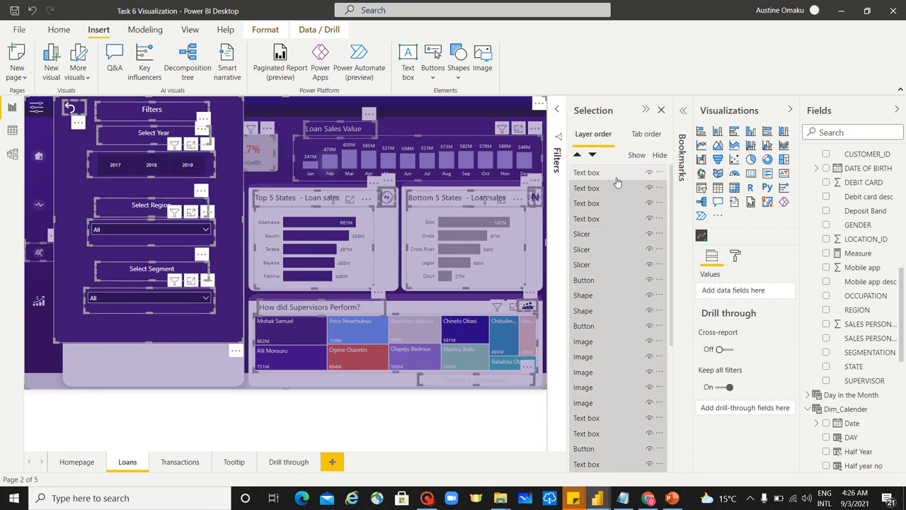
left_click(508, 431)
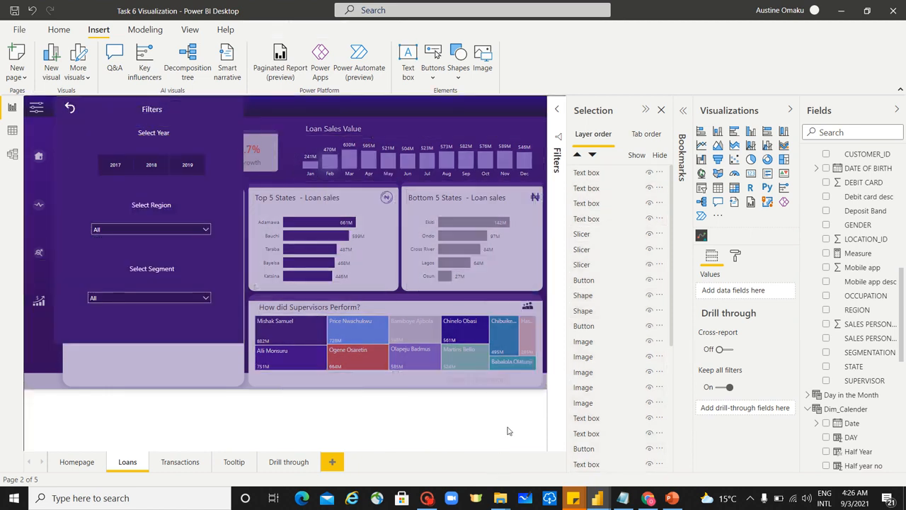
- Group all filter panel elements, from the topmost text box down to the overlay shape
left_click(603, 311)
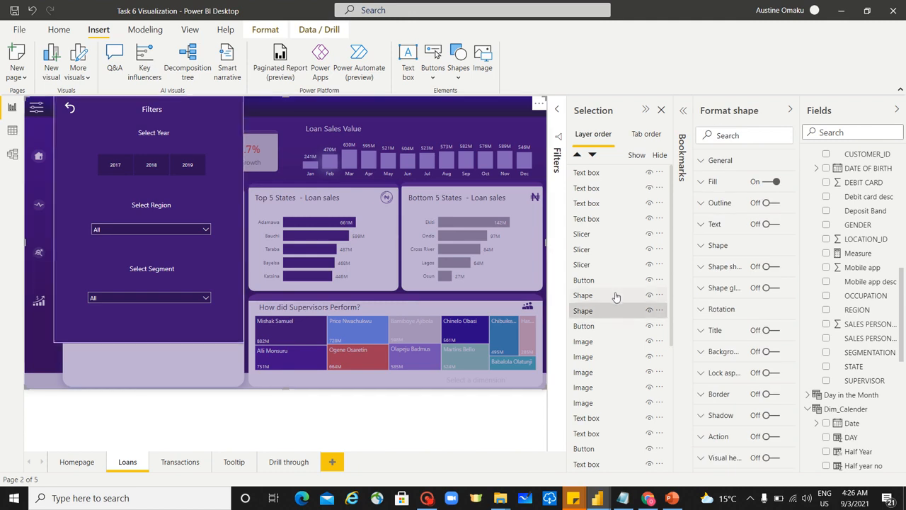
left_click(614, 295, "ctrl")
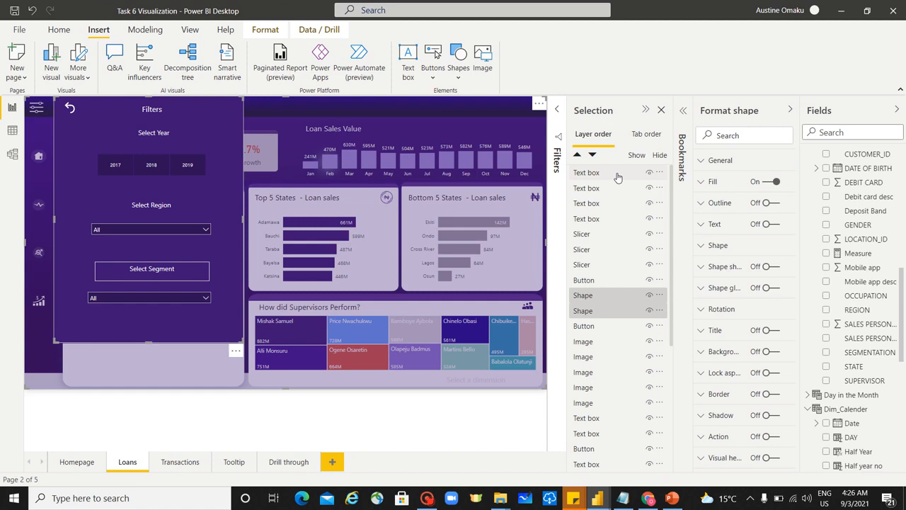
left_click(618, 173, "shift")
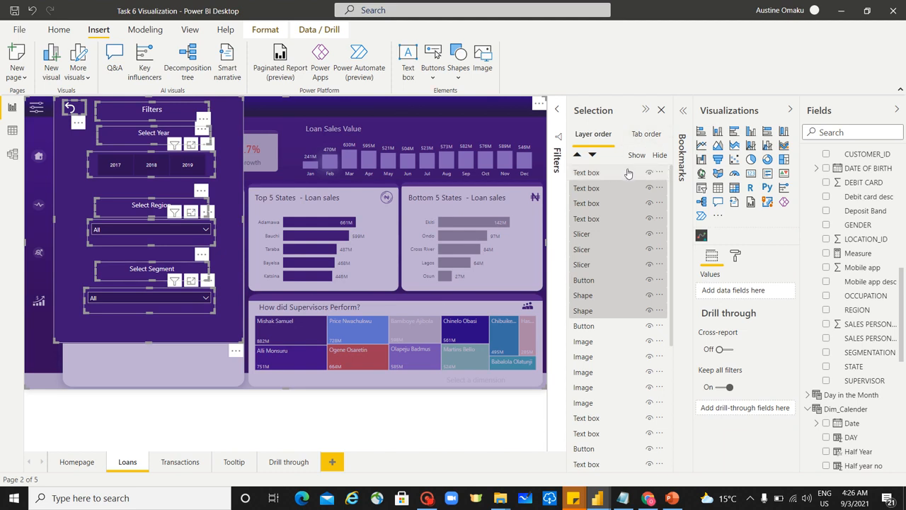
right_click(628, 173)
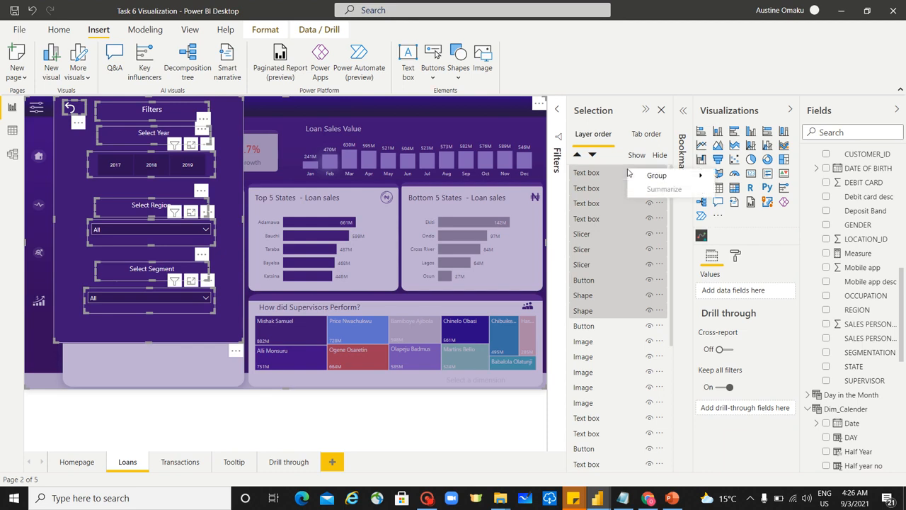
mouse_move(669, 177)
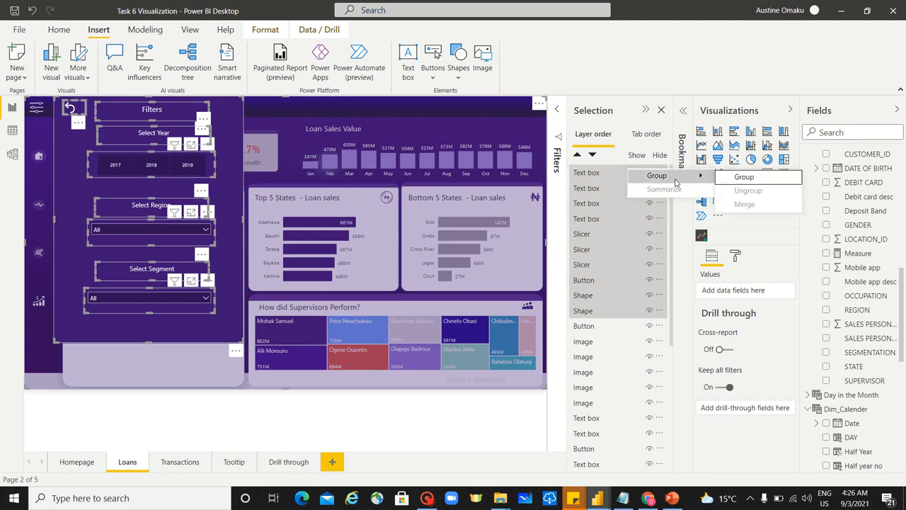
left_click(750, 178)
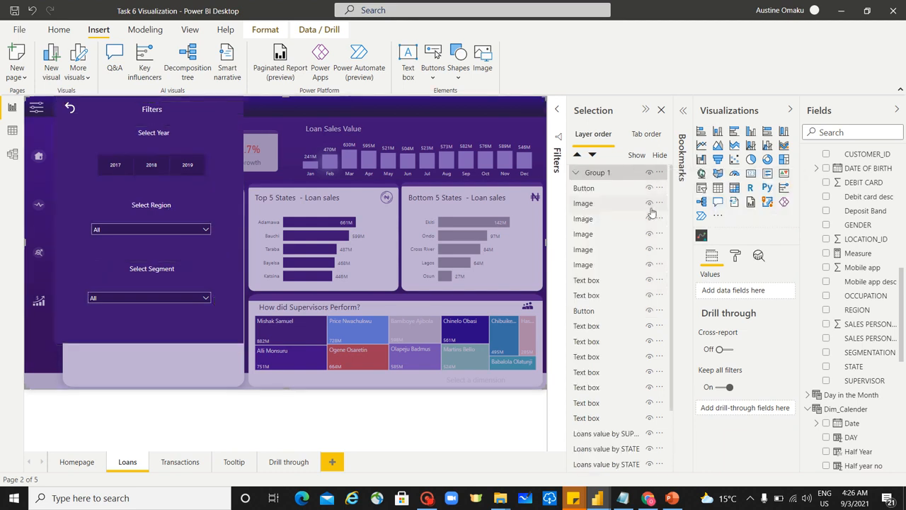
- Rename the new group "Filters" and hide it on the page
double_click(613, 172)
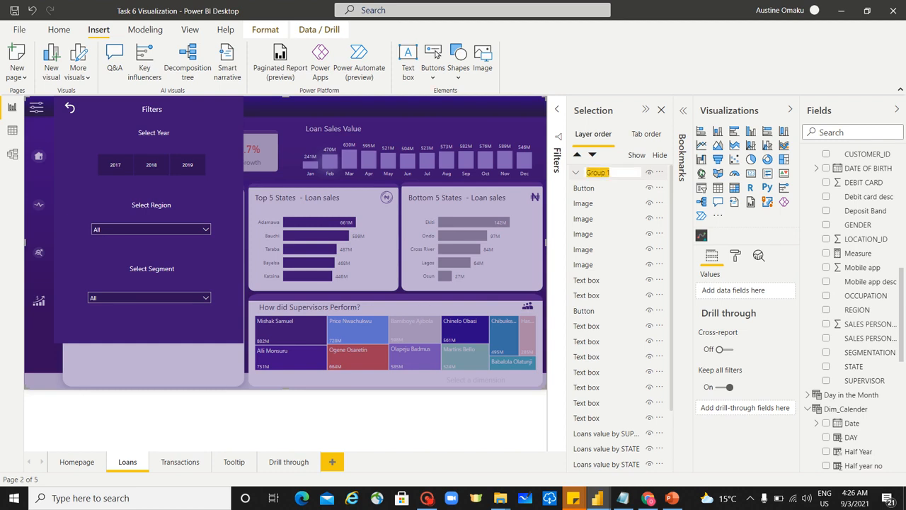
type("Filters")
key("Return")
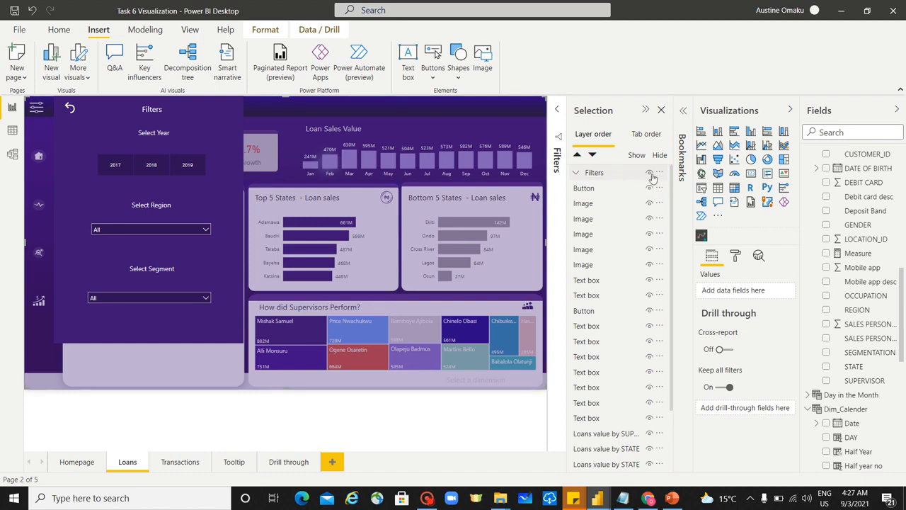
left_click(650, 173)
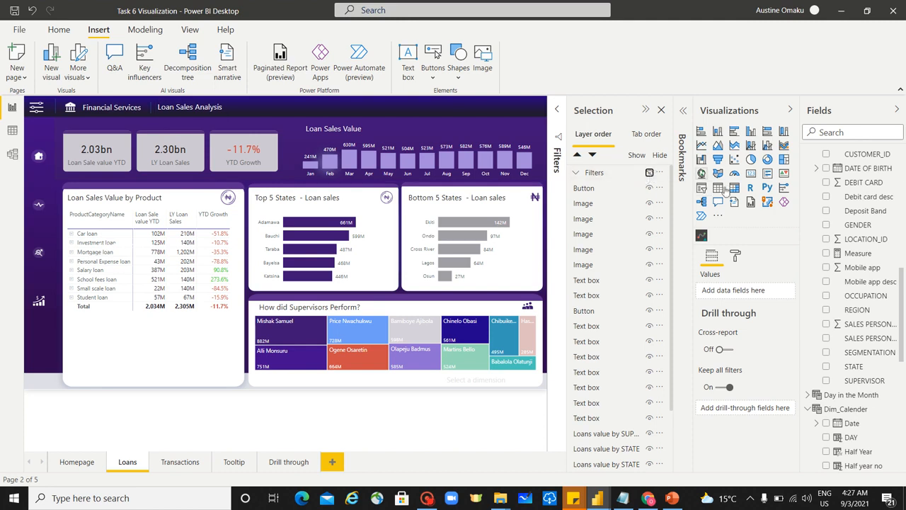
- Insert a blank button and place it over the filter icon in the page header
left_click(431, 79)
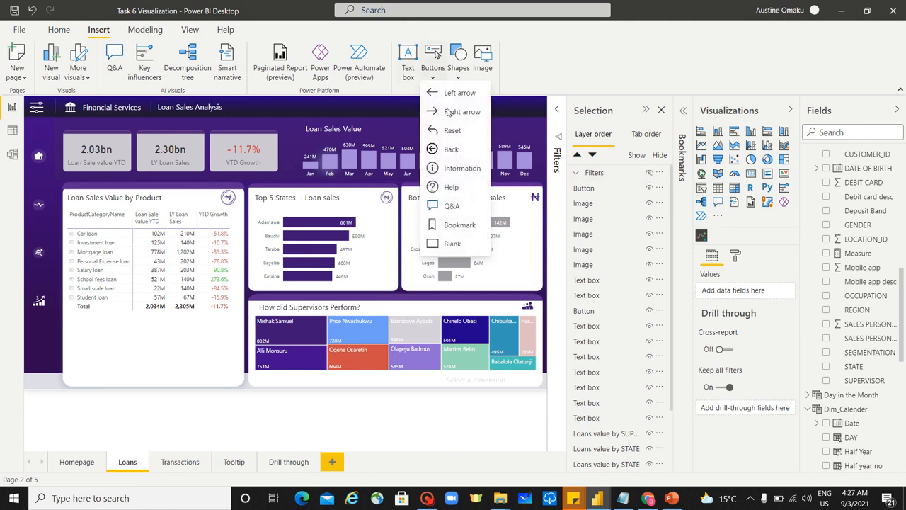
left_click(450, 249)
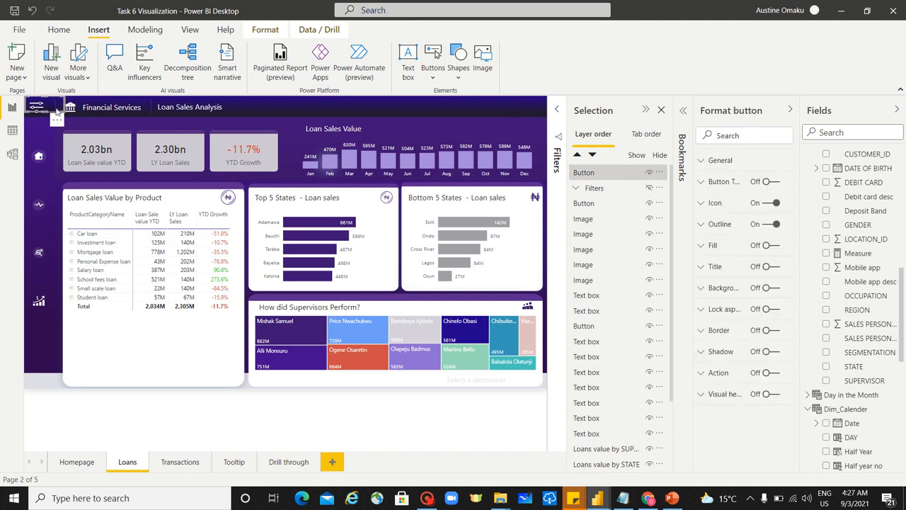
left_click_drag(62, 111, 47, 115)
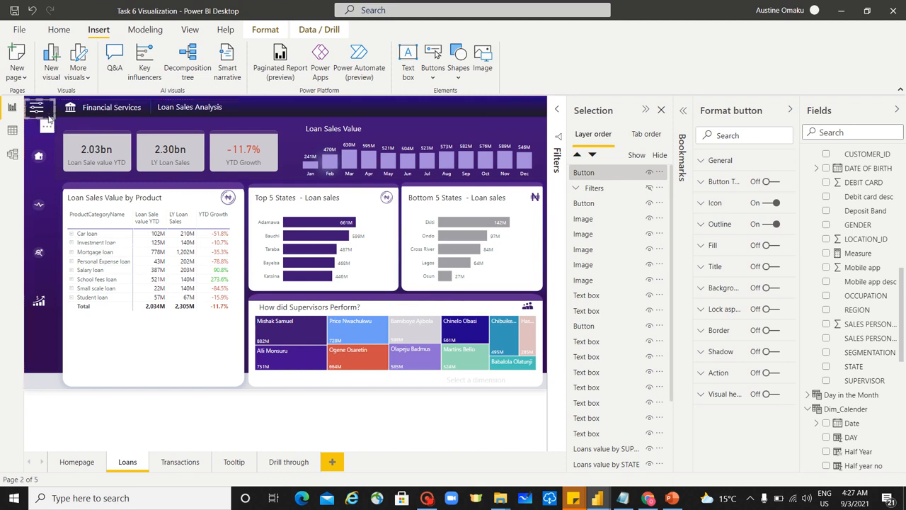
- Turn off the outline and the icon of the blank button over the filter icon
left_click(771, 224)
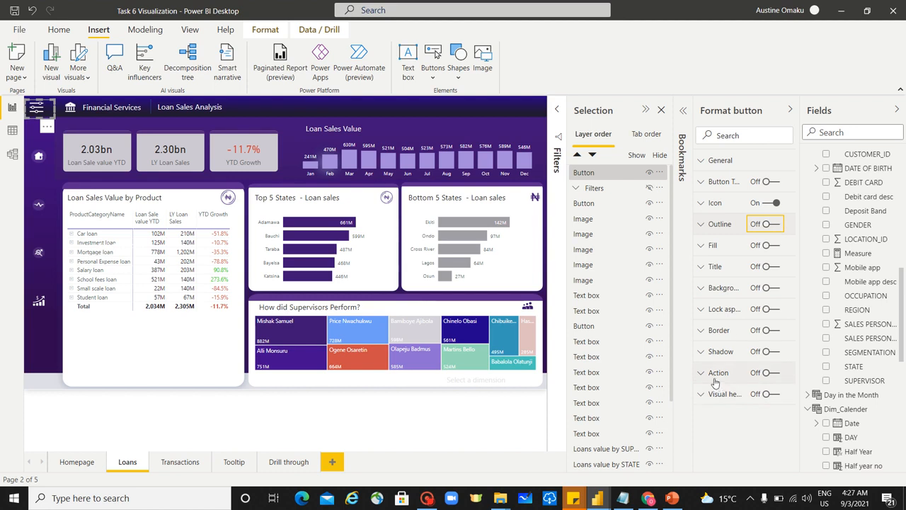
left_click(50, 378)
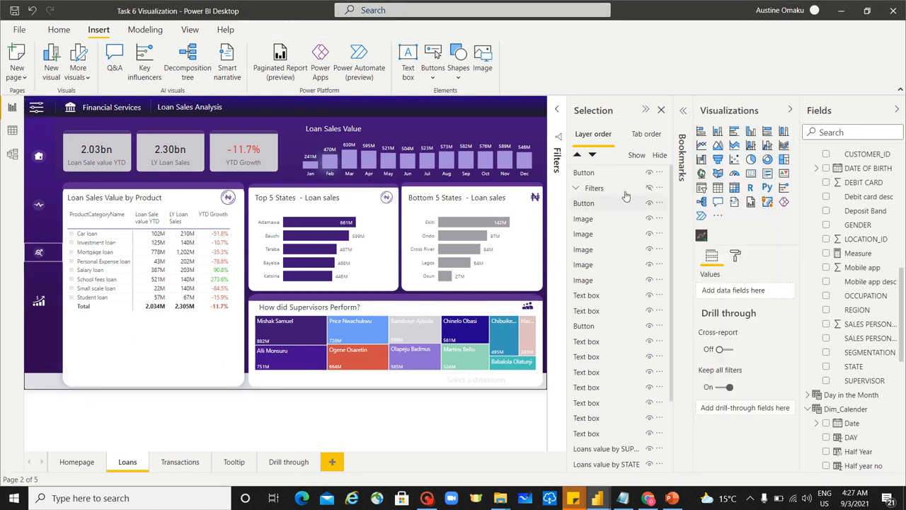
left_click(53, 112)
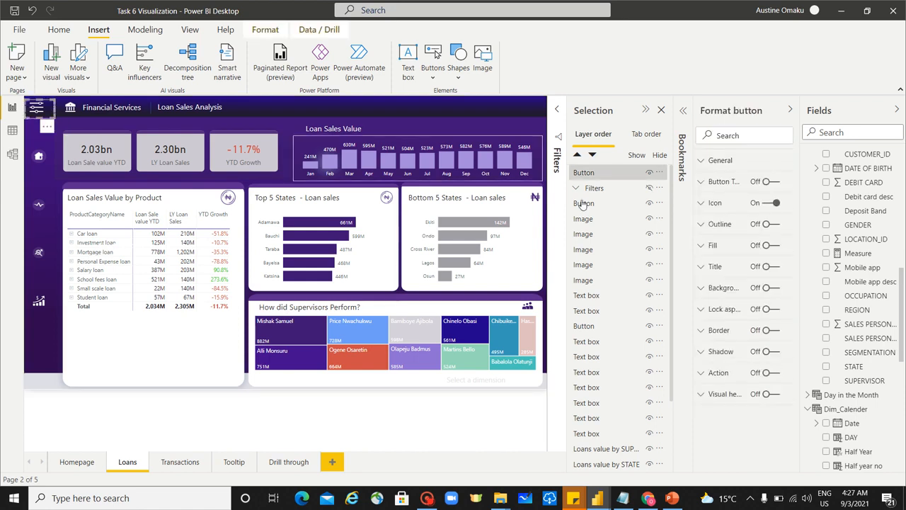
left_click(774, 204)
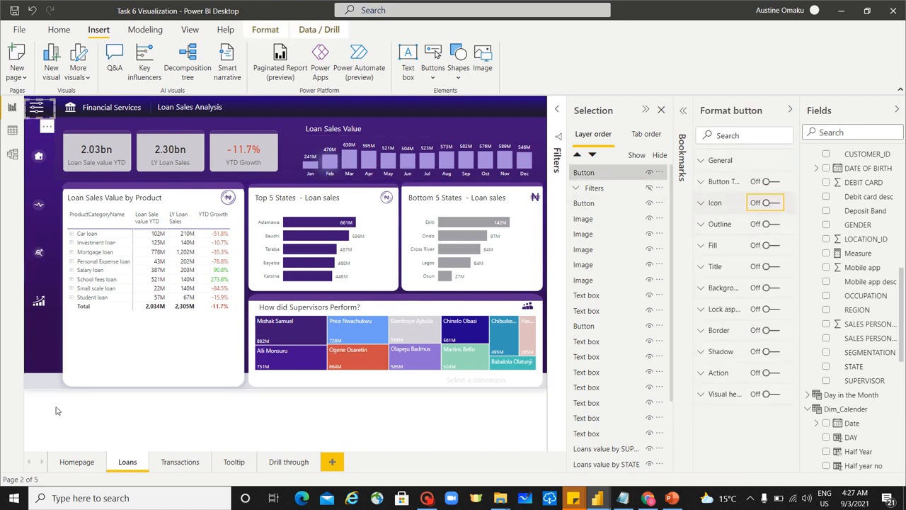
left_click(85, 414)
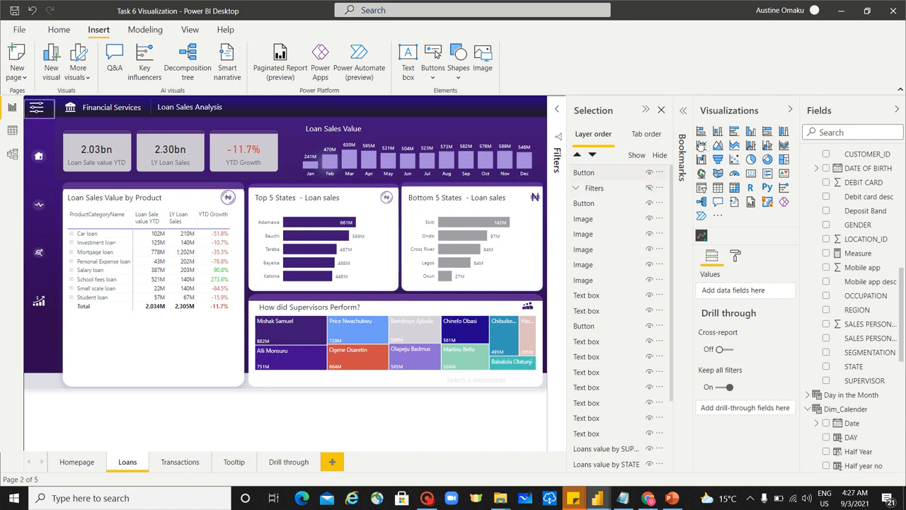
- Add a bookmark named "Filteroff" that captures the page with the Filters group hidden
left_click(683, 114)
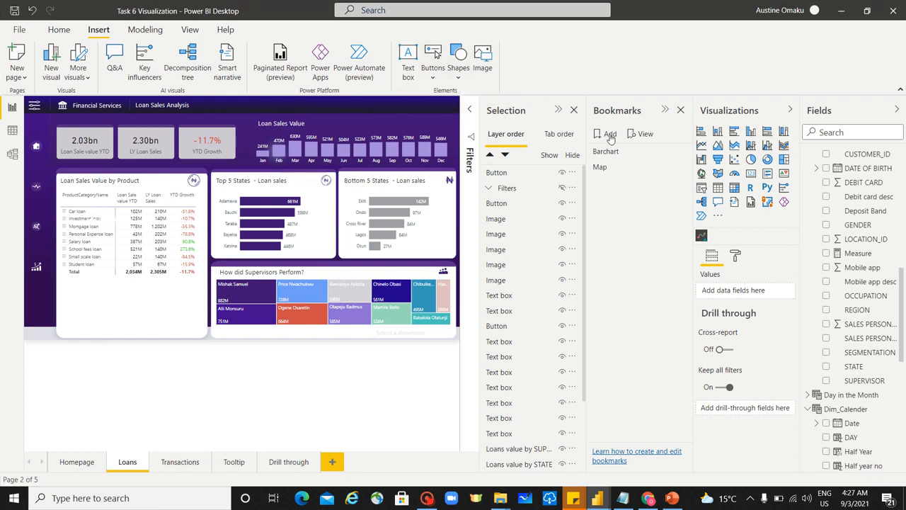
left_click(609, 134)
double_click(623, 183)
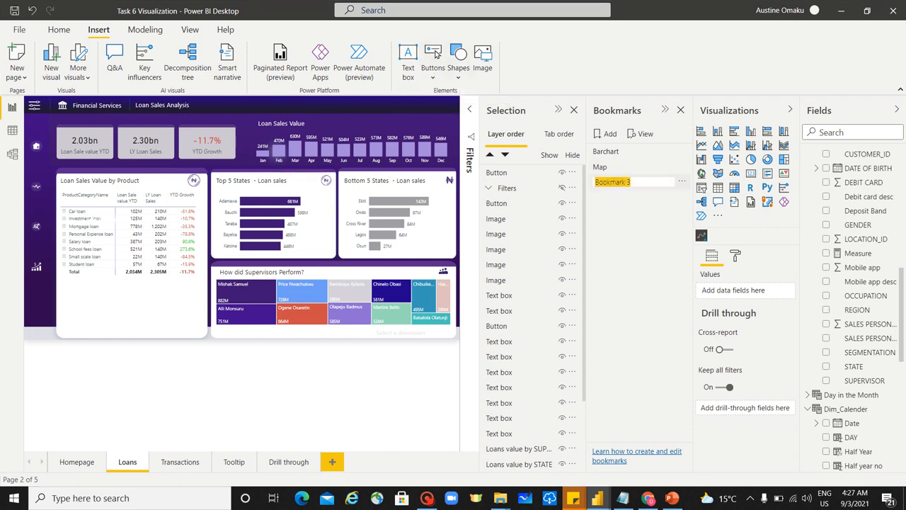
type("Filtero")
type("ff")
key("Return")
left_click(641, 187)
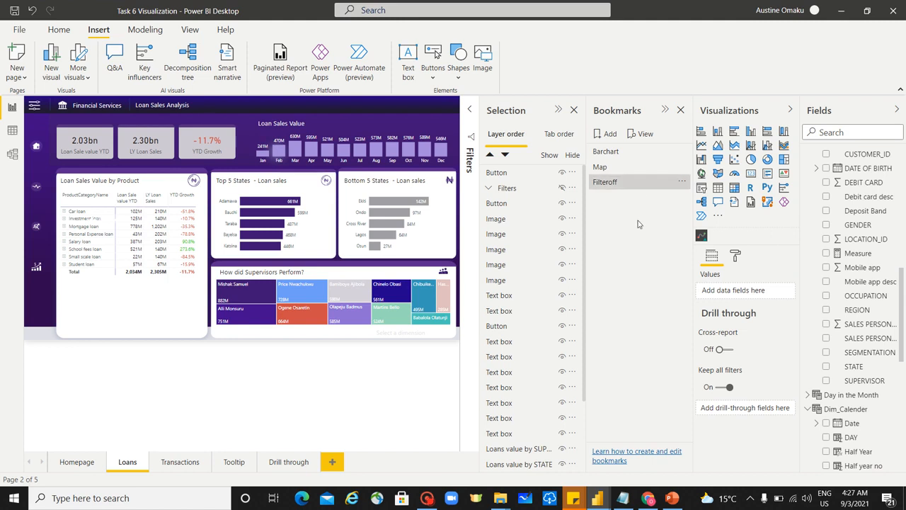
- Show the Filters group and capture the page in a new bookmark named "Filter"
left_click(562, 188)
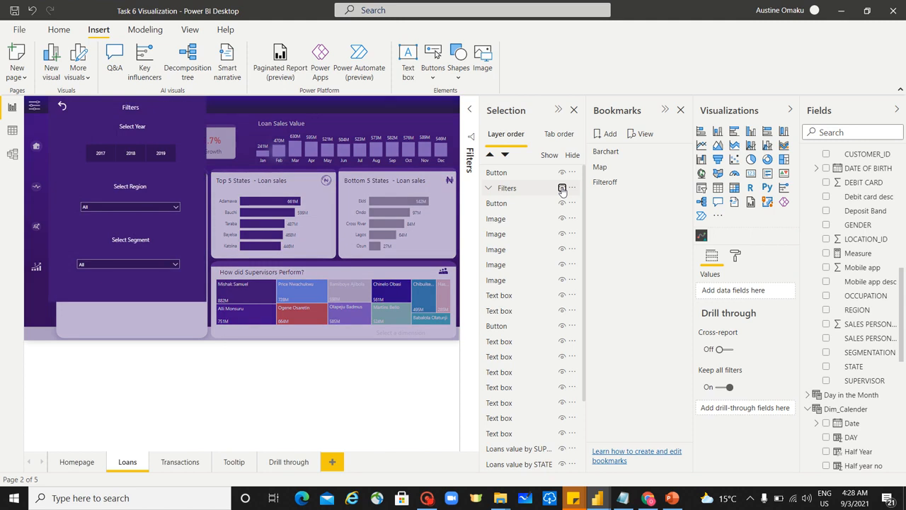
left_click(612, 134)
double_click(631, 199)
type("Filter")
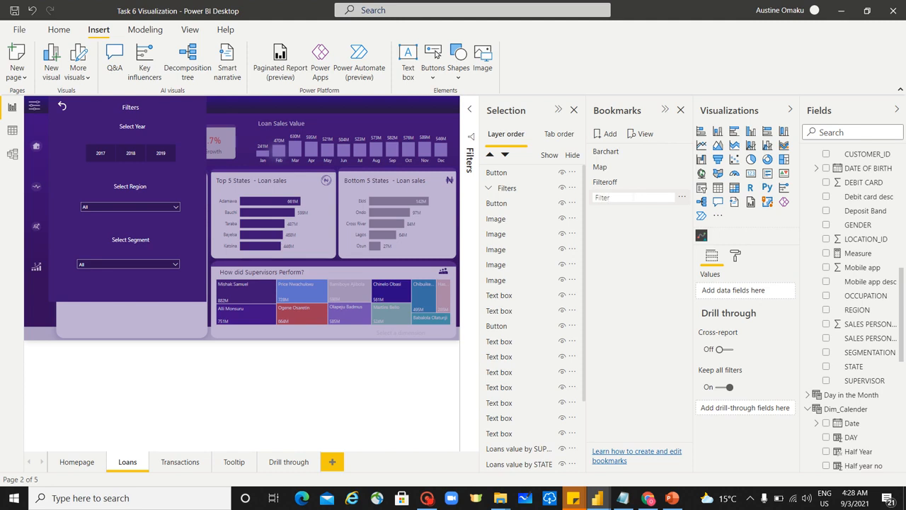
key("Return")
left_click(633, 199)
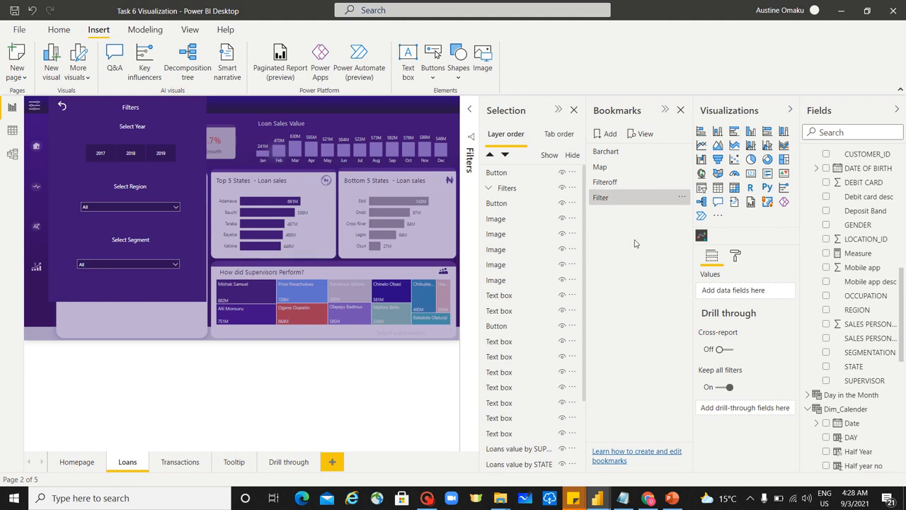
left_click(615, 183)
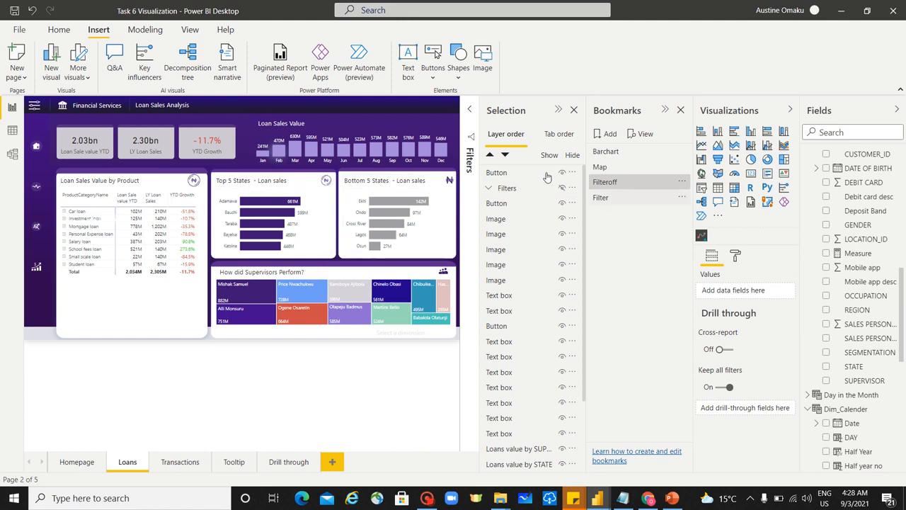
left_click(607, 199)
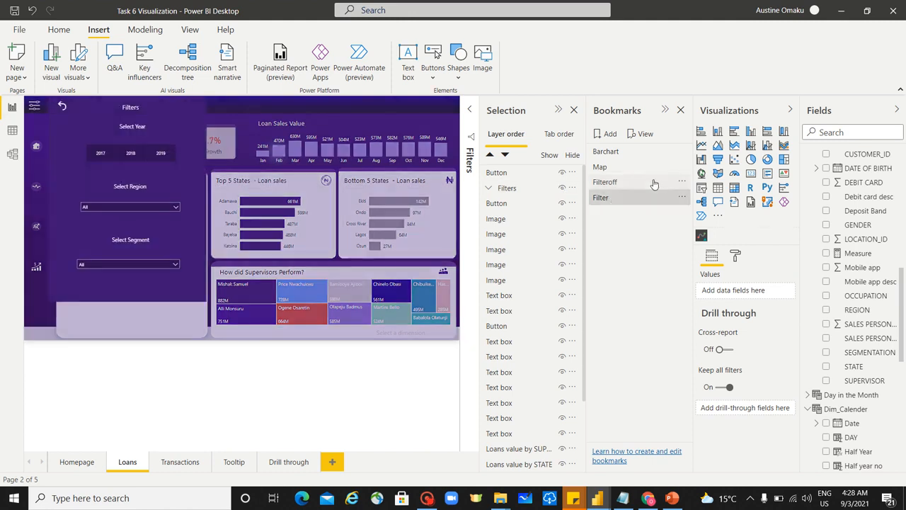
- Select the back arrow button in the filter panel and rename the "Filteroff" bookmark as "Back"
left_click(62, 108)
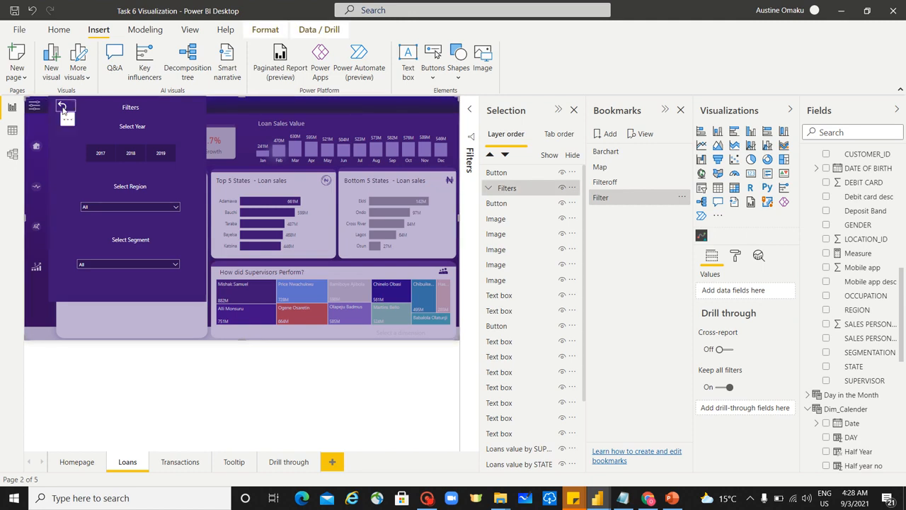
left_click(62, 108)
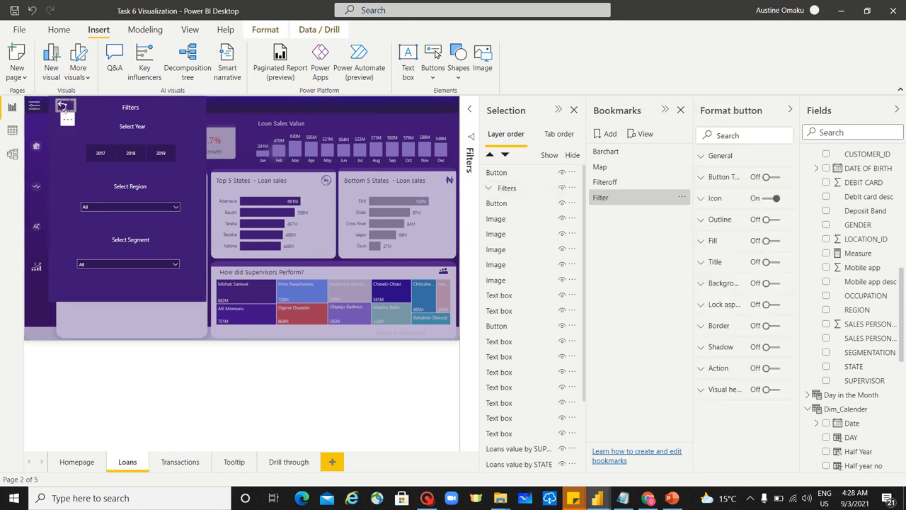
left_click(610, 183)
double_click(611, 183)
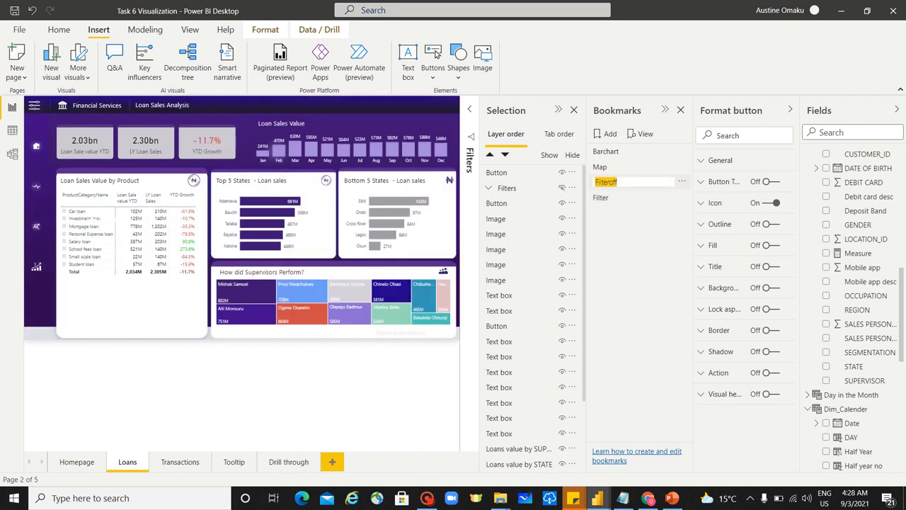
key("BackSpace")
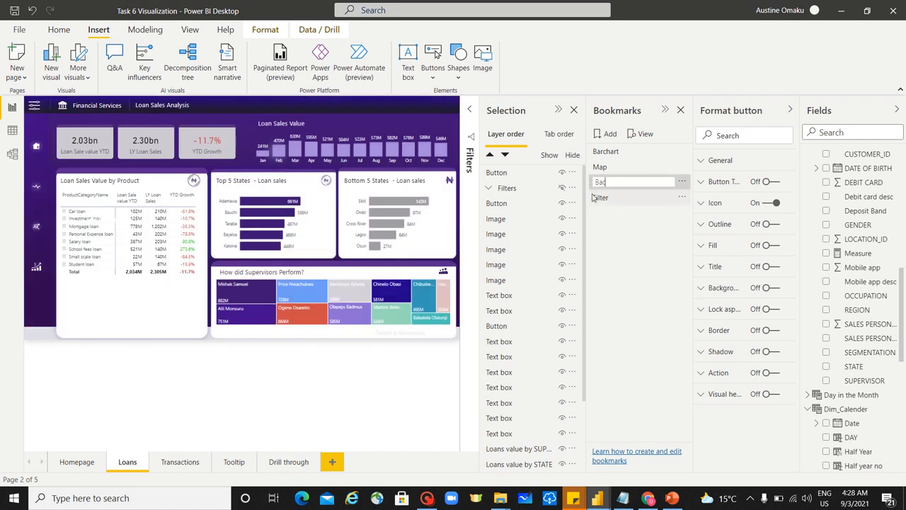
key("Return")
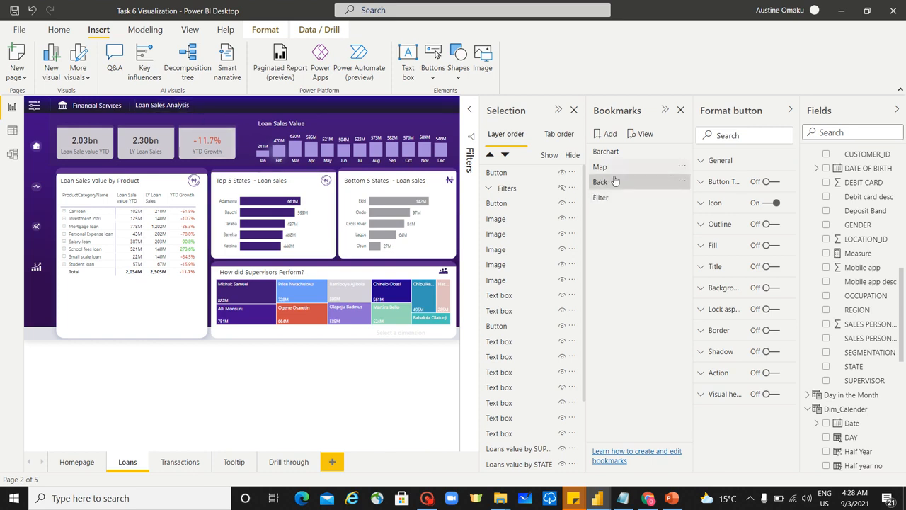
left_click(614, 184)
left_click(613, 184)
- Give the filter panel's back arrow button a Bookmark action to "Back" with the tooltip "Back to Report"
left_click(608, 198)
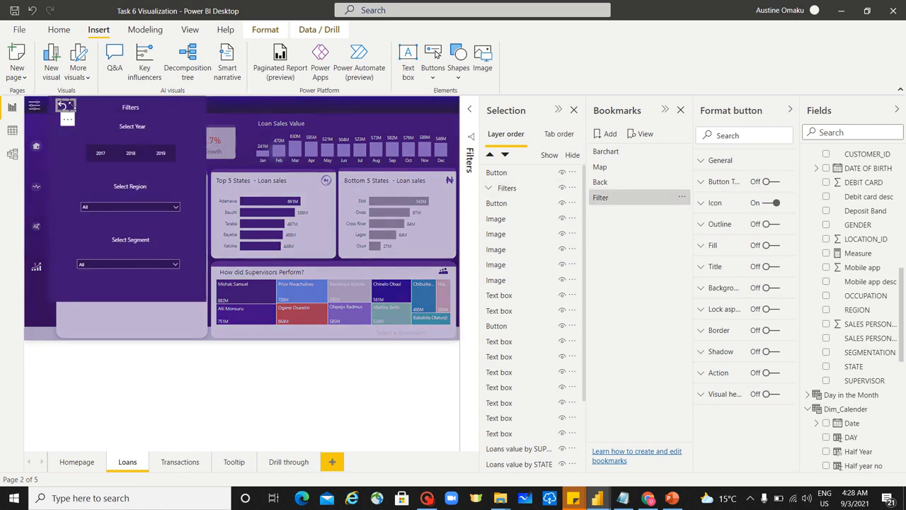
left_click(774, 373)
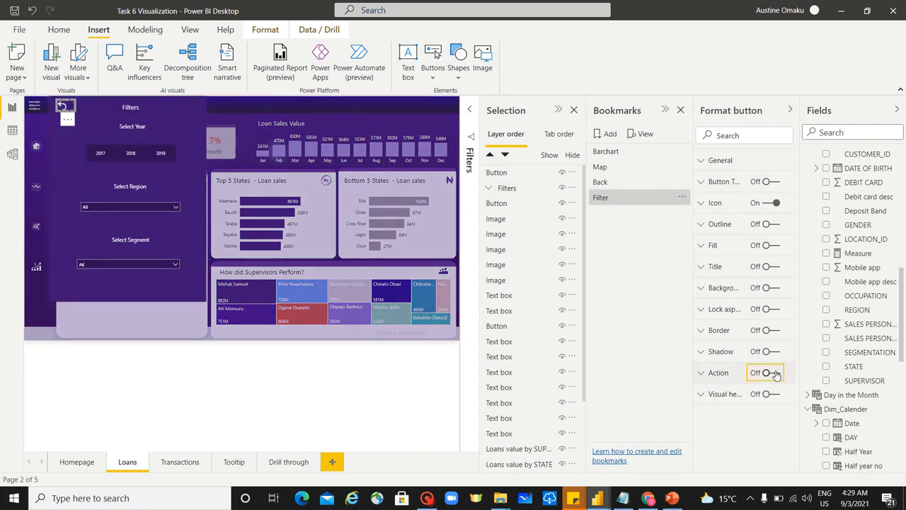
left_click(710, 373)
scroll(710, 375, "down", 1)
left_click(743, 336)
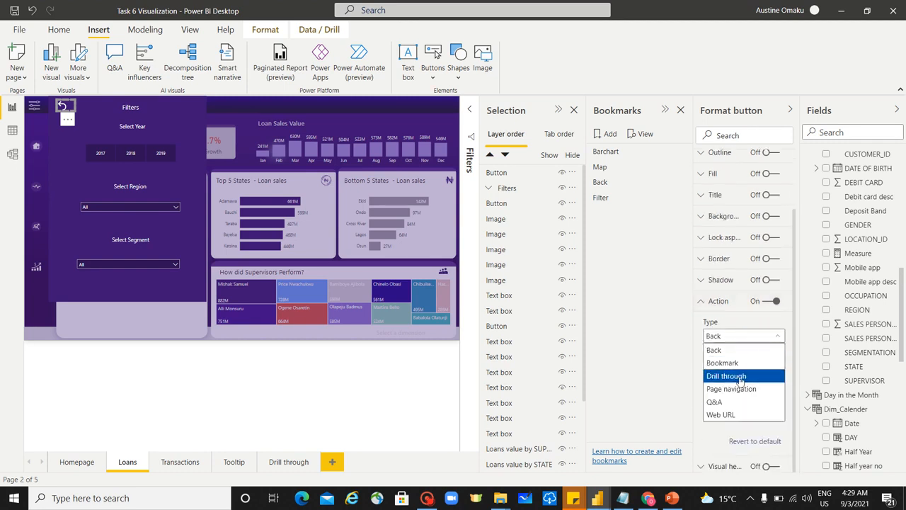
left_click(739, 363)
scroll(741, 354, "down", 1)
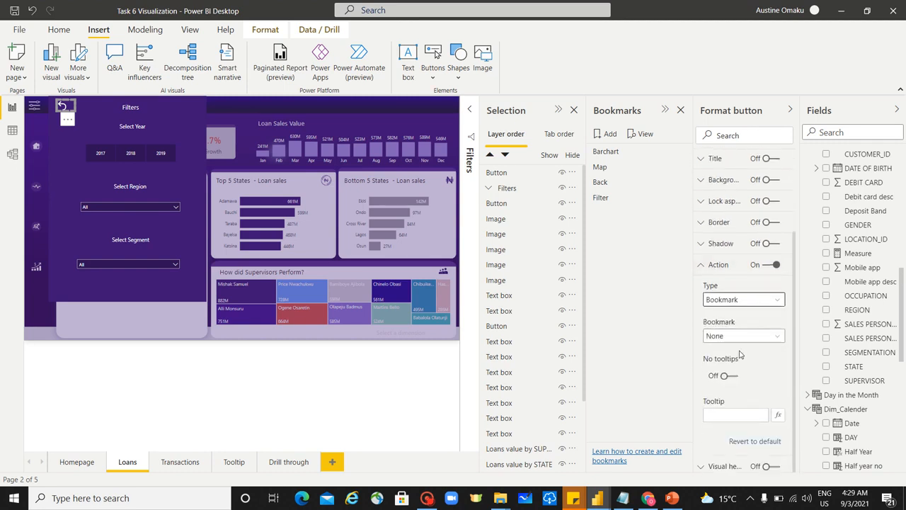
left_click(740, 336)
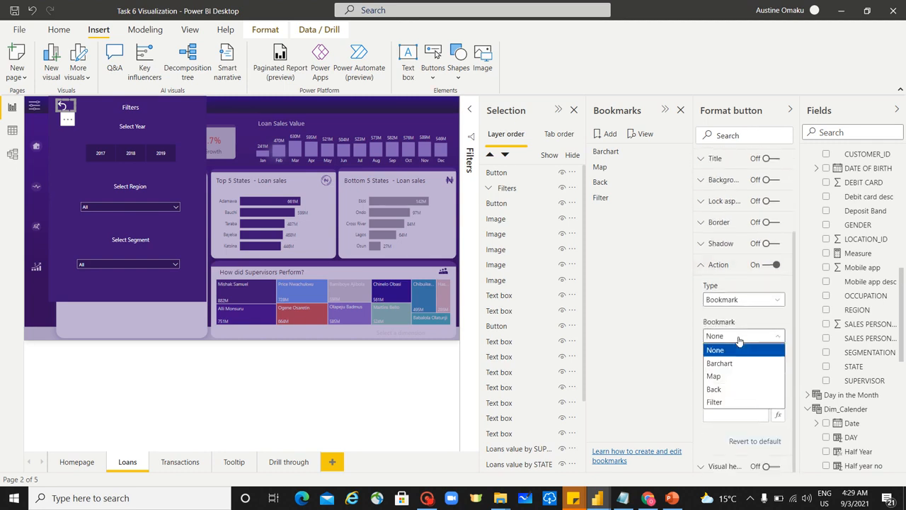
left_click(734, 390)
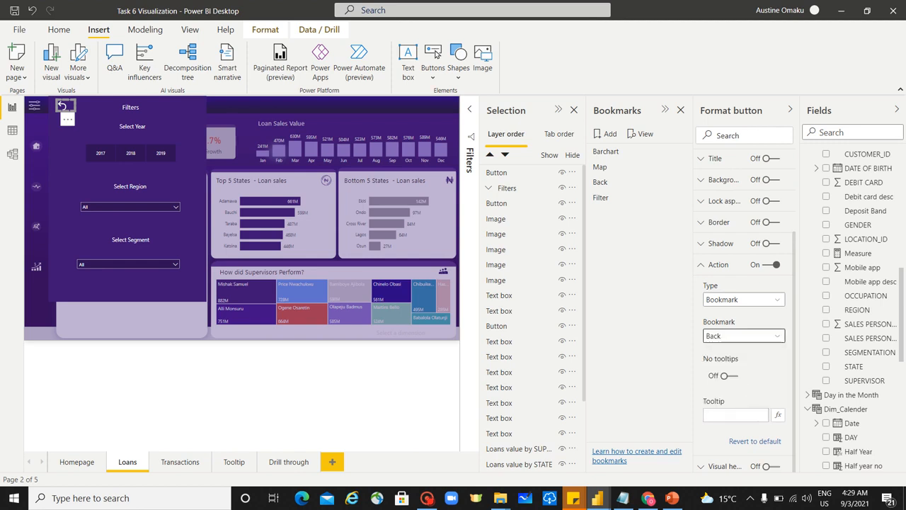
left_click(740, 413)
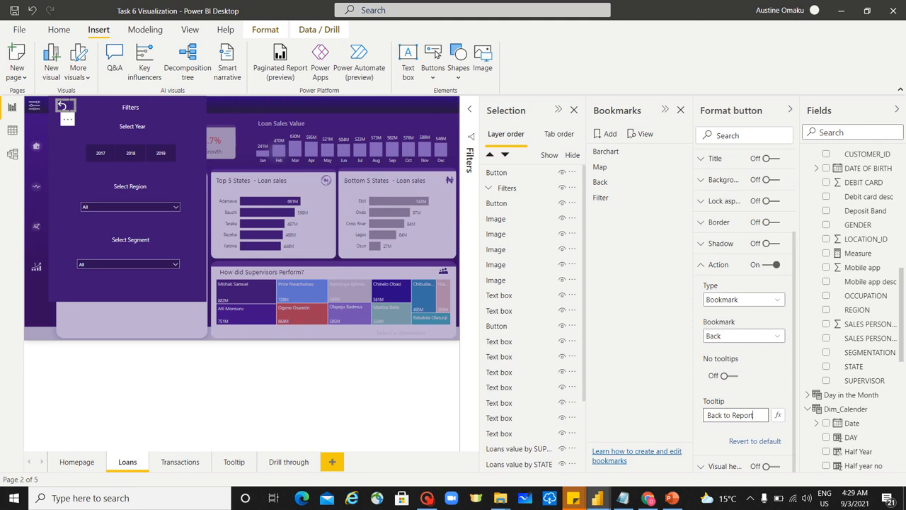
left_click(624, 294)
- Apply the Back bookmark and give the blank button over the header's filter icon a Bookmark action to "Filter"
left_click(615, 199)
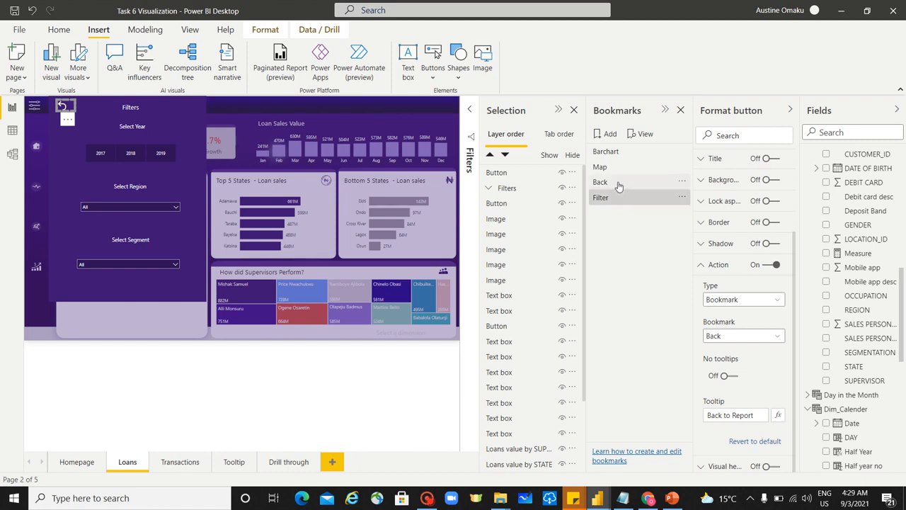
left_click(618, 184)
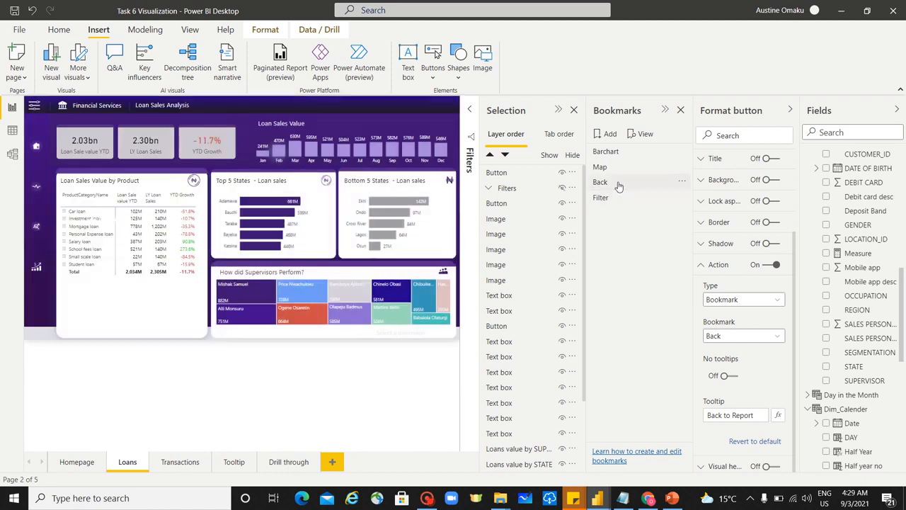
left_click(41, 111)
left_click(766, 301)
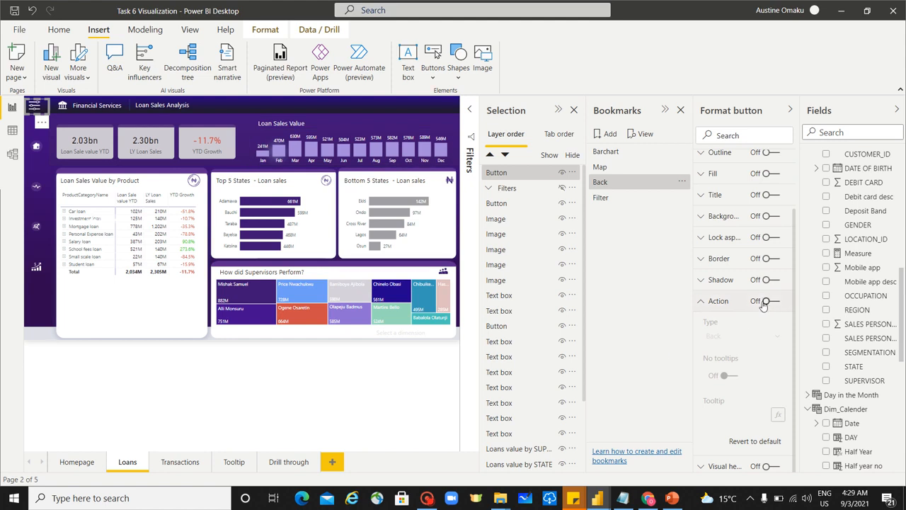
left_click(766, 301)
left_click(743, 336)
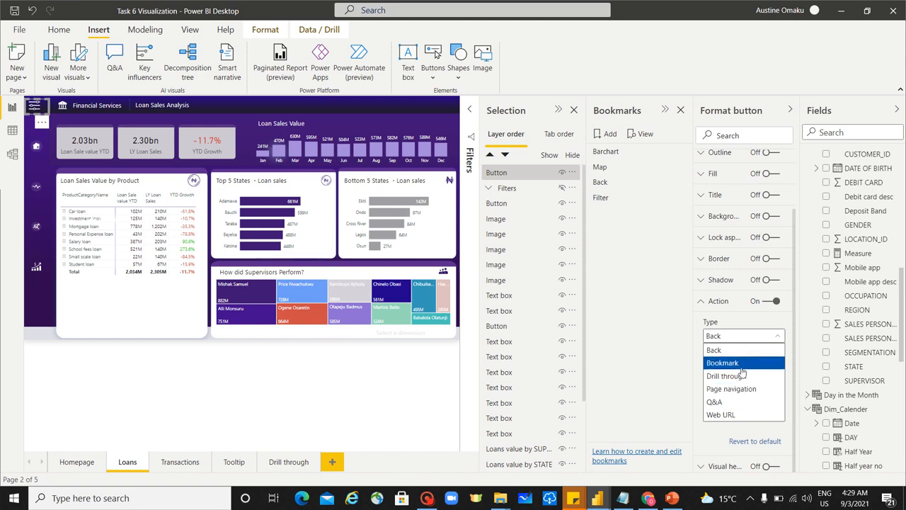
left_click(741, 364)
left_click(737, 372)
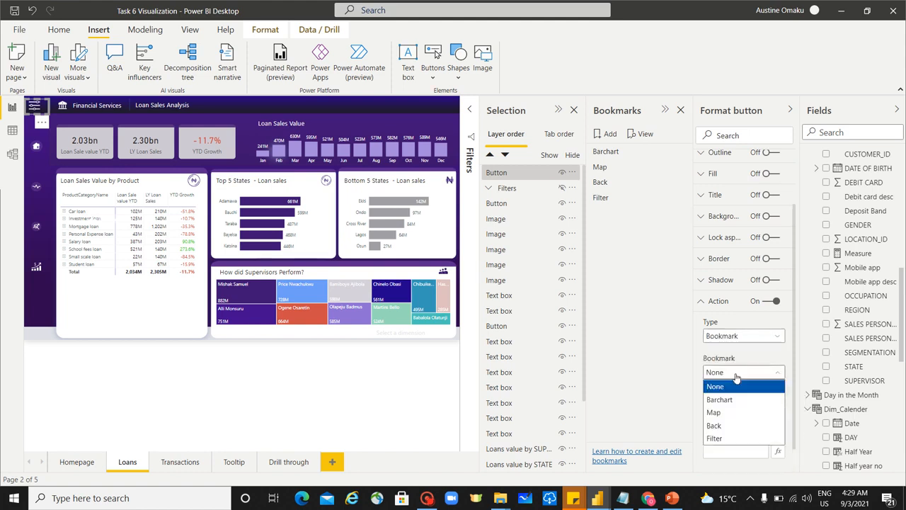
left_click(739, 439)
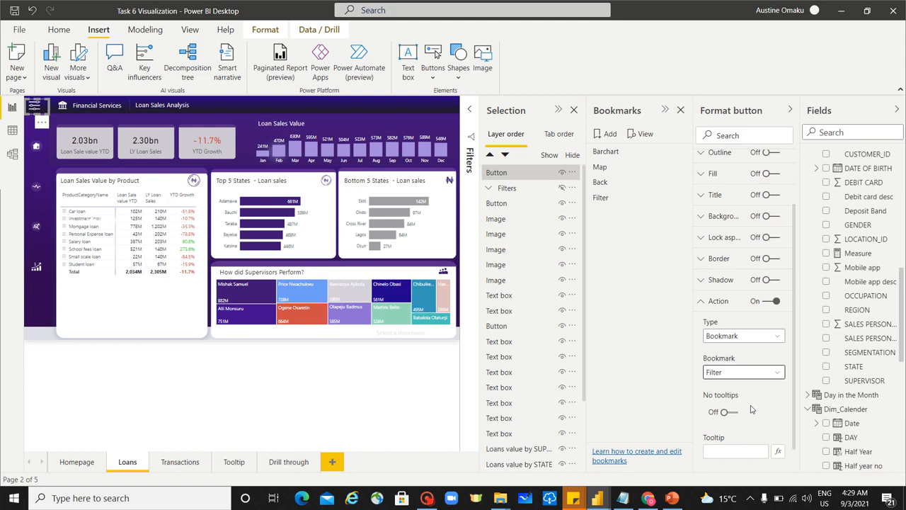
- Set the tooltip of the blank button over the header's filter icon to "Go To Filter Panel"
scroll(744, 411, "down", 1)
left_click(743, 415)
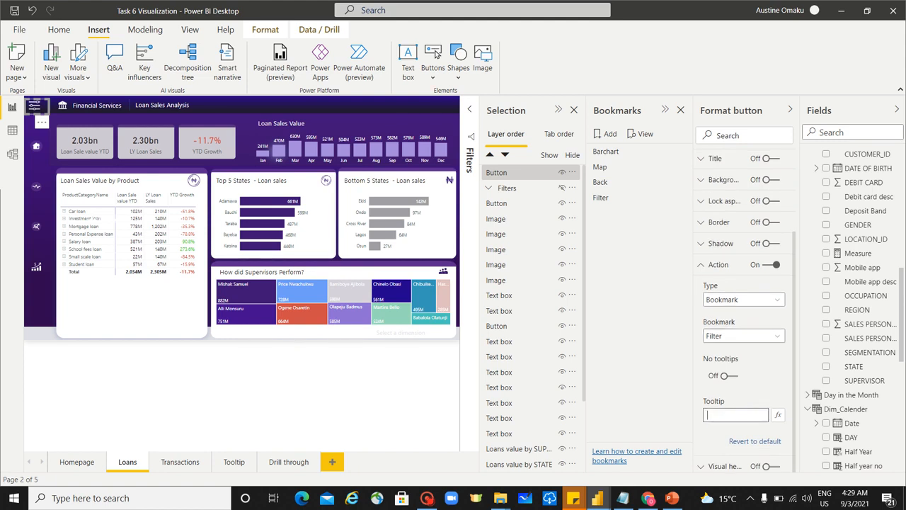
type("Go To Filter Panel")
left_click(762, 386)
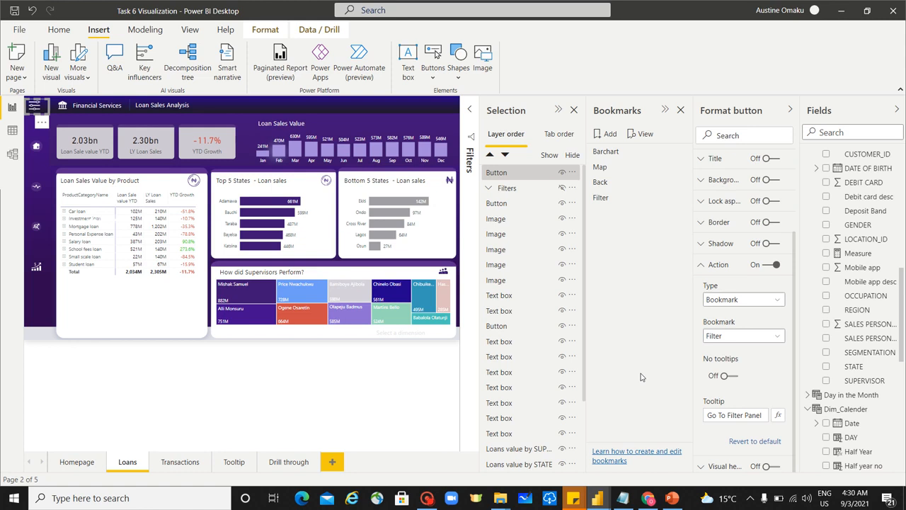
left_click(358, 383)
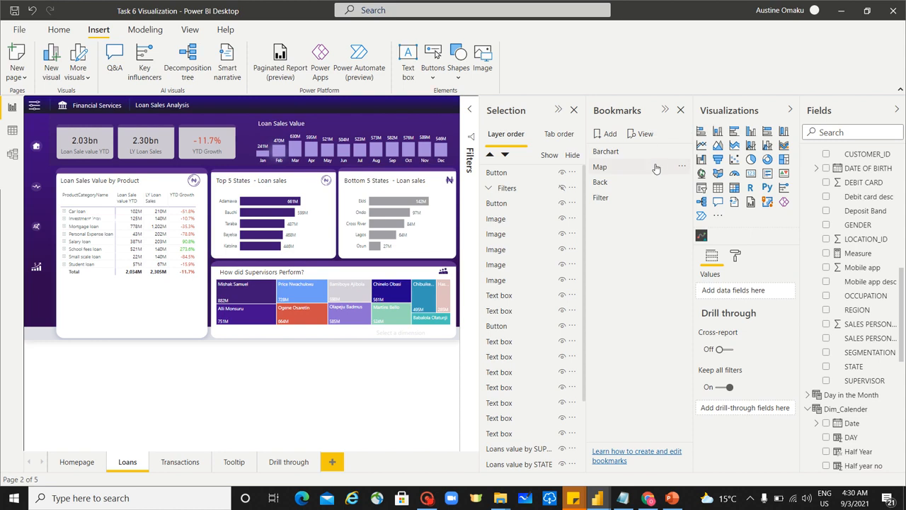
- Collapse the bookmark and selection lists and open the filter panel with the header's filter button
left_click(611, 99)
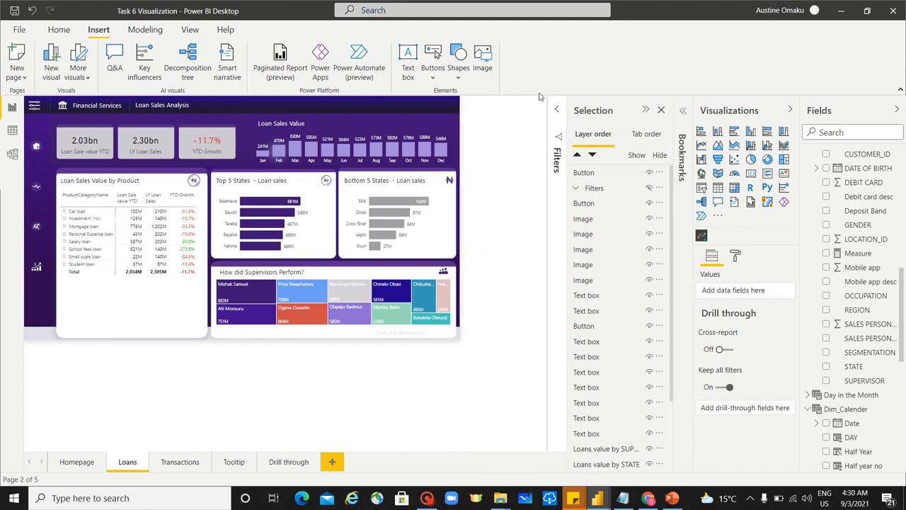
left_click(606, 100)
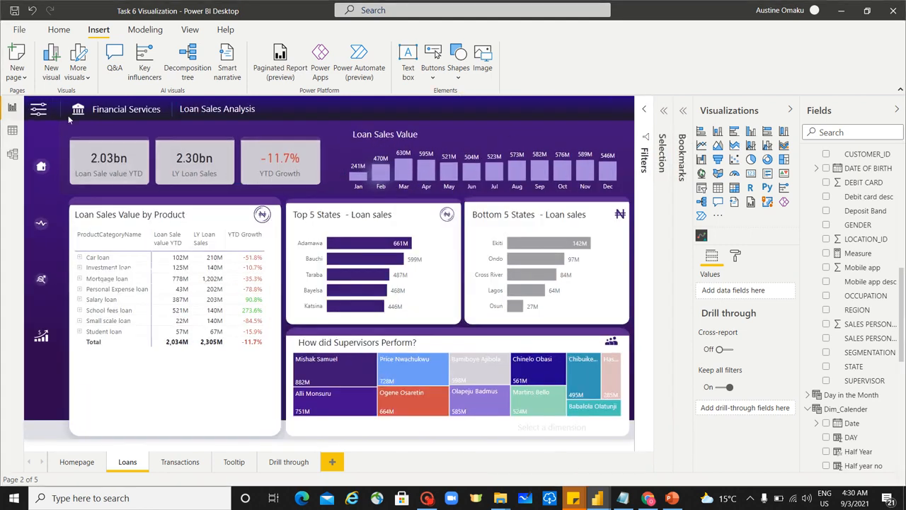
left_click(44, 115, "ctrl")
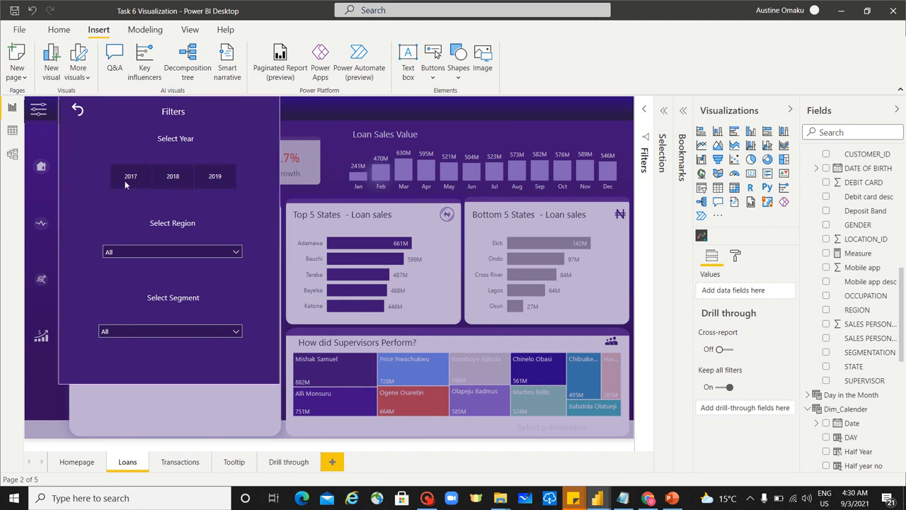
- Test the slicers with year 2019 and region North Central, and return to the report with the back arrow button
left_click(173, 177)
left_click(209, 181)
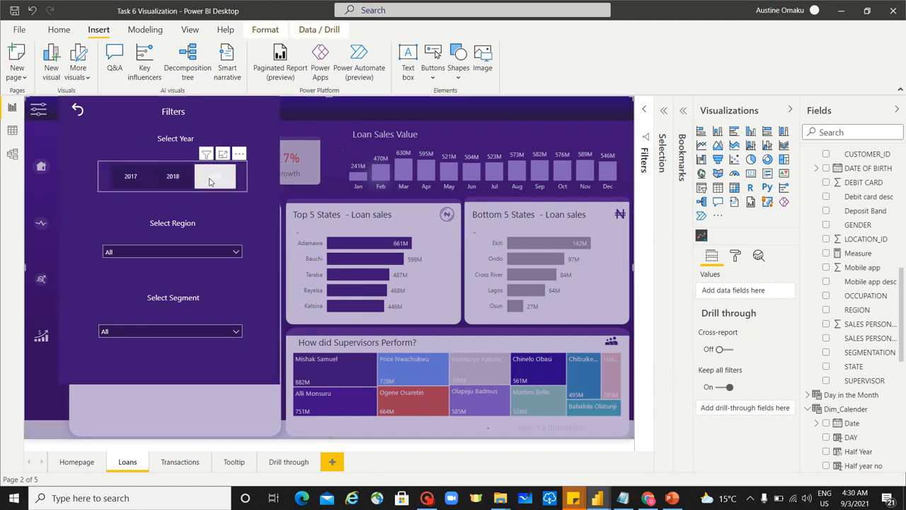
left_click(174, 251)
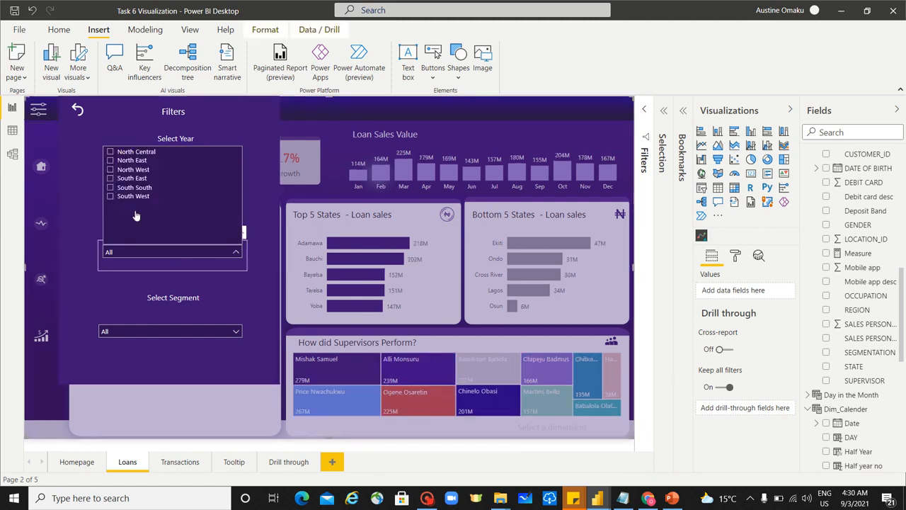
left_click(113, 153)
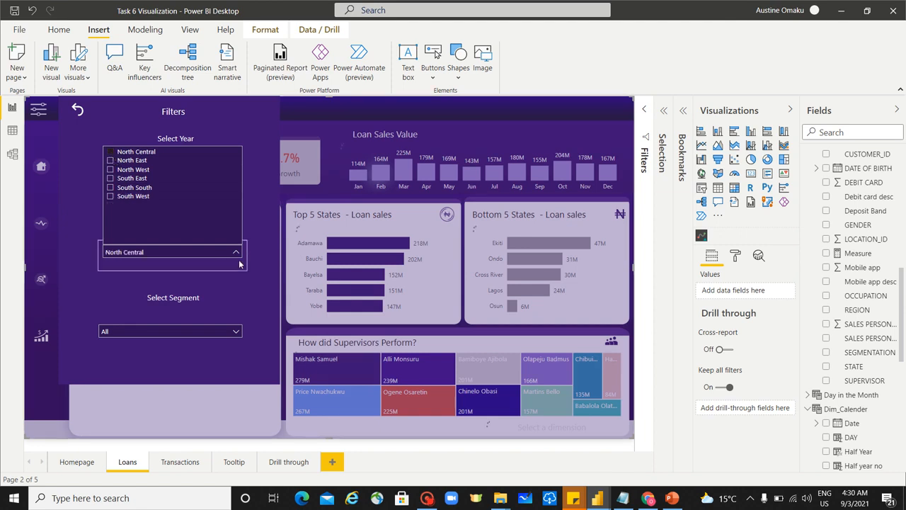
left_click(206, 252)
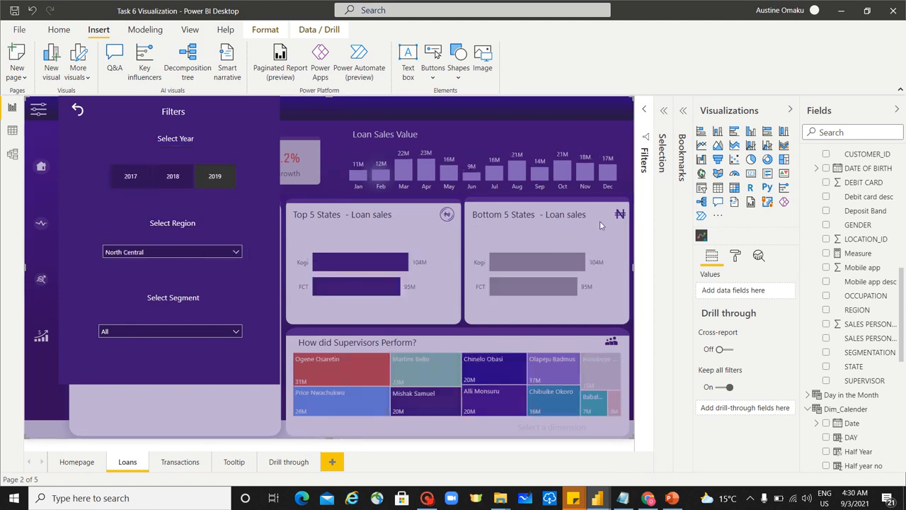
left_click(80, 112, "ctrl")
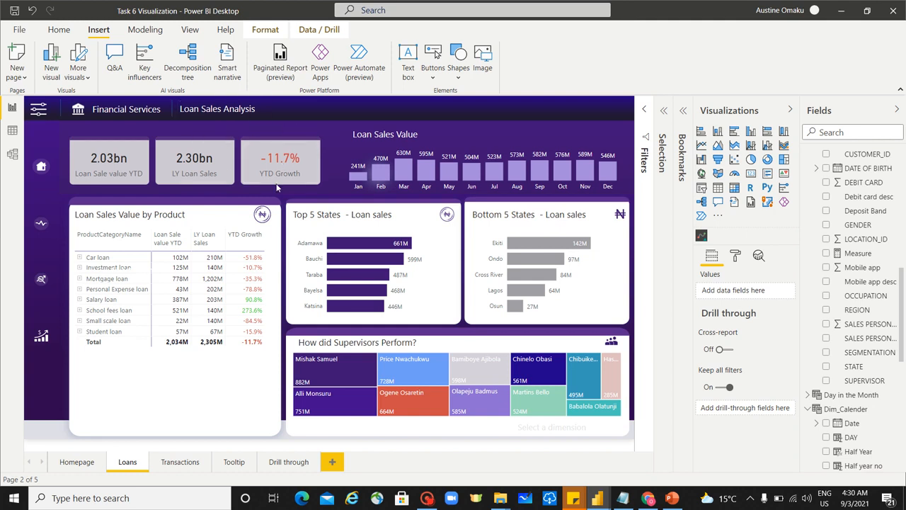
- Turn off the Data option for the Back and Filter bookmarks so they do not store slicer selections
left_click(684, 113)
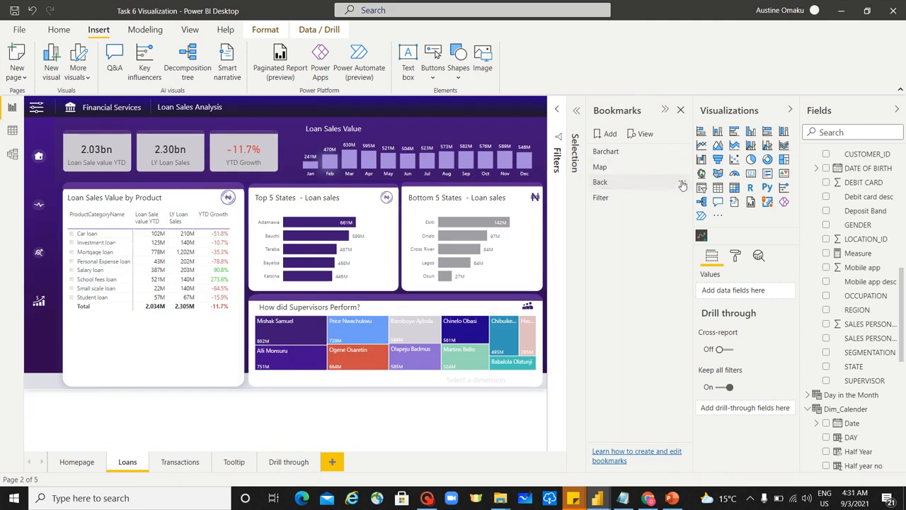
left_click(682, 183)
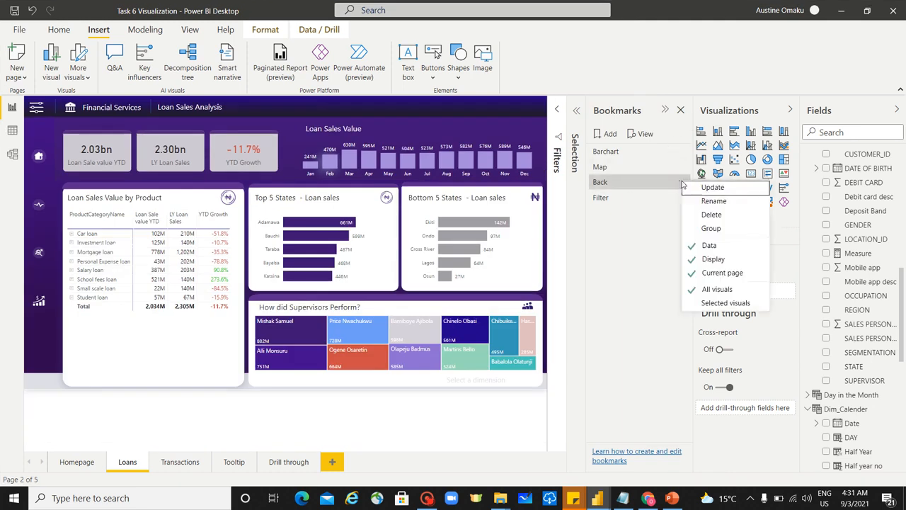
left_click(692, 248)
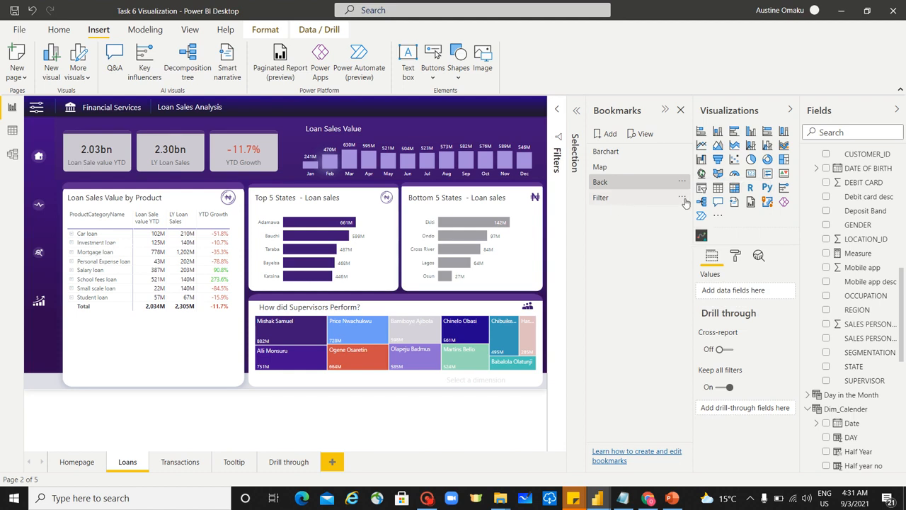
left_click(683, 199)
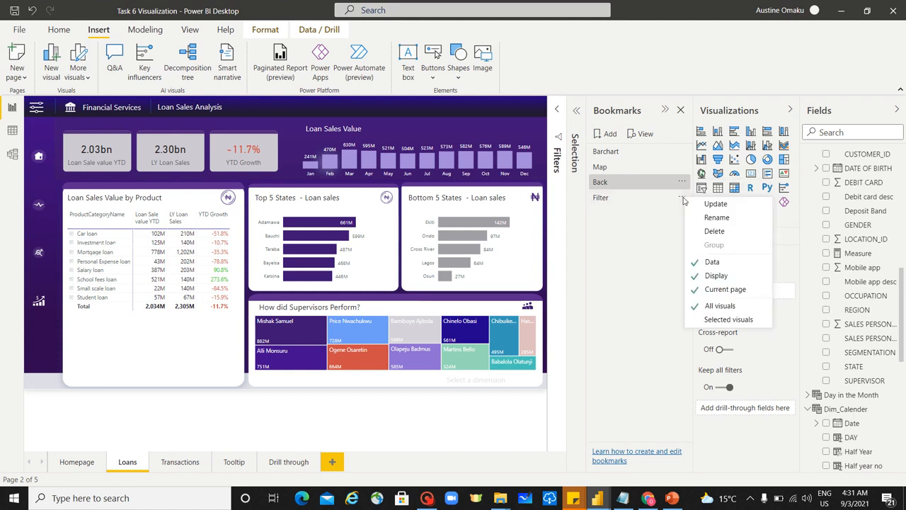
left_click(696, 263)
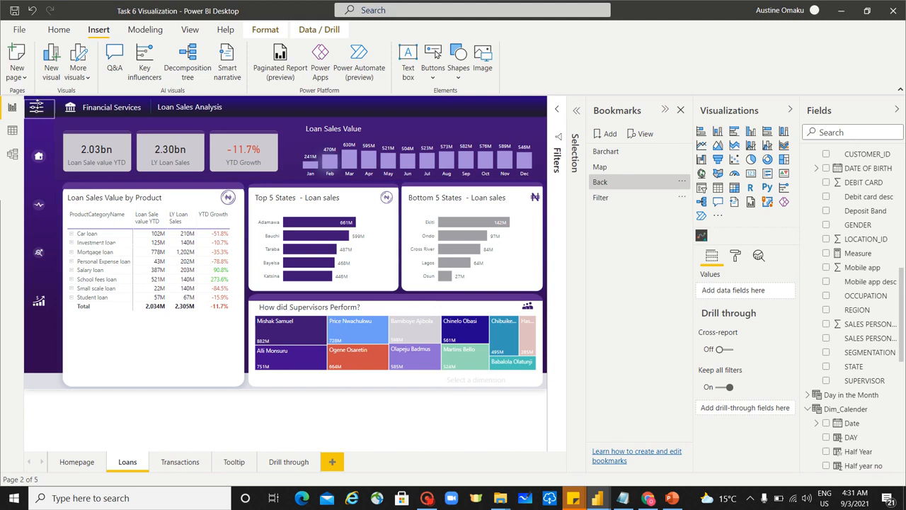
- Test the filter panel with year 2019 and region North Central, return to the report with the back arrow, and collapse the bookmark list
left_click(37, 106)
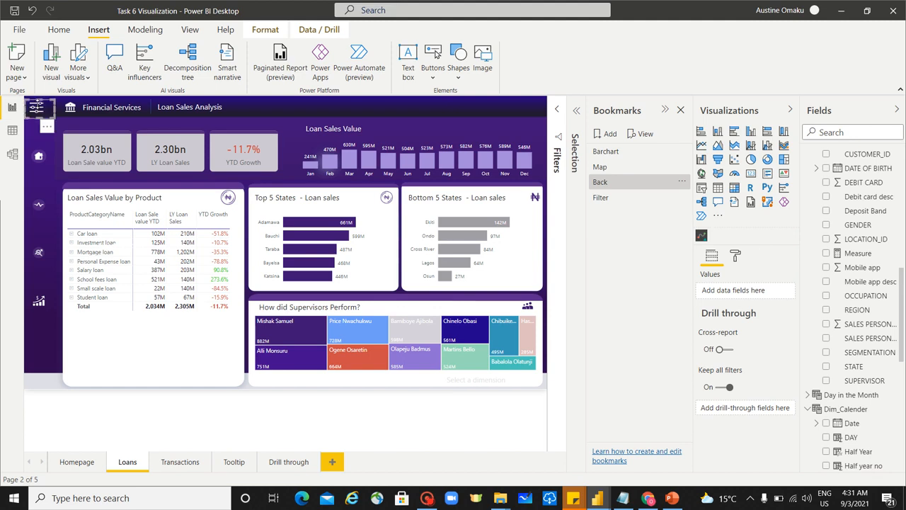
left_click(41, 110, "ctrl")
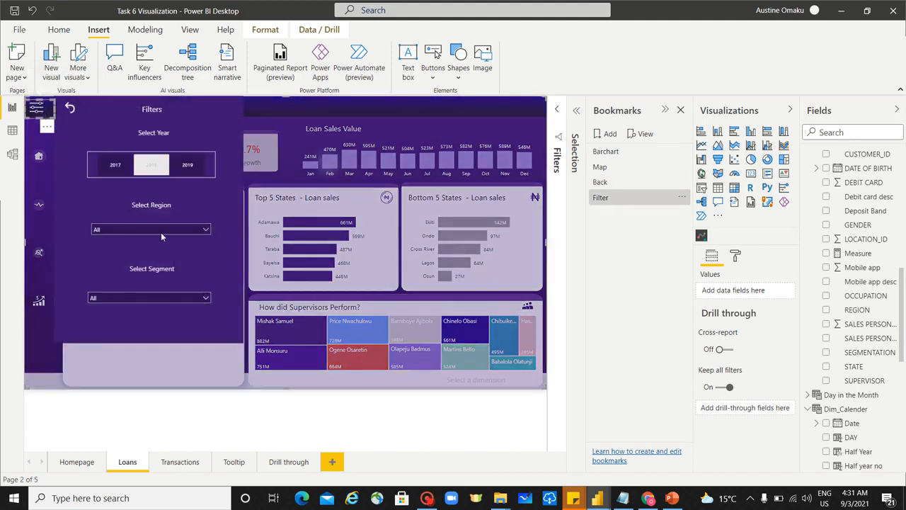
left_click(191, 169)
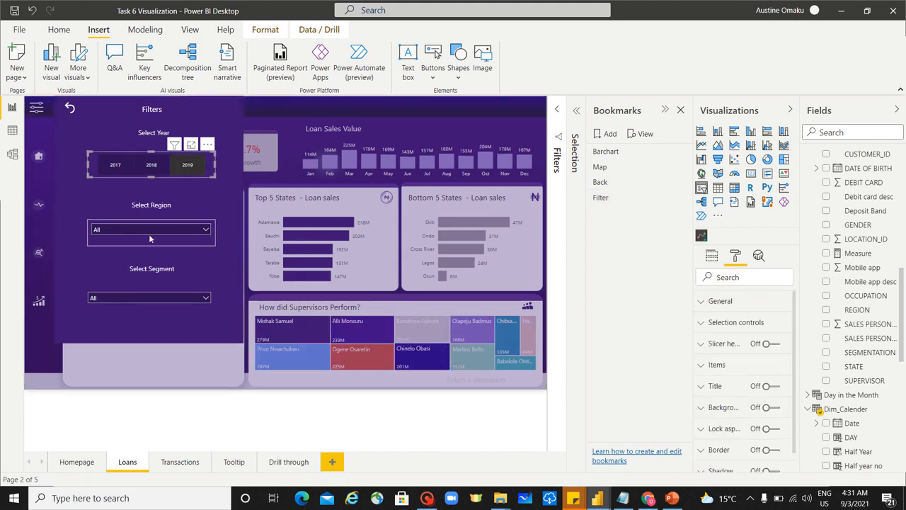
left_click(172, 229)
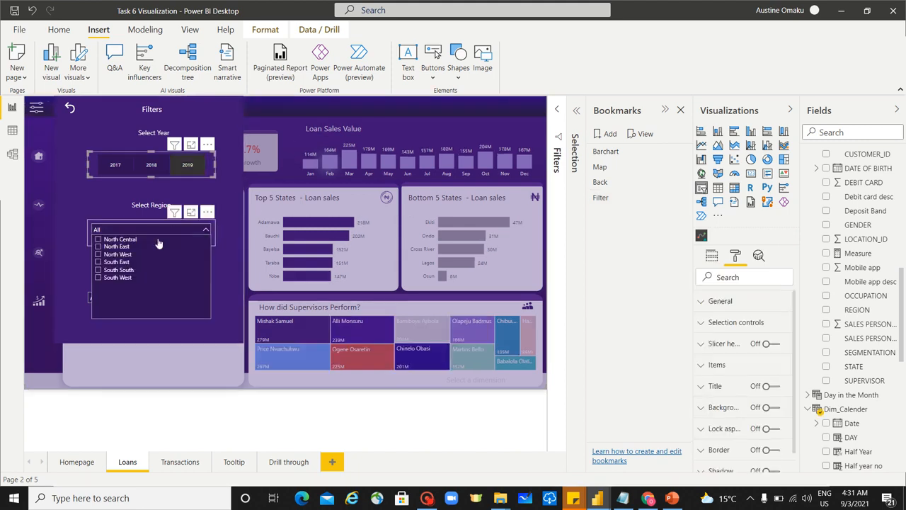
left_click(100, 240)
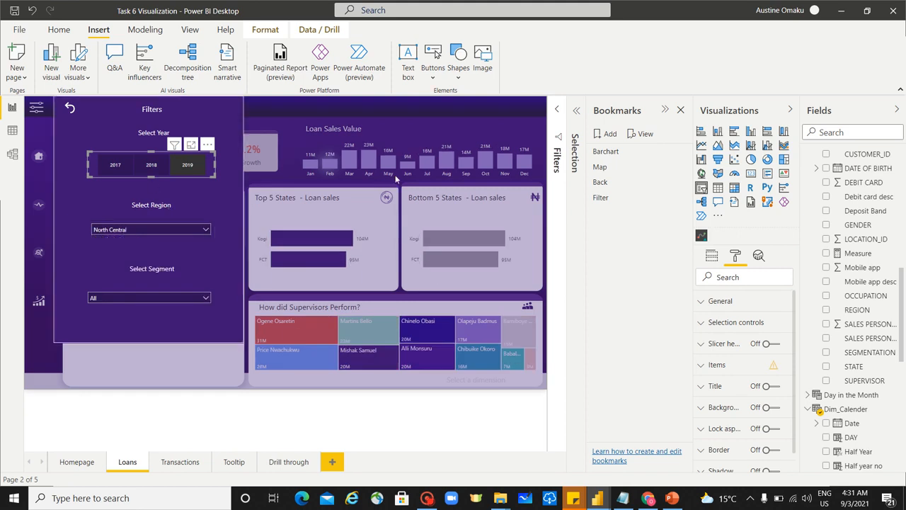
left_click(70, 111, "ctrl")
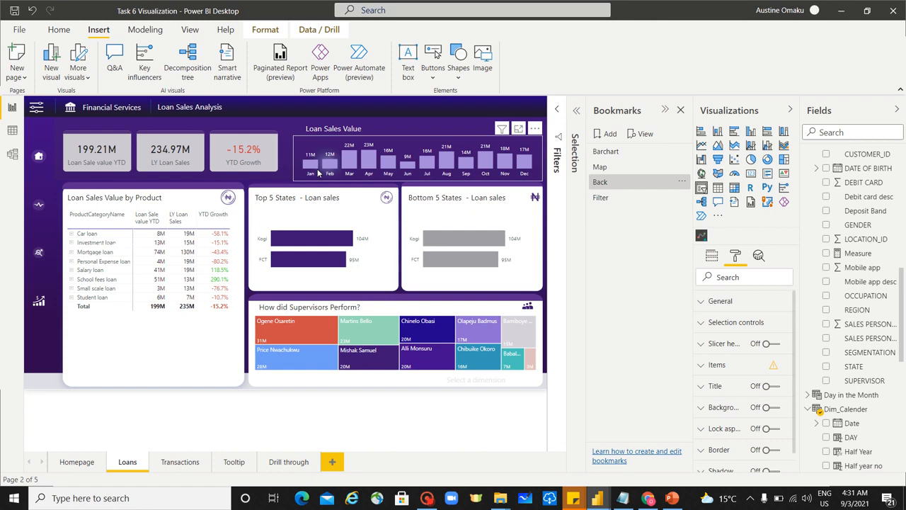
left_click(632, 98)
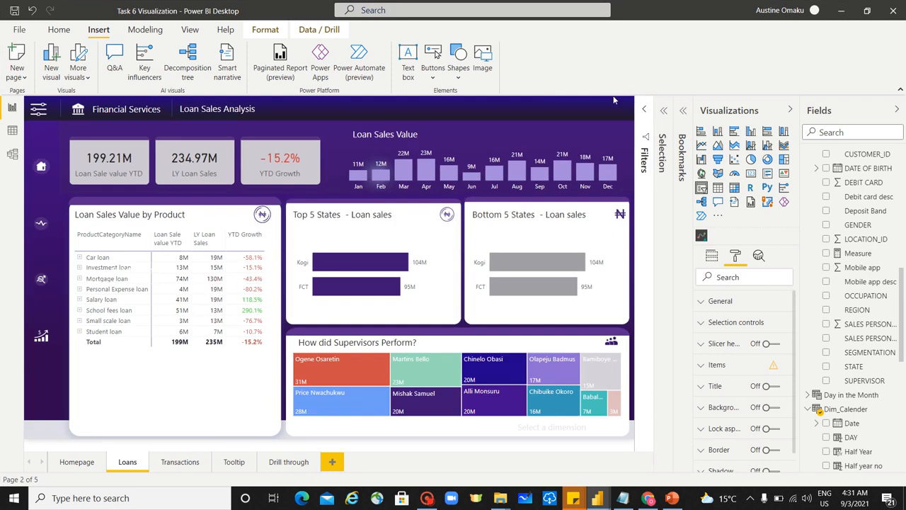
- Insert the Clear Filters.png image, shrink it to icon size and place it below the growth chart icon in the report's purple sidebar
left_click(482, 68)
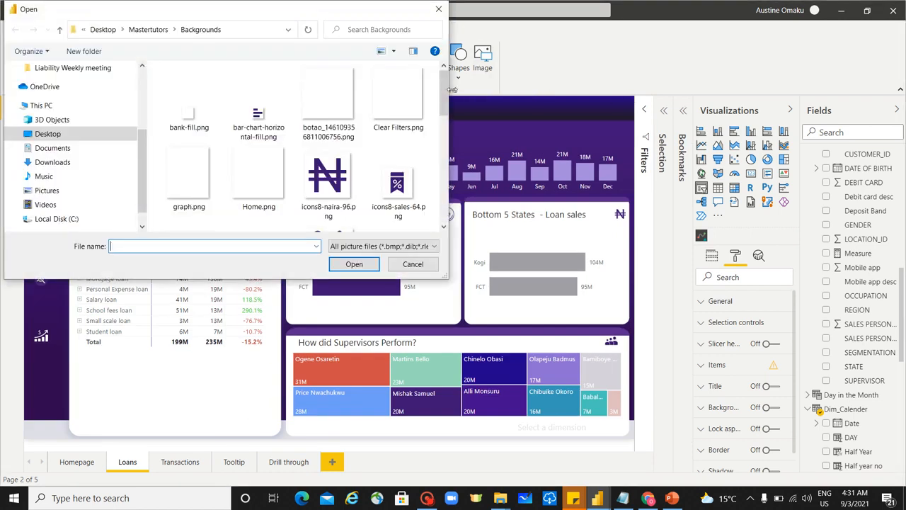
left_click(389, 108)
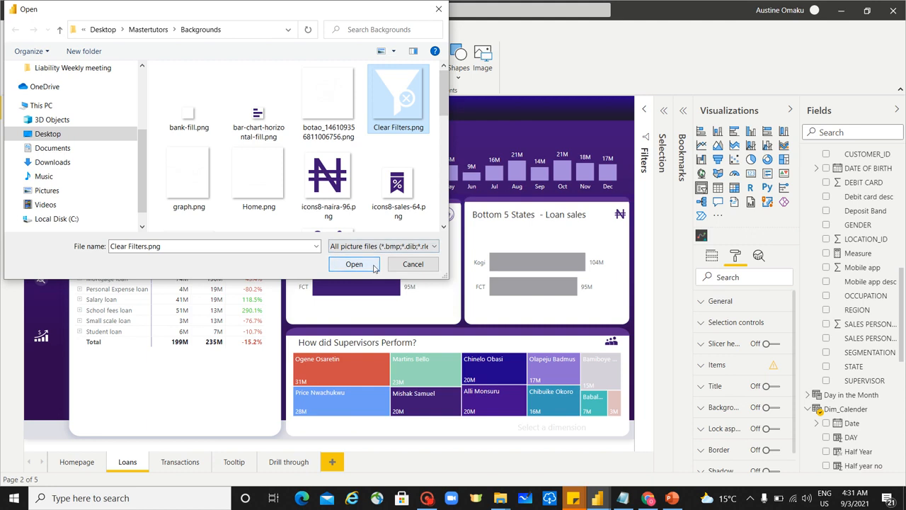
left_click(354, 265)
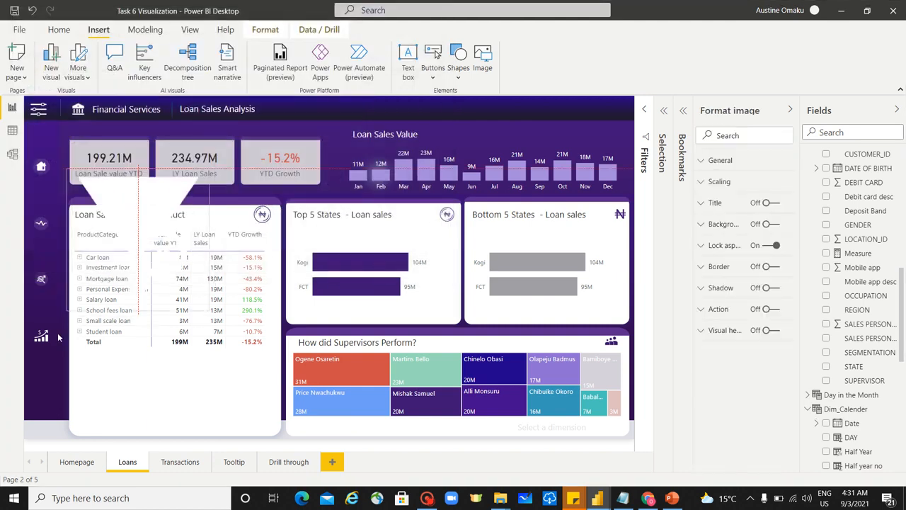
left_click_drag(58, 338, 25, 299)
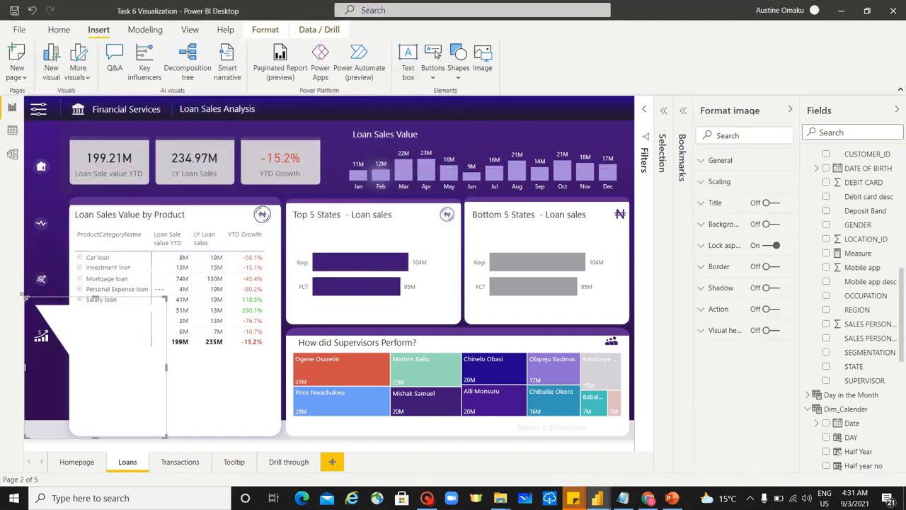
left_click_drag(74, 340, 44, 400)
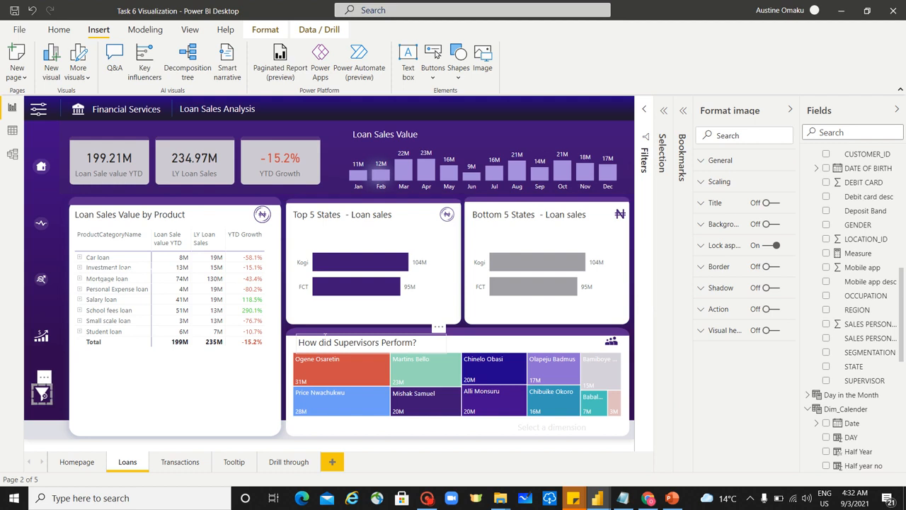
left_click(51, 351)
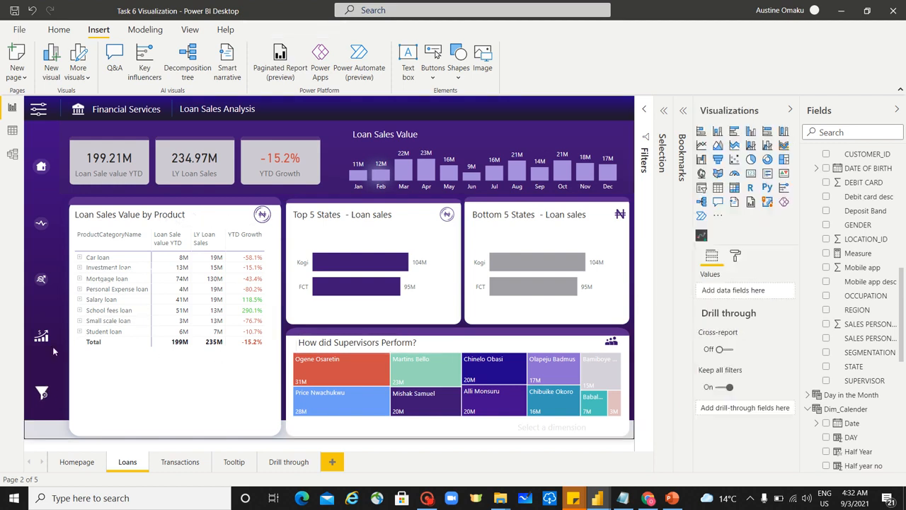
- Reopen the filter panel and clear the 2019 year and North Central region selections
left_click(38, 108, "ctrl")
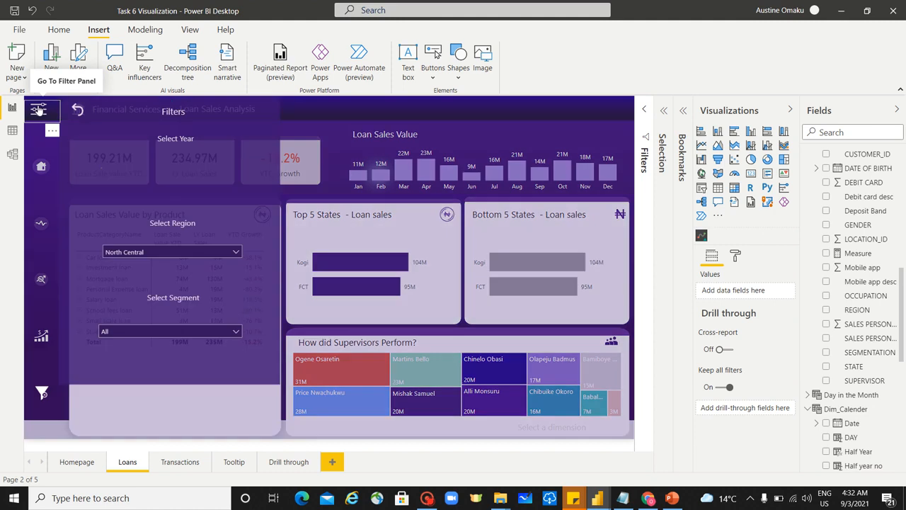
left_click(214, 177)
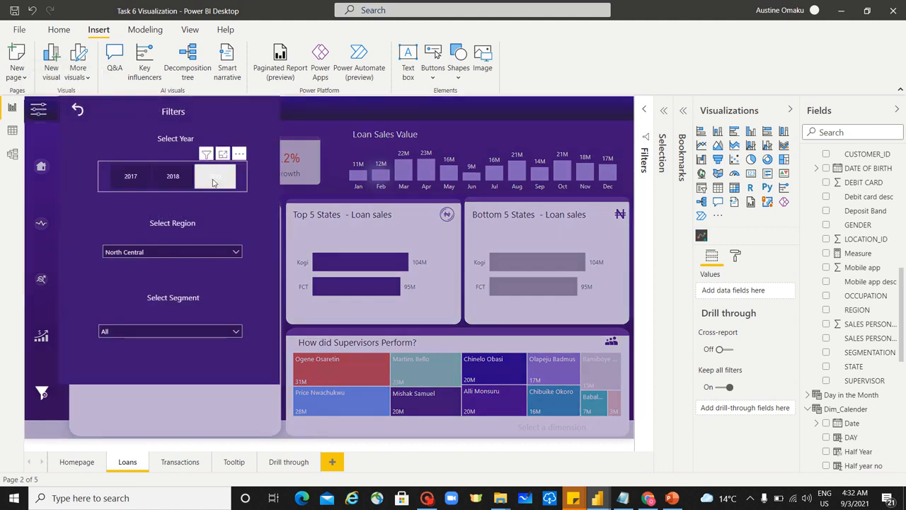
left_click(223, 216)
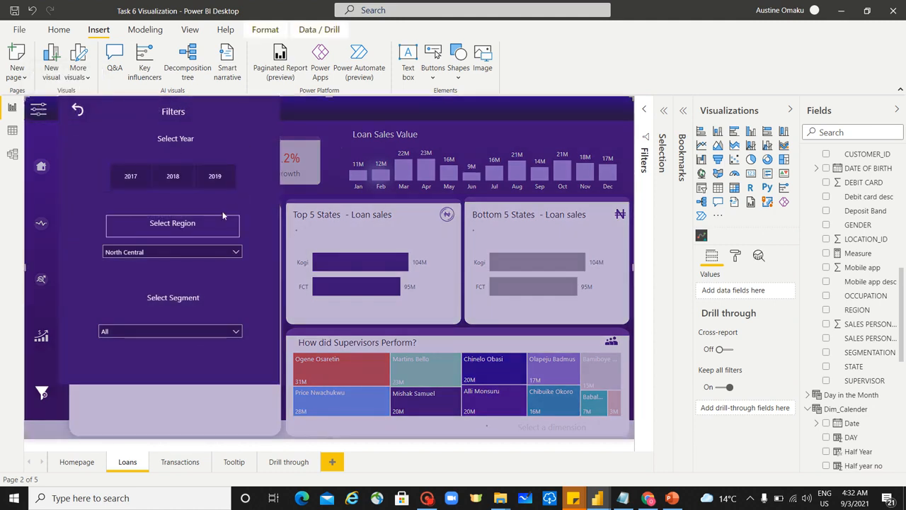
left_click(201, 253)
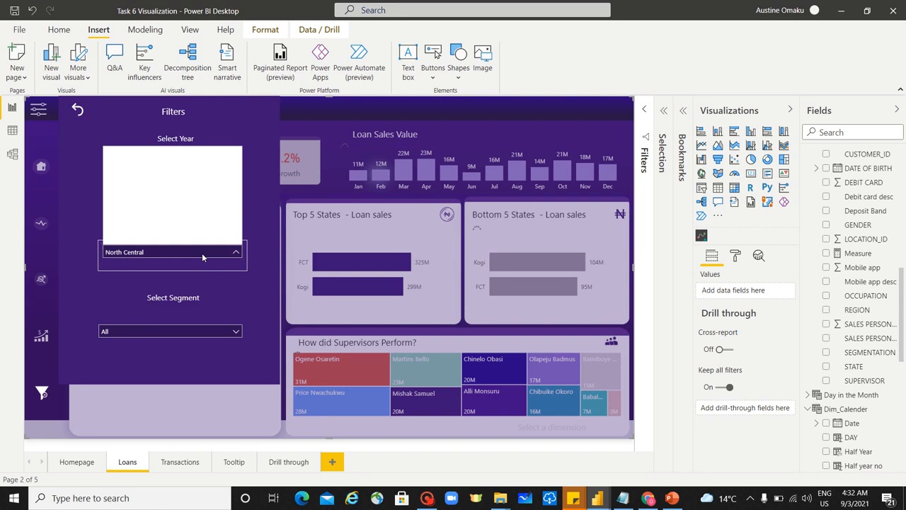
left_click(239, 253)
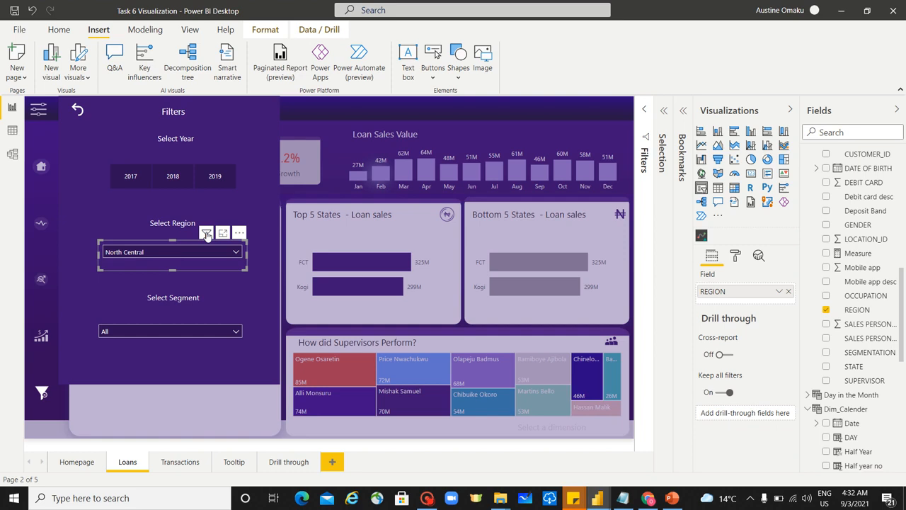
mouse_move(206, 235)
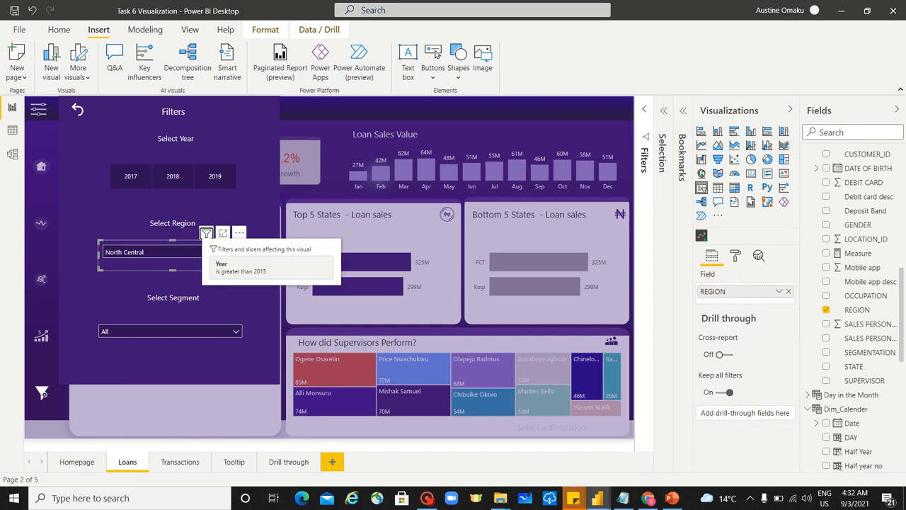
left_click(165, 249)
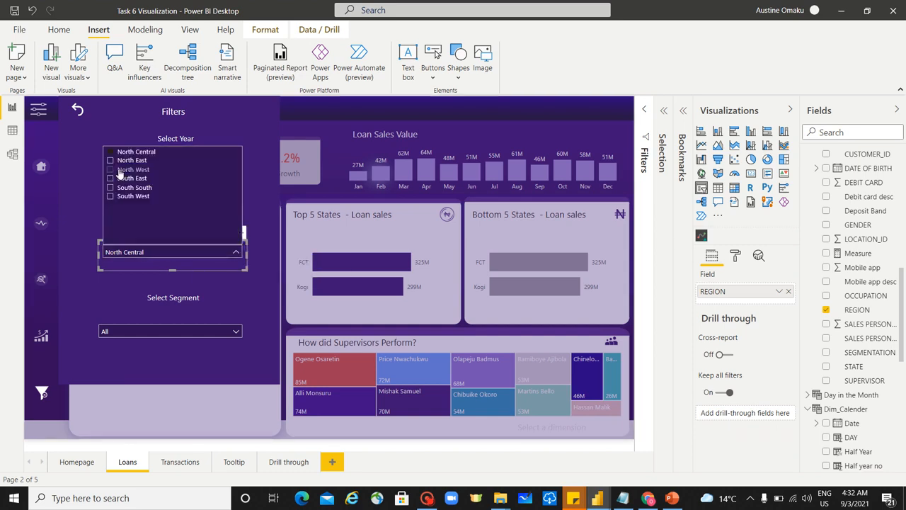
left_click(110, 153)
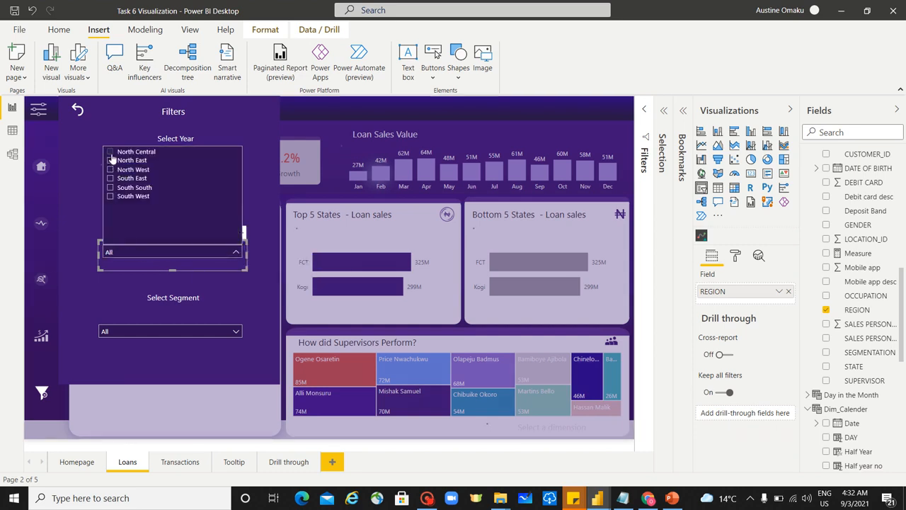
left_click(168, 252)
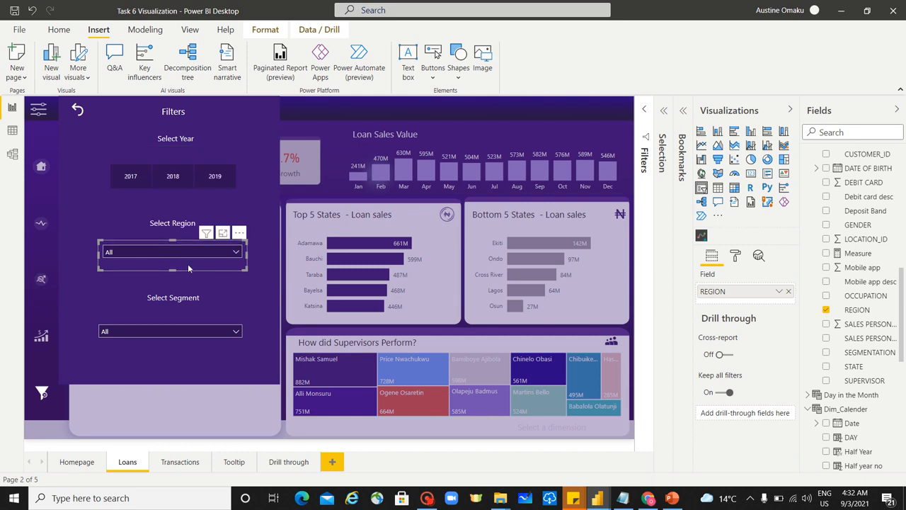
- Try the Platinum option in the segment slicer and clear it again
left_click(168, 330)
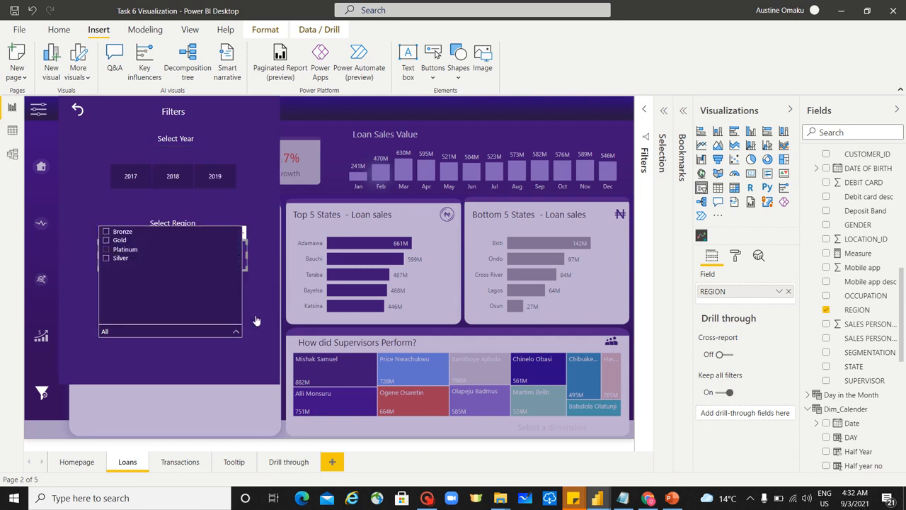
left_click(107, 250)
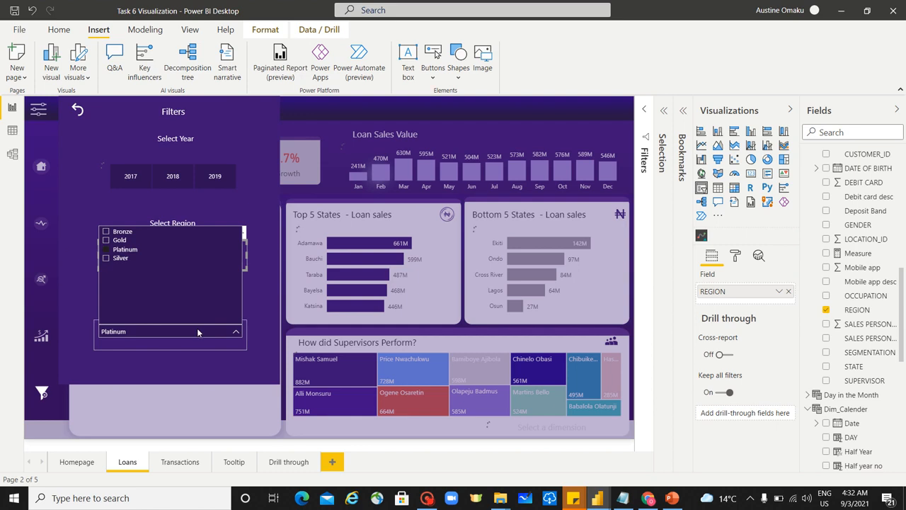
left_click(107, 251)
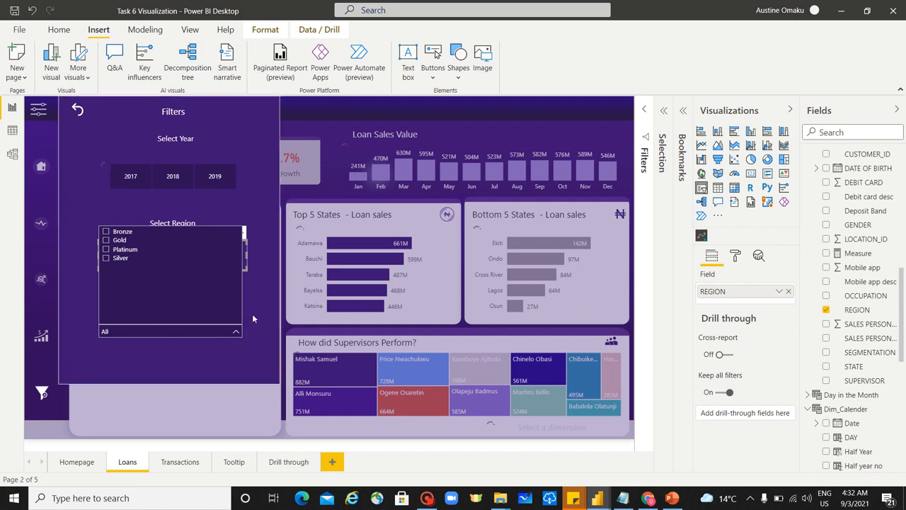
left_click(221, 347)
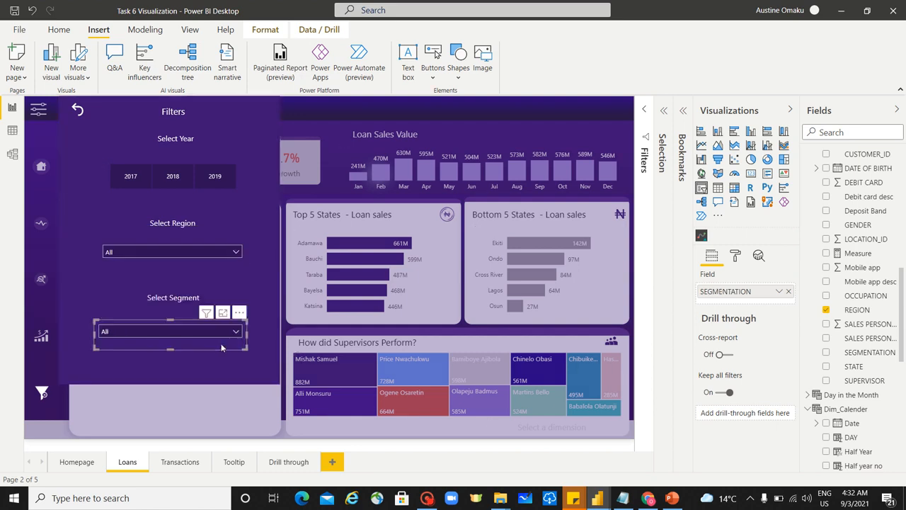
- Set the items background of the region and year slicers to a lighter purple
left_click(173, 265)
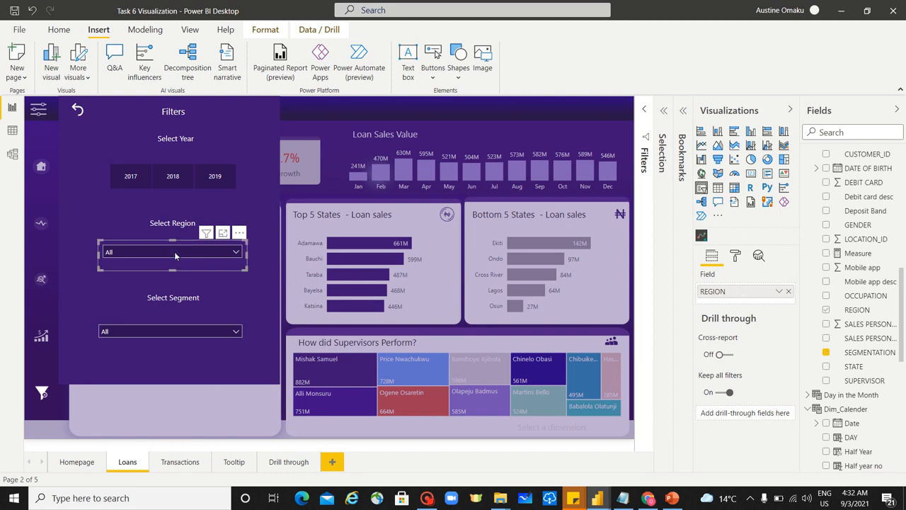
left_click(238, 188, "ctrl")
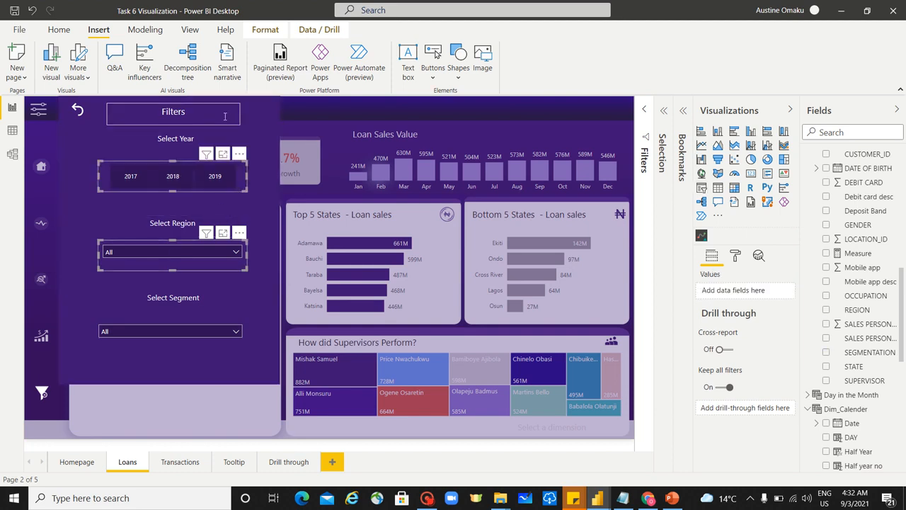
left_click(735, 259)
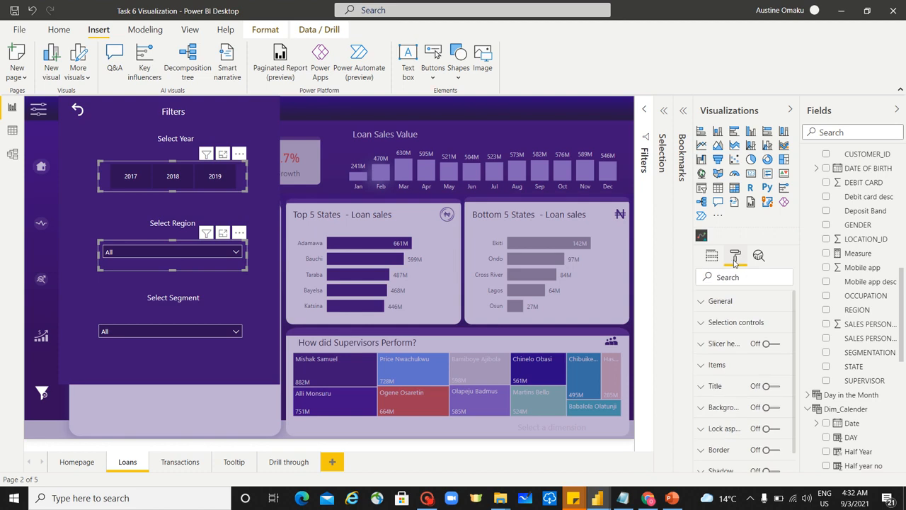
left_click(708, 365)
scroll(715, 382, "down", 2)
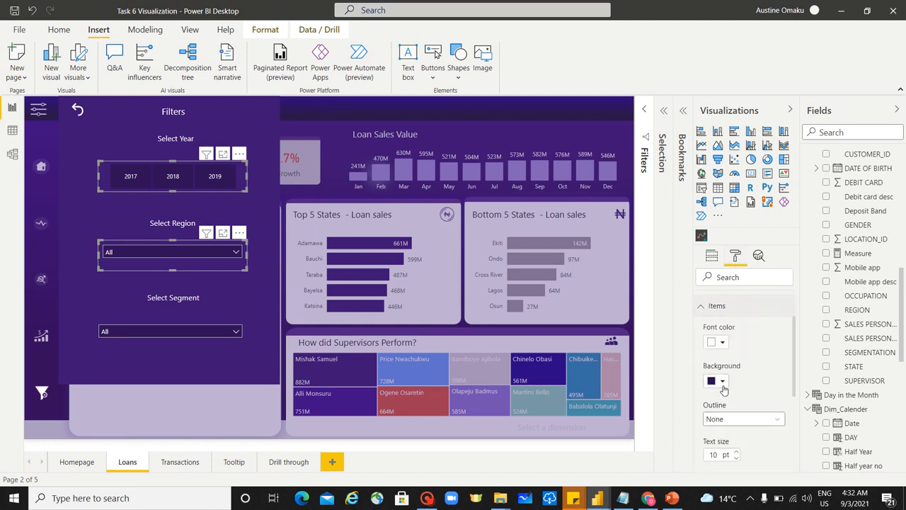
left_click(722, 382)
left_click(756, 326)
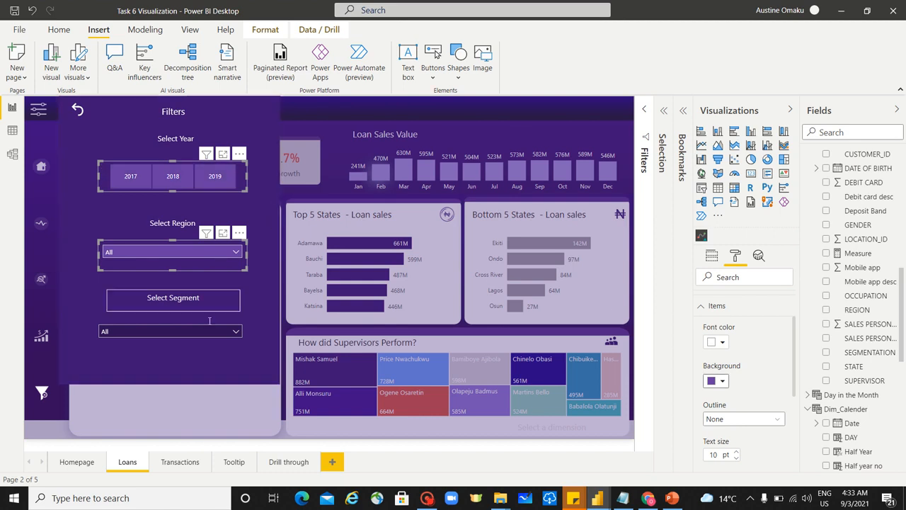
- Give the segment slicer's items the same lighter purple background, and check the year slicer by selecting and clearing 2019
left_click(211, 346)
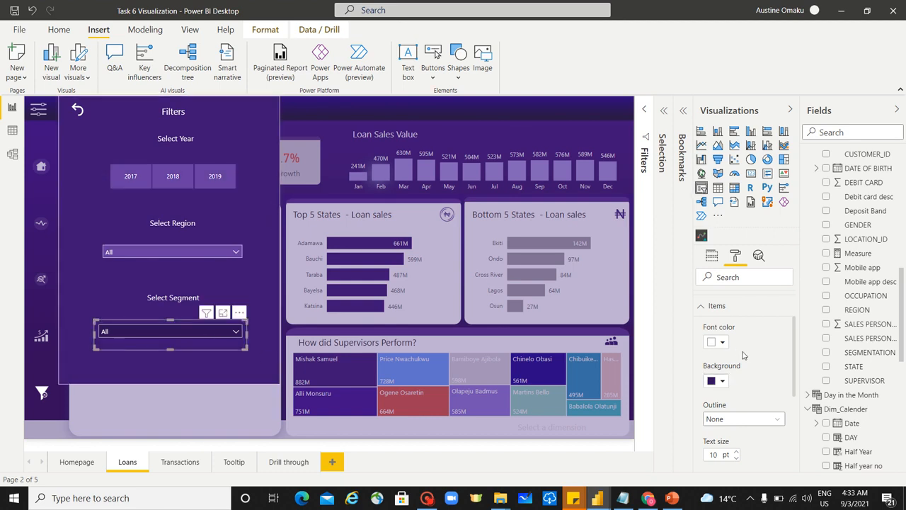
left_click(723, 383)
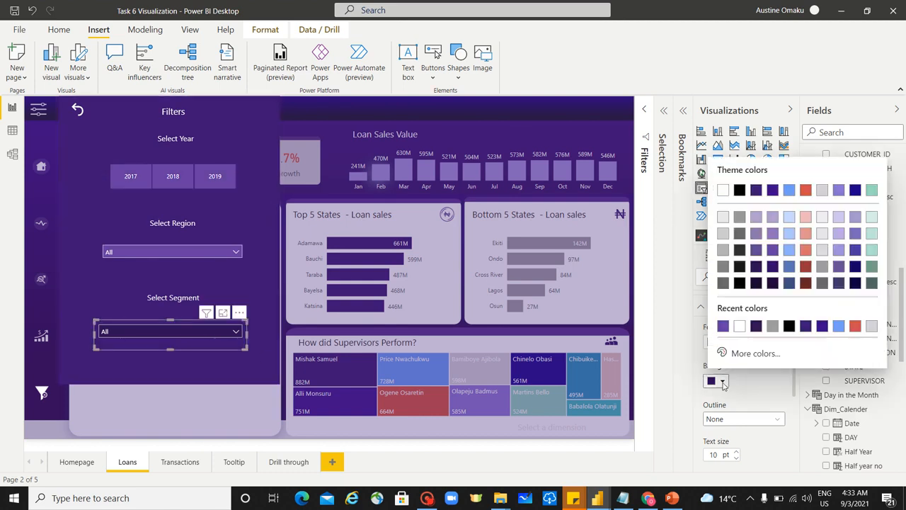
left_click(723, 327)
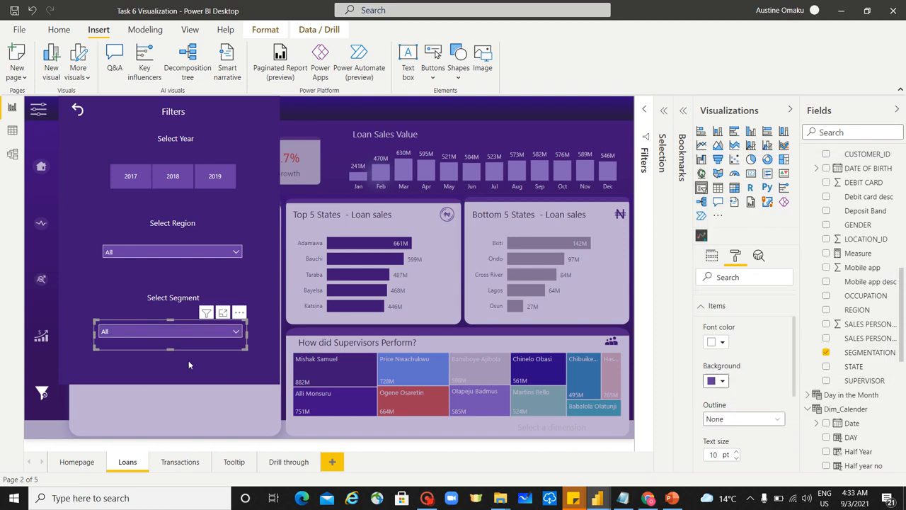
left_click(216, 181)
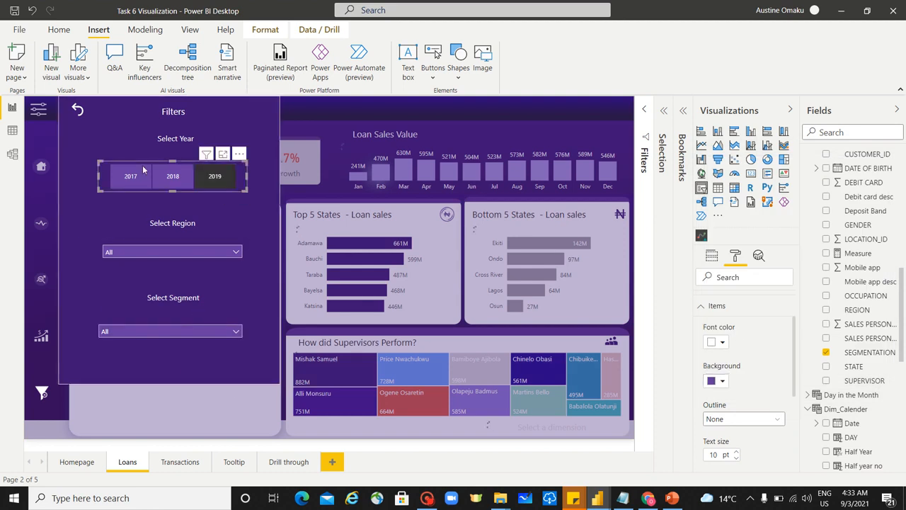
left_click(206, 186)
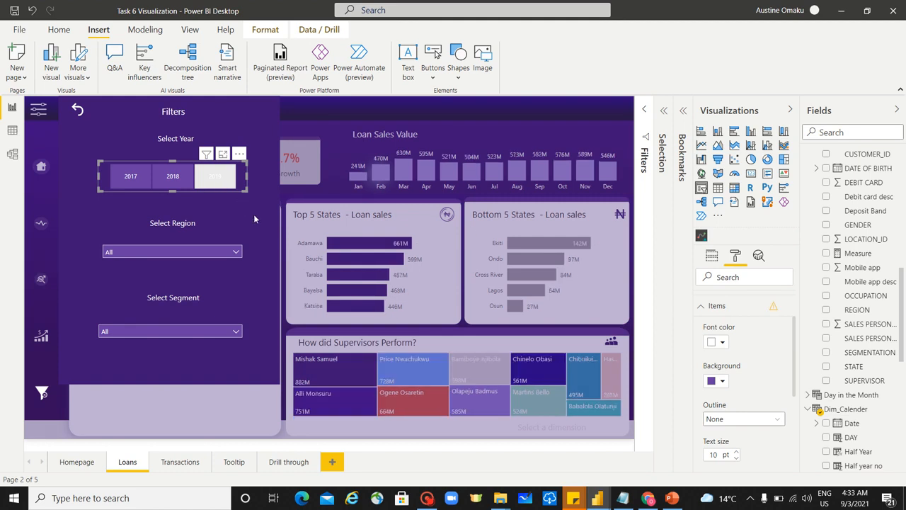
- Enable the search box in the region slicer and check it in the slicer's expanded list
left_click(225, 245)
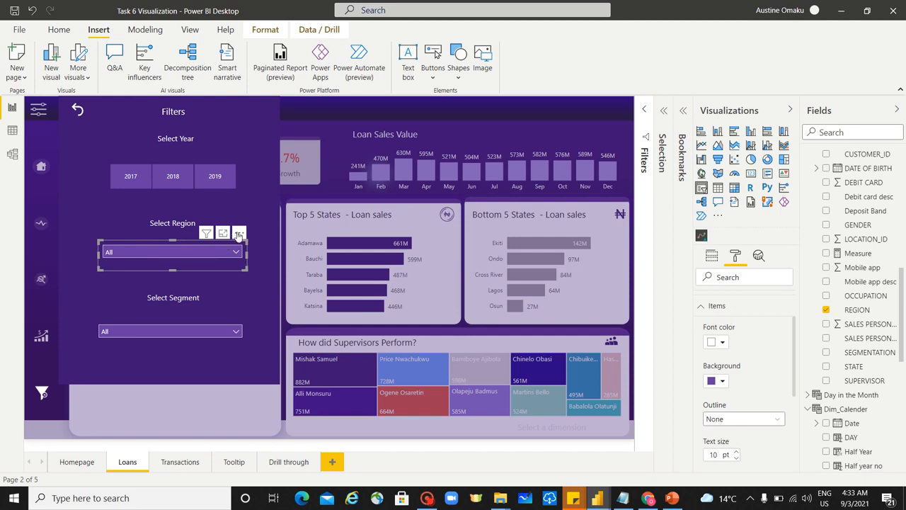
left_click(239, 234)
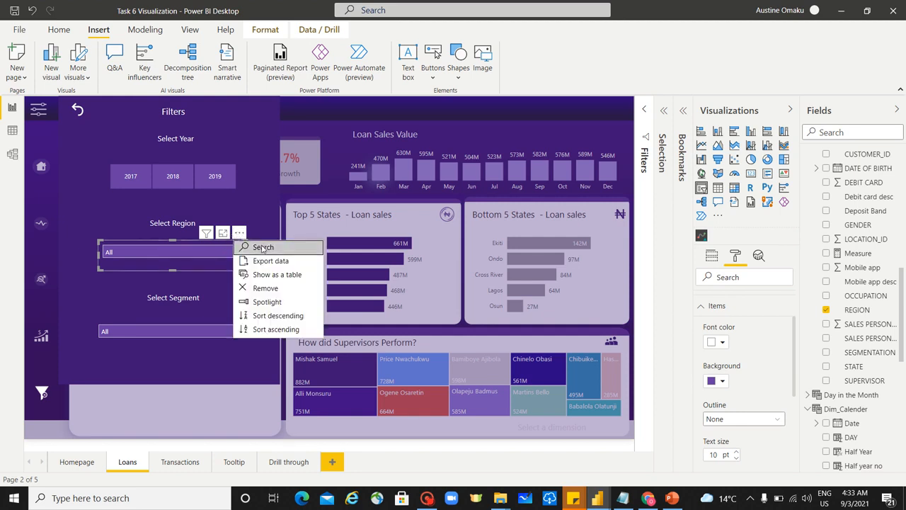
left_click(262, 247)
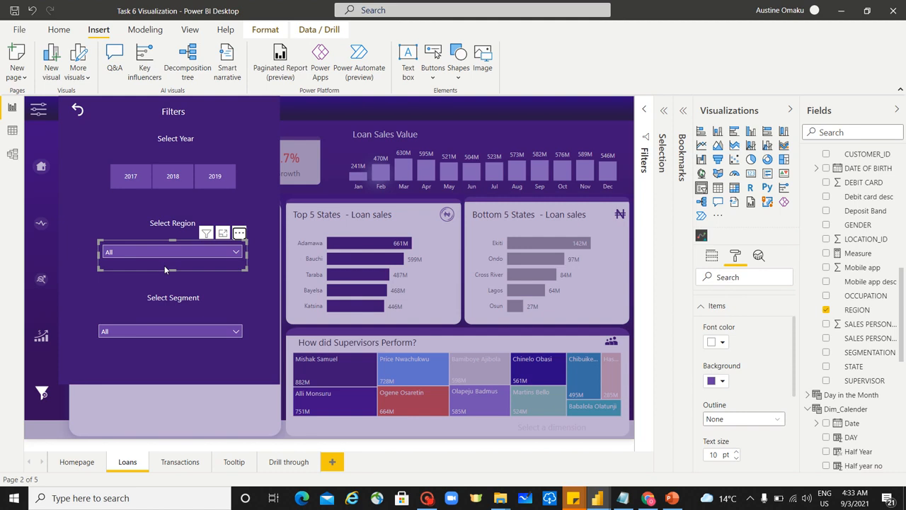
left_click(193, 251)
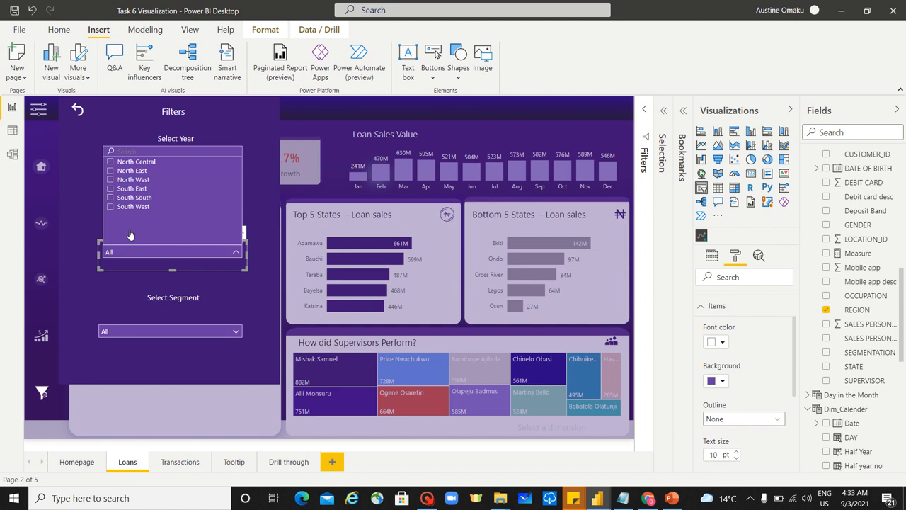
left_click(121, 251)
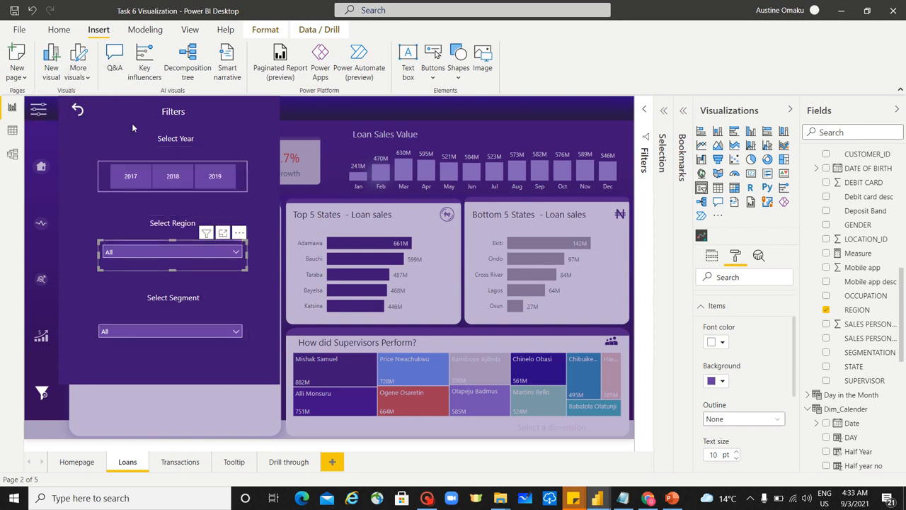
- Return to the report with the back arrow and add a bookmark named Clear Filters for the unfiltered view
left_click(77, 113, "ctrl")
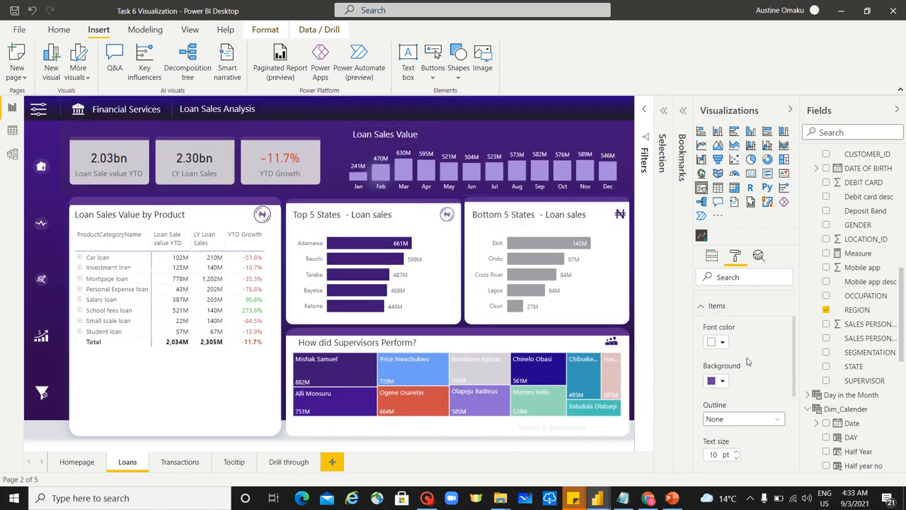
scroll(744, 382, "down", 2)
scroll(743, 383, "up", 3)
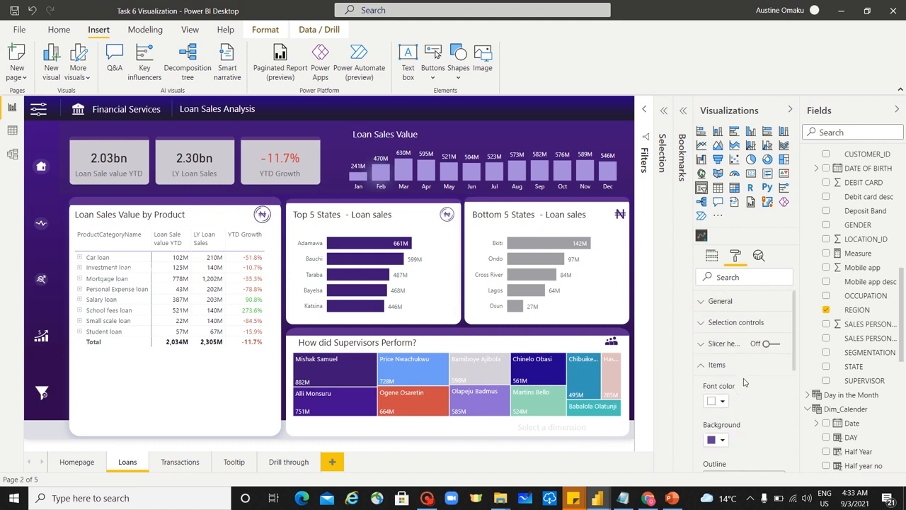
left_click(706, 367)
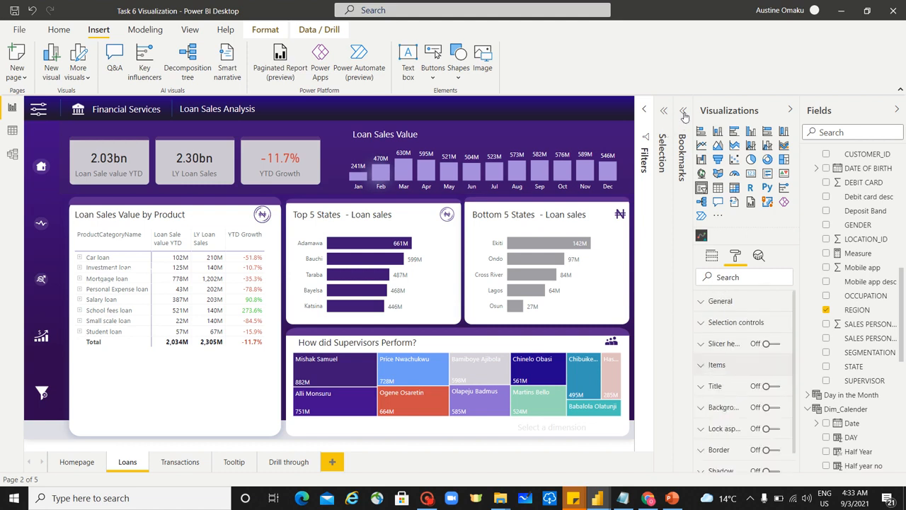
left_click(683, 114)
left_click(607, 134)
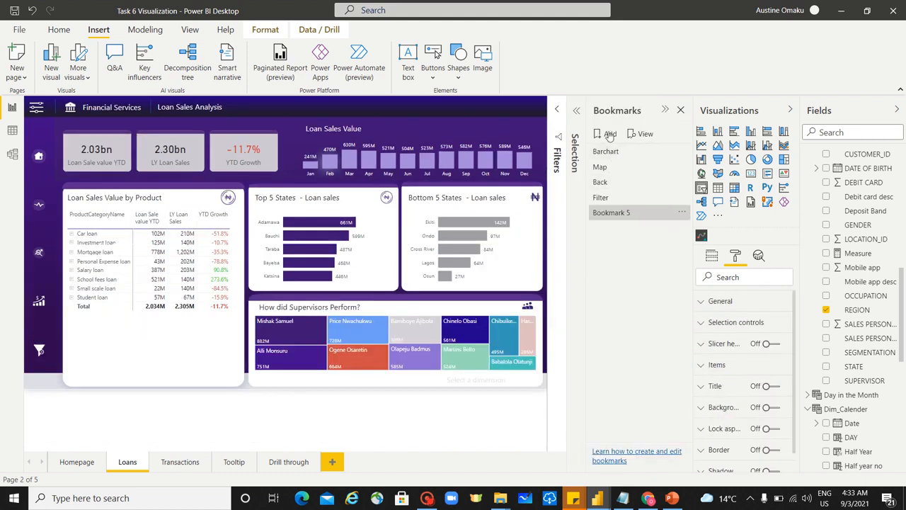
double_click(611, 215)
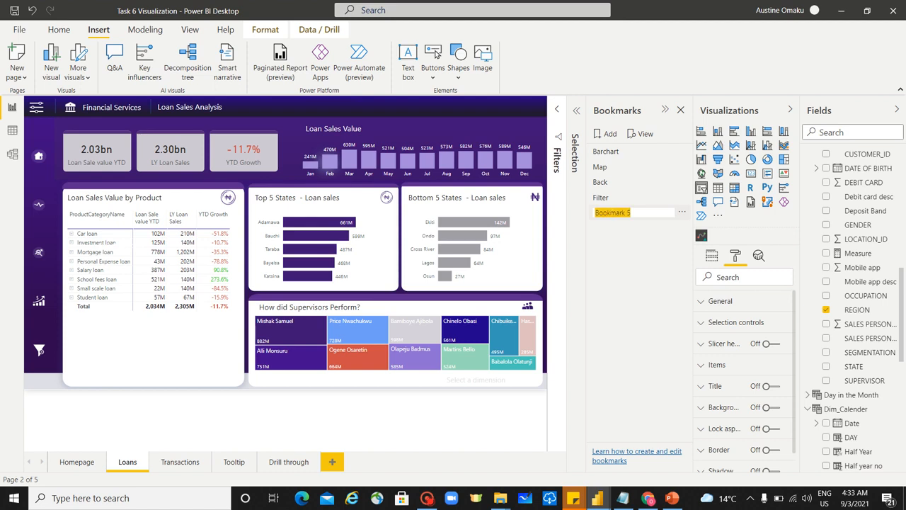
type("D")
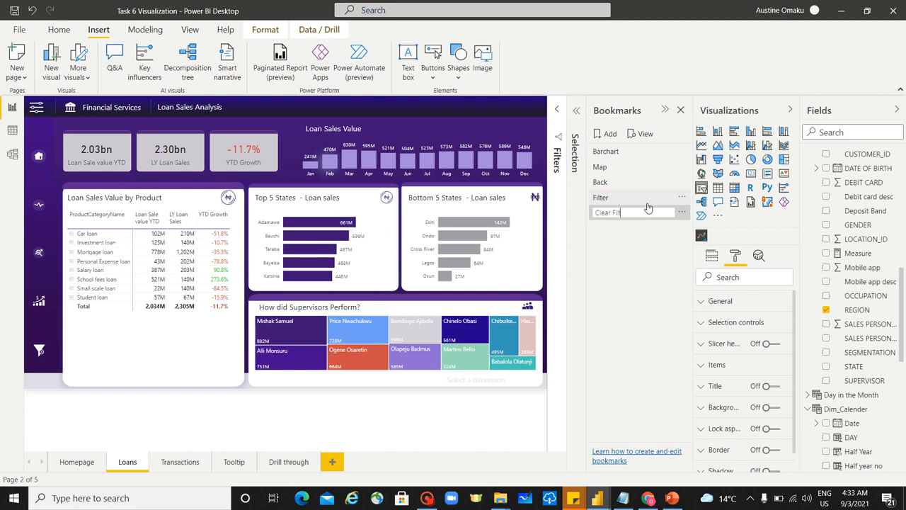
key("Return")
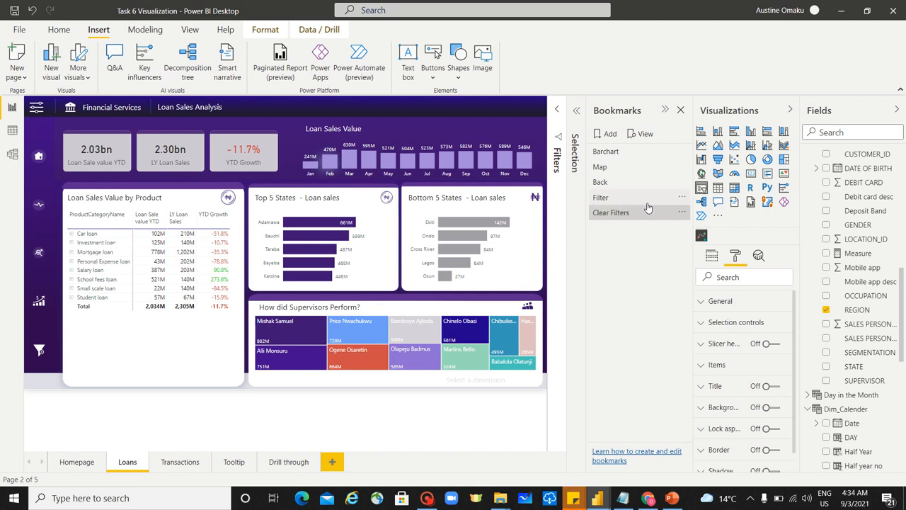
- Give the clear-filters icon a Bookmark action linked to Clear Filters, with the tooltip "Clear report filters"
left_click(40, 350)
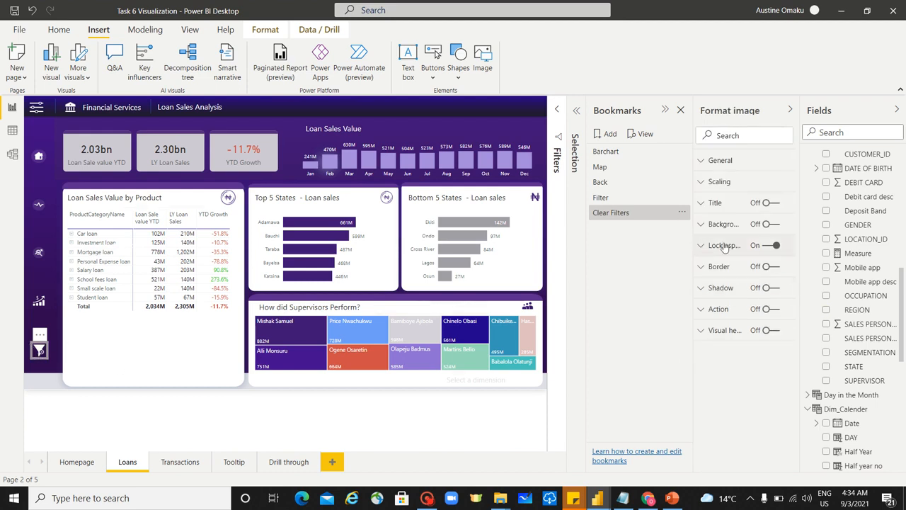
left_click(771, 308)
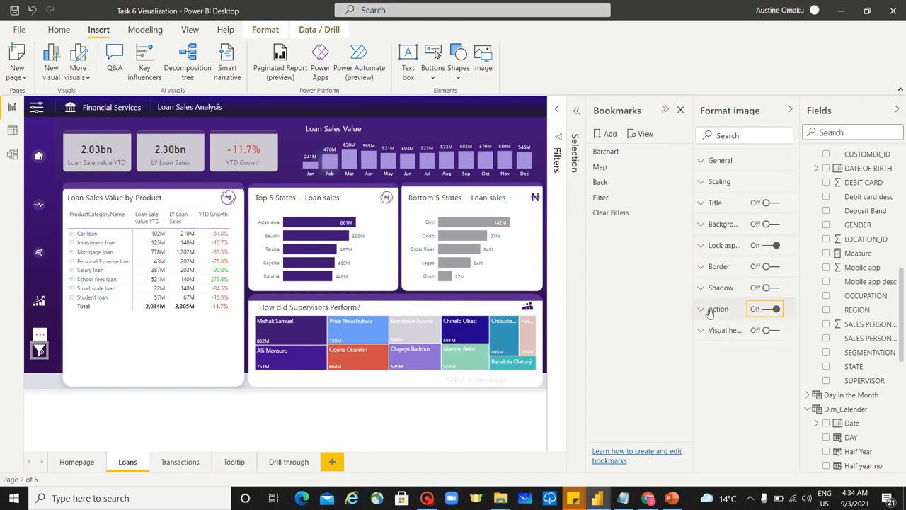
left_click(722, 313)
left_click(740, 344)
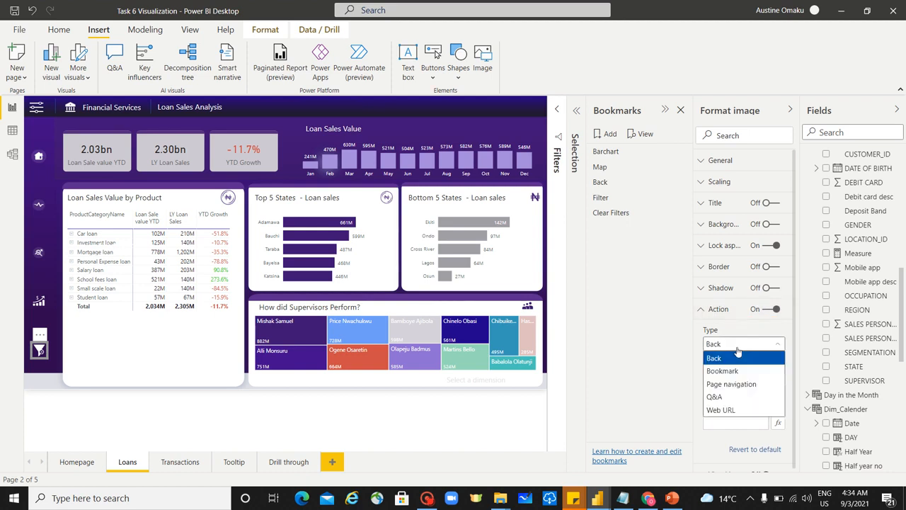
left_click(726, 370)
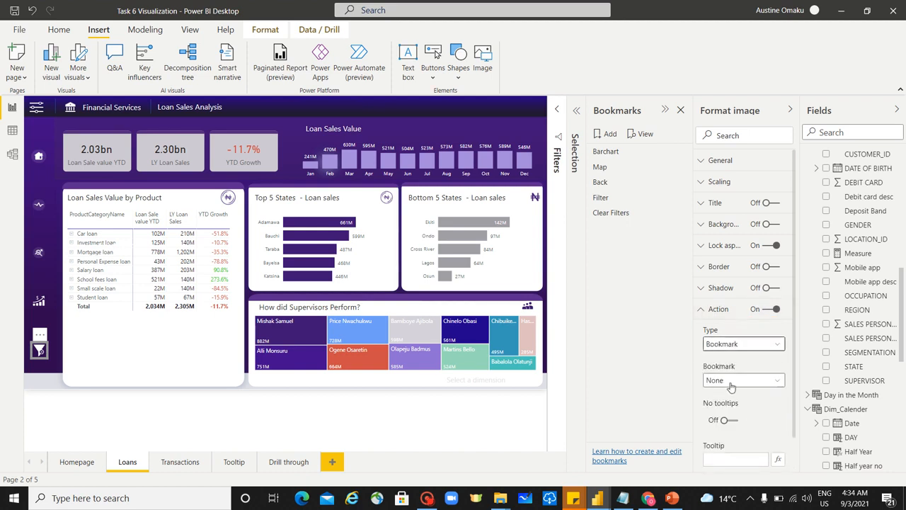
left_click(732, 381)
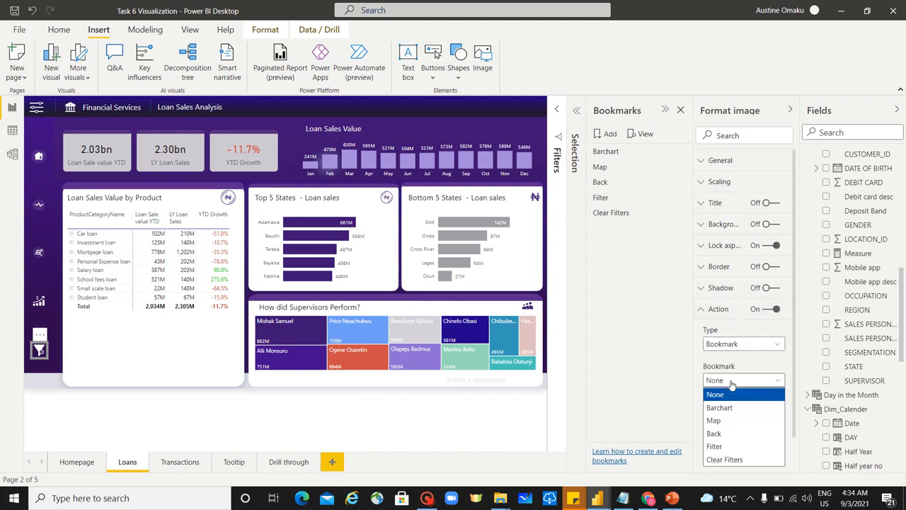
left_click(734, 459)
left_click(734, 458)
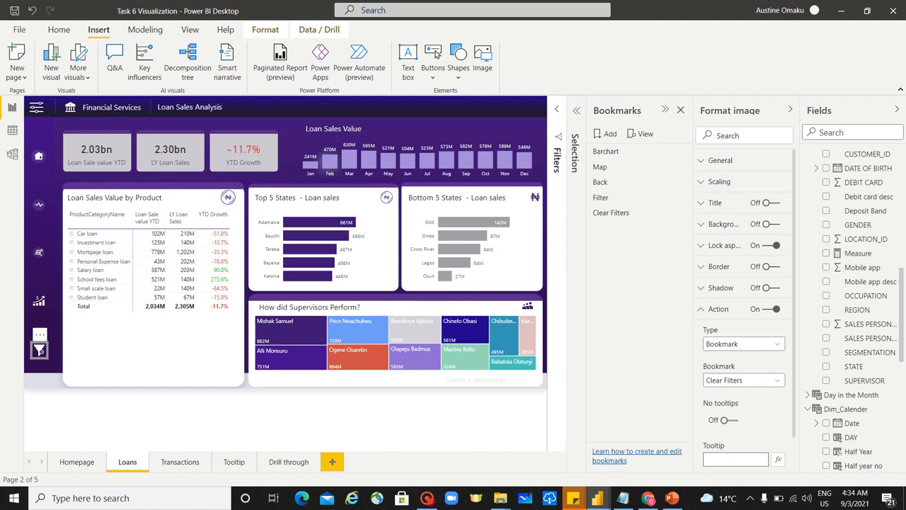
type("Clear report filters")
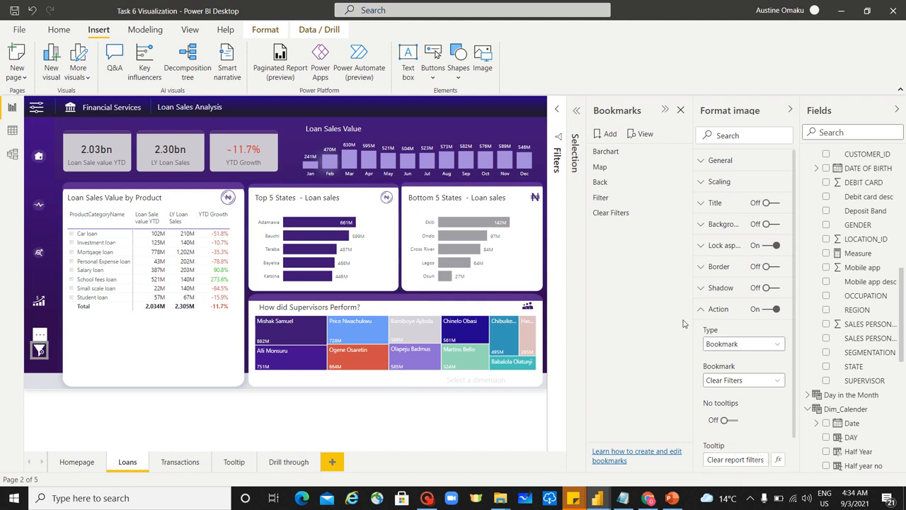
- Open the filter panel, filter by region North East and segment Bronze, and return to the report with the back arrow
left_click(38, 115, "ctrl")
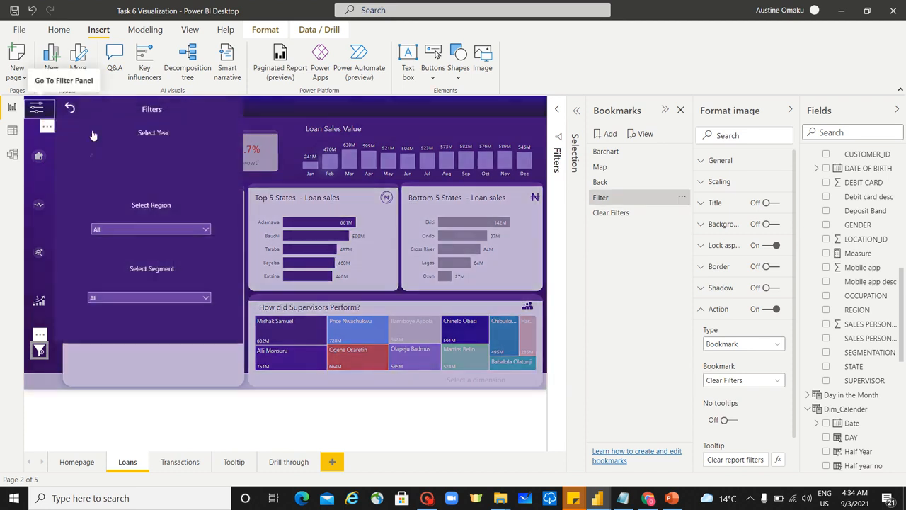
left_click(137, 229)
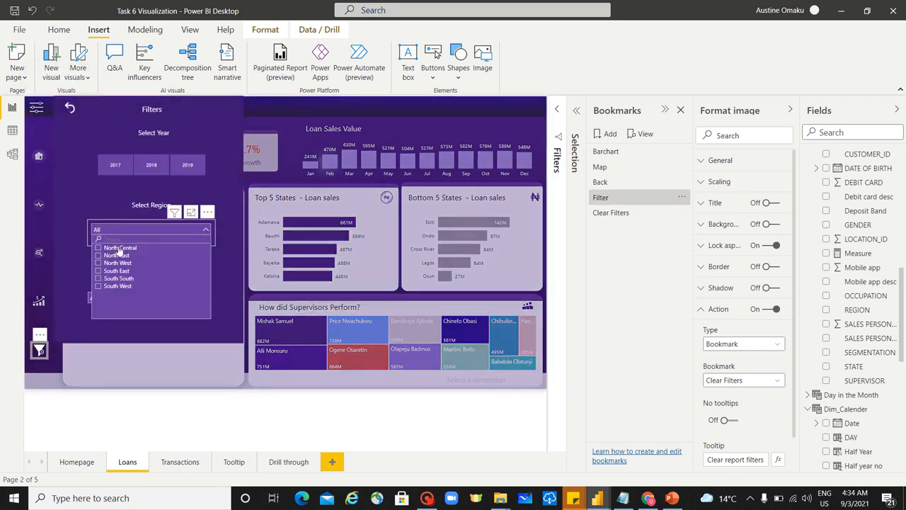
left_click(111, 255)
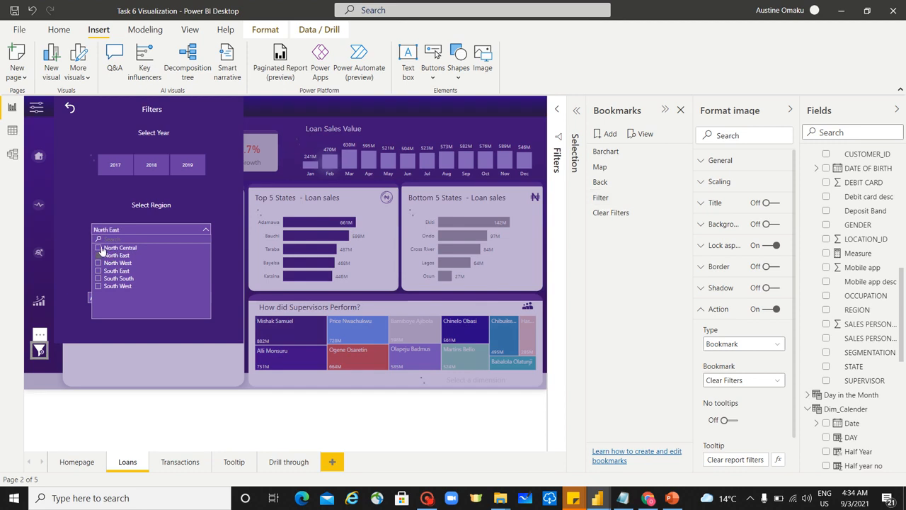
left_click(134, 228)
left_click(133, 297)
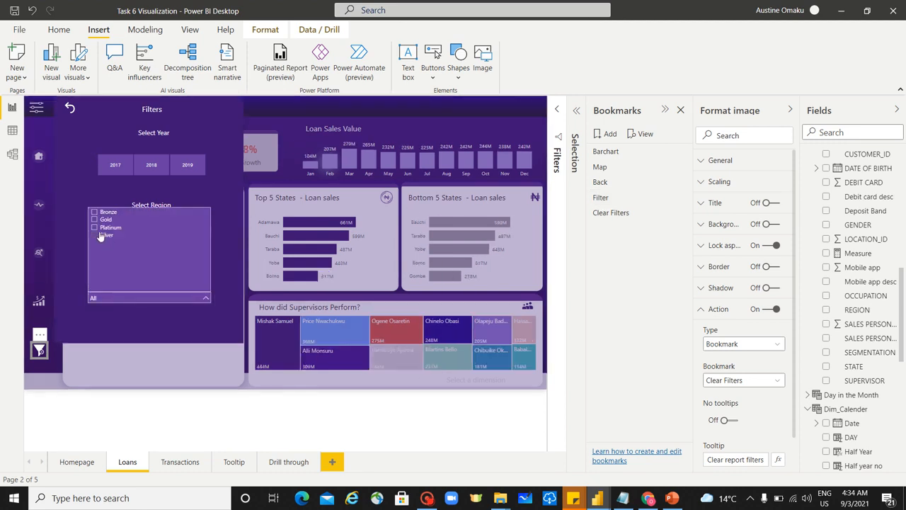
left_click(99, 213)
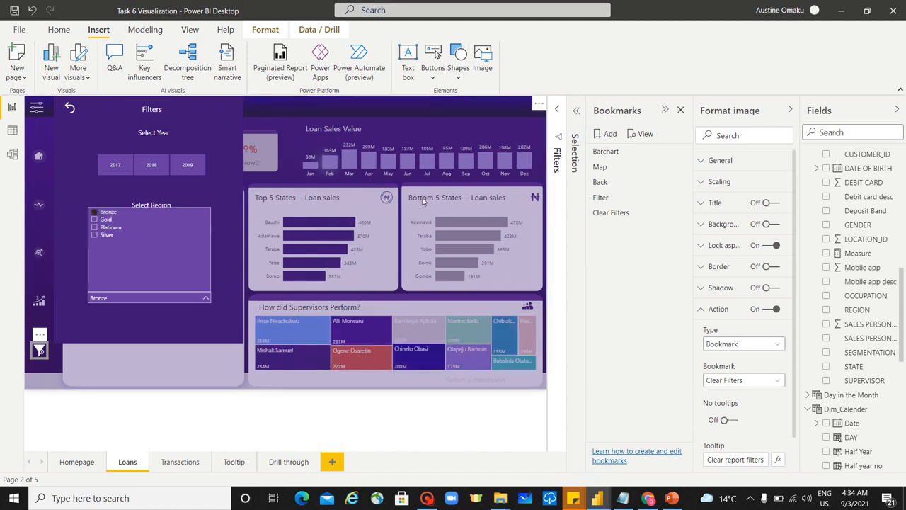
left_click(117, 297)
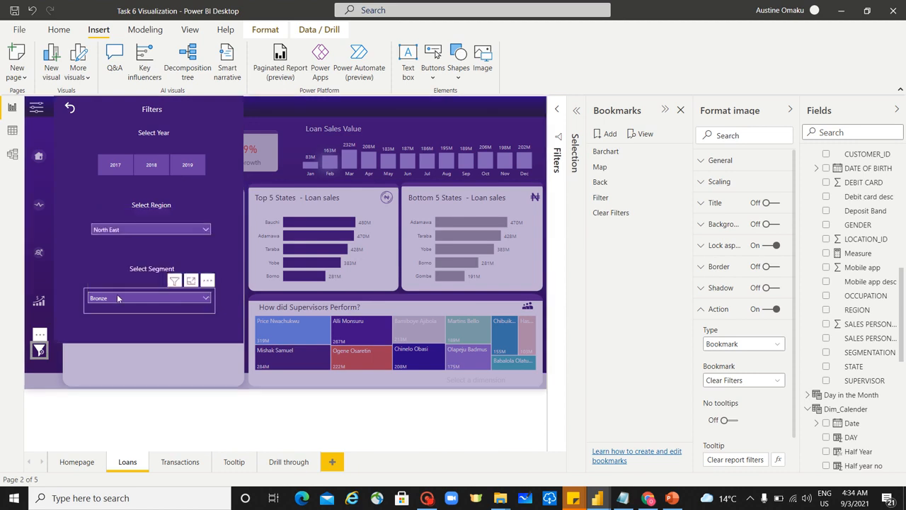
left_click(71, 111)
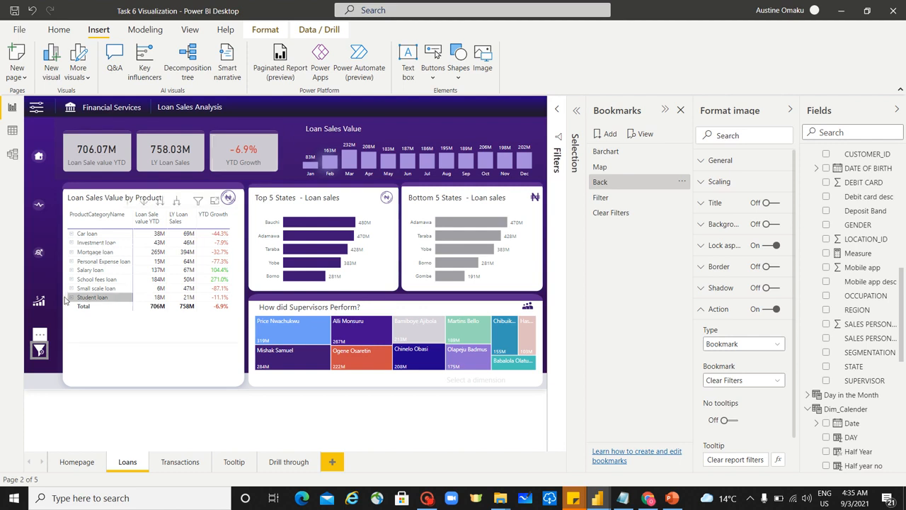
- Reset the report filters with the clear-filters icon in the sidebar and collapse the bookmark list
left_click(50, 373)
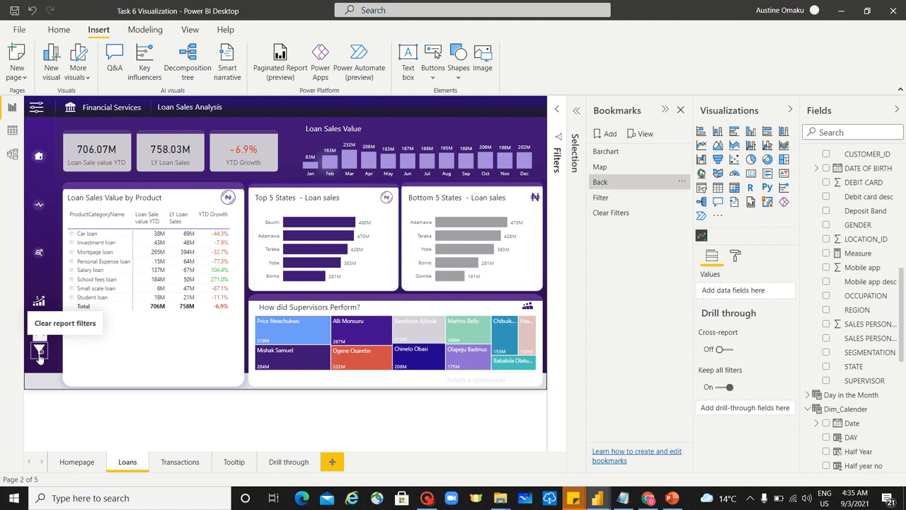
left_click(39, 354, "ctrl")
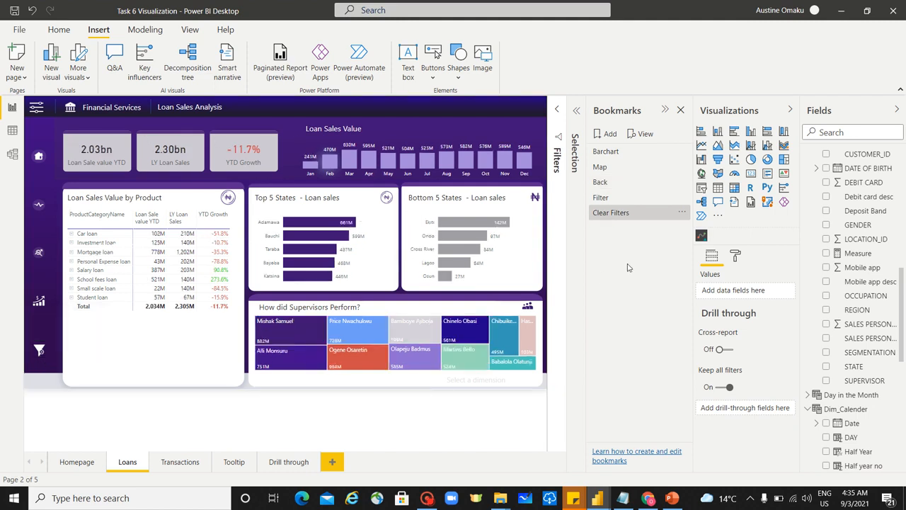
left_click(665, 109)
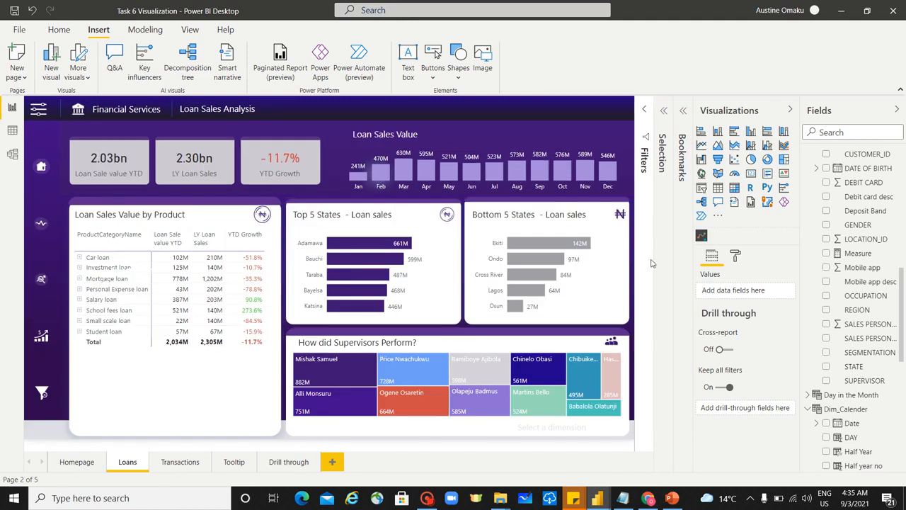